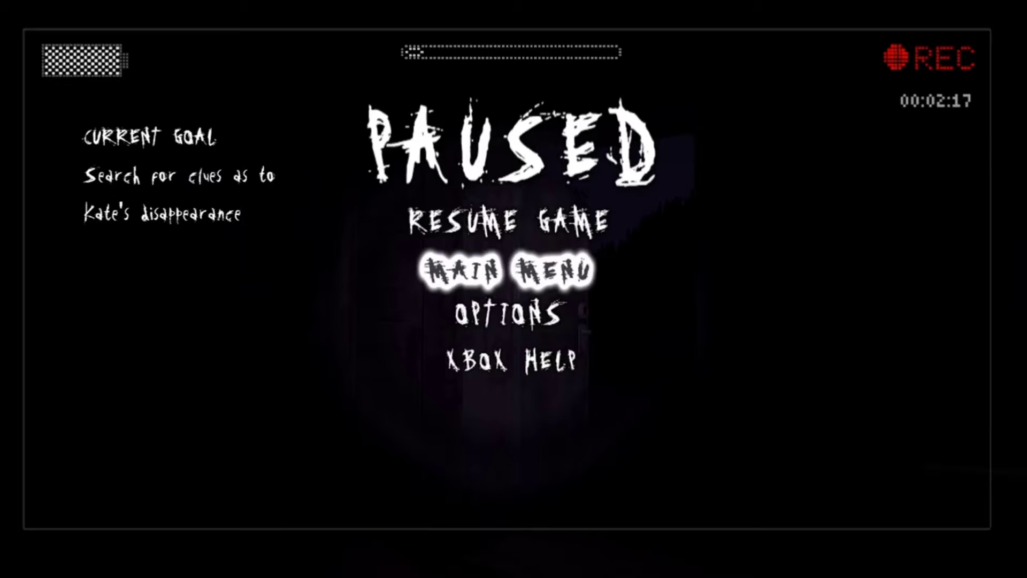
- Resume the game from the pause menu, returning to the dark cabin facing its open door
{"action": "key", "text": "Up"}
{"action": "key", "text": "Return"}
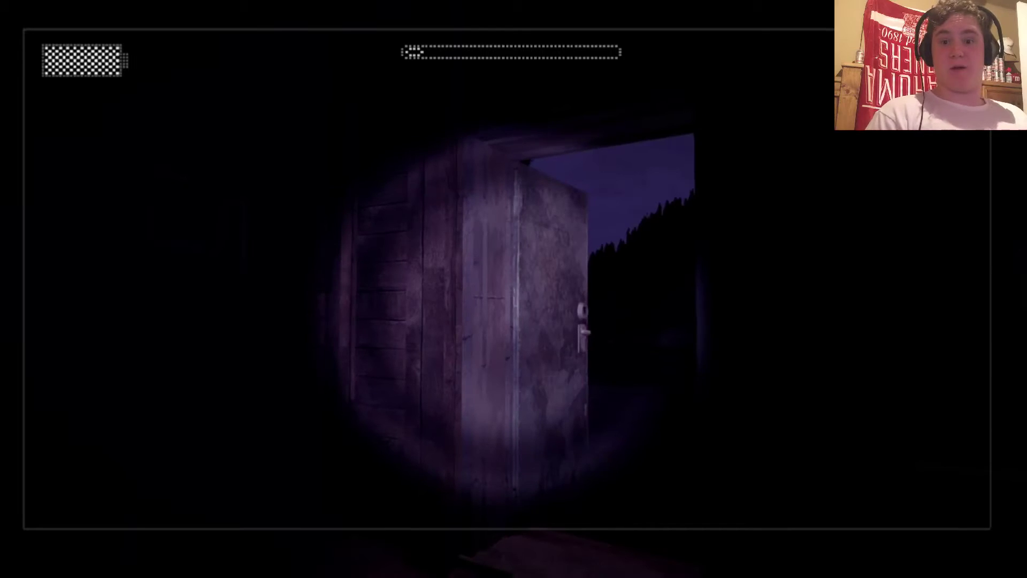
- Walk out through the cabin door and survey the shed, treeline and fenced path
{"action": "key", "text": "w"}
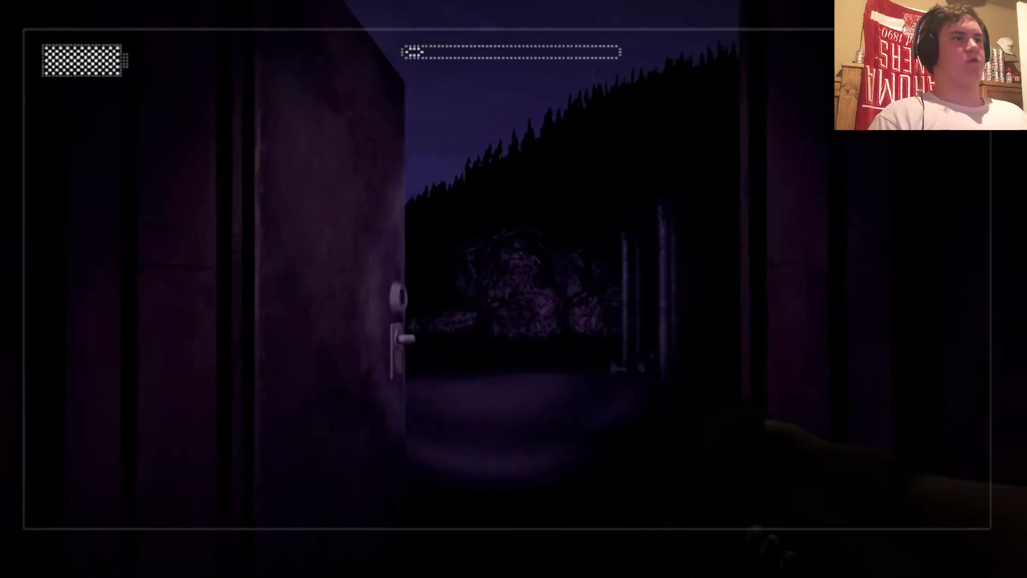
{"action": "key", "text": "w"}
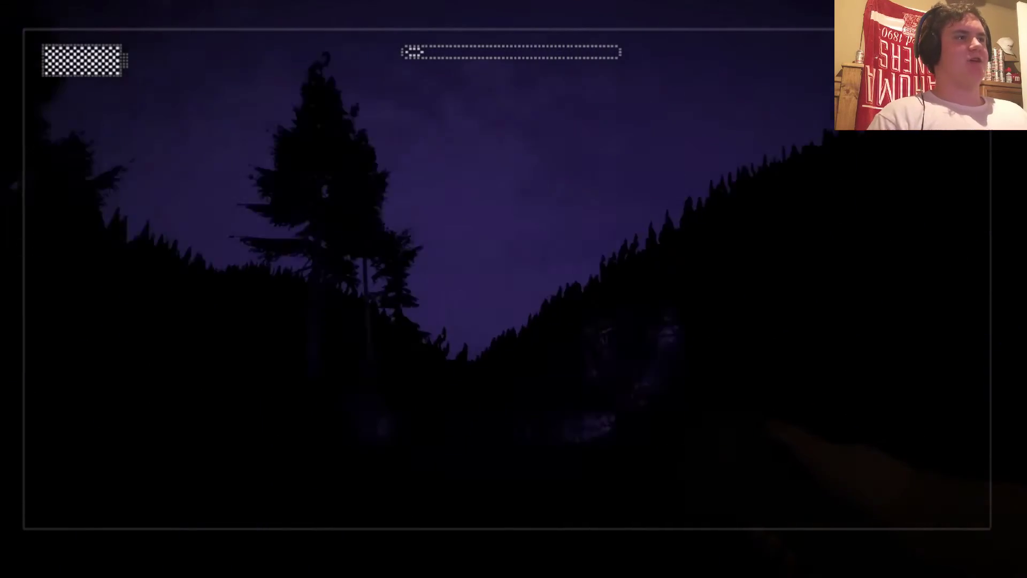
{"action": "key", "text": "w"}
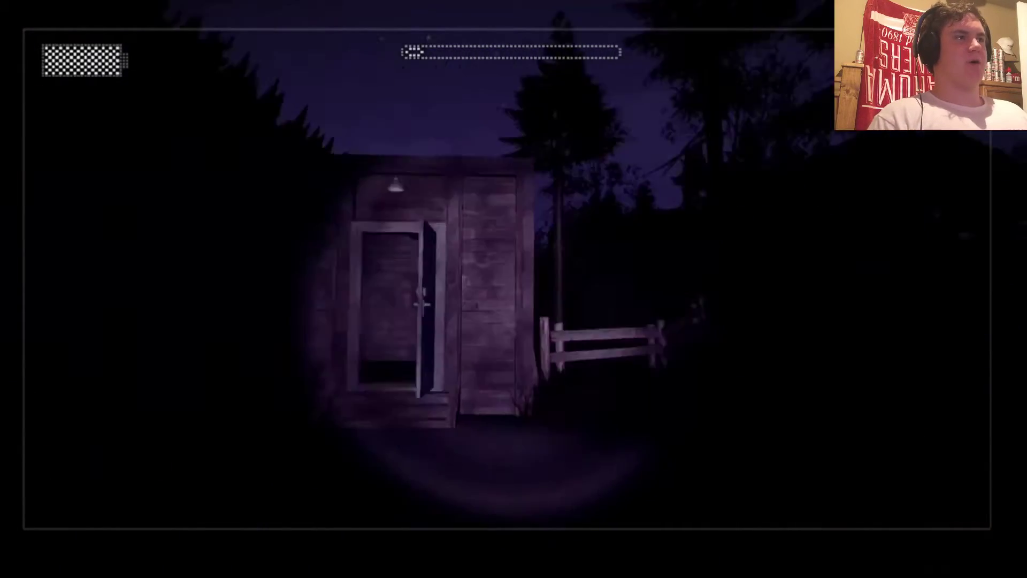
{"action": "key", "text": "w"}
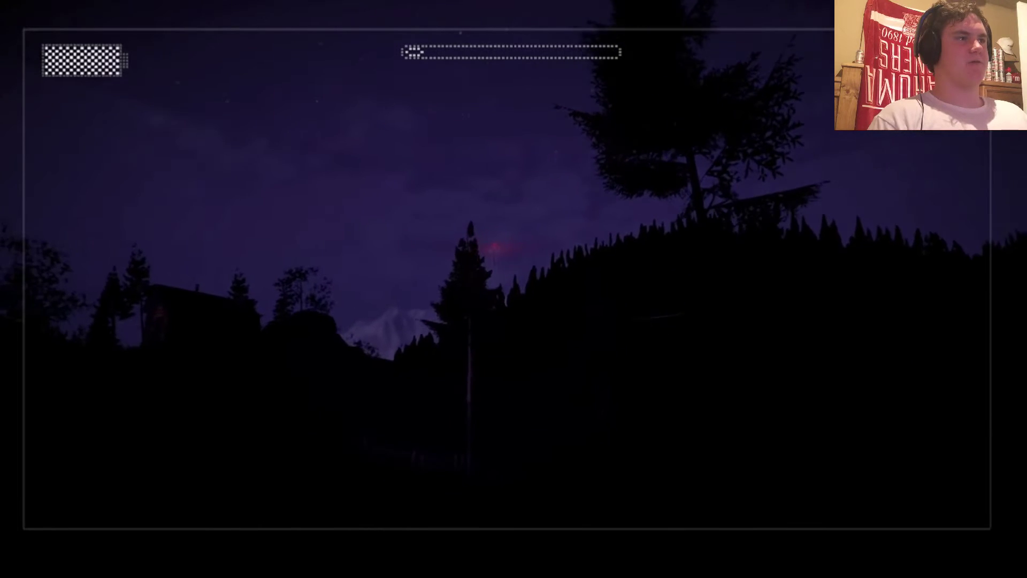
{"action": "key", "text": "w"}
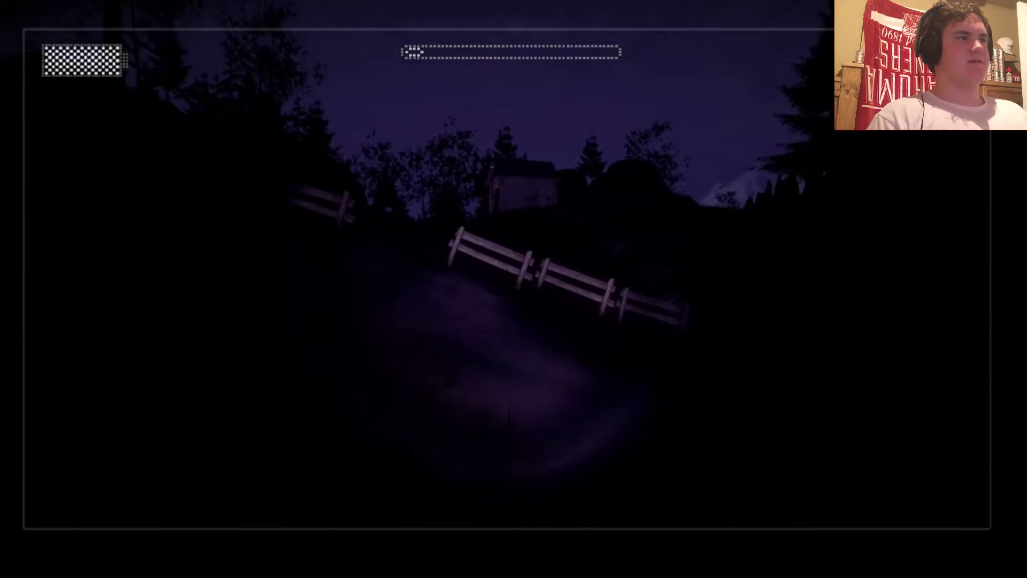
- Follow the fenced path to the boarded building and look up at the Oakside Park sign
{"action": "key", "text": "w"}
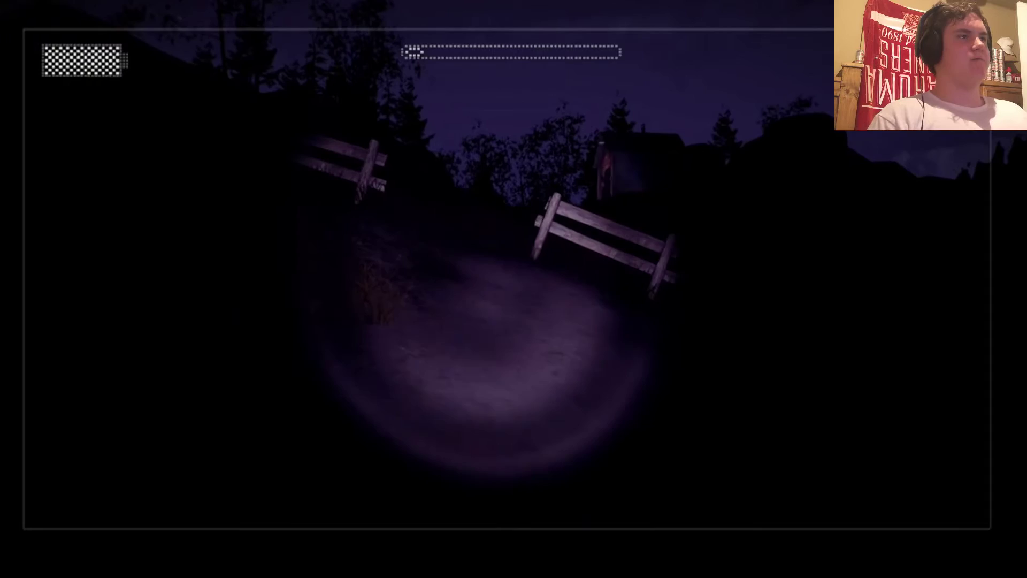
{"action": "key", "text": "w"}
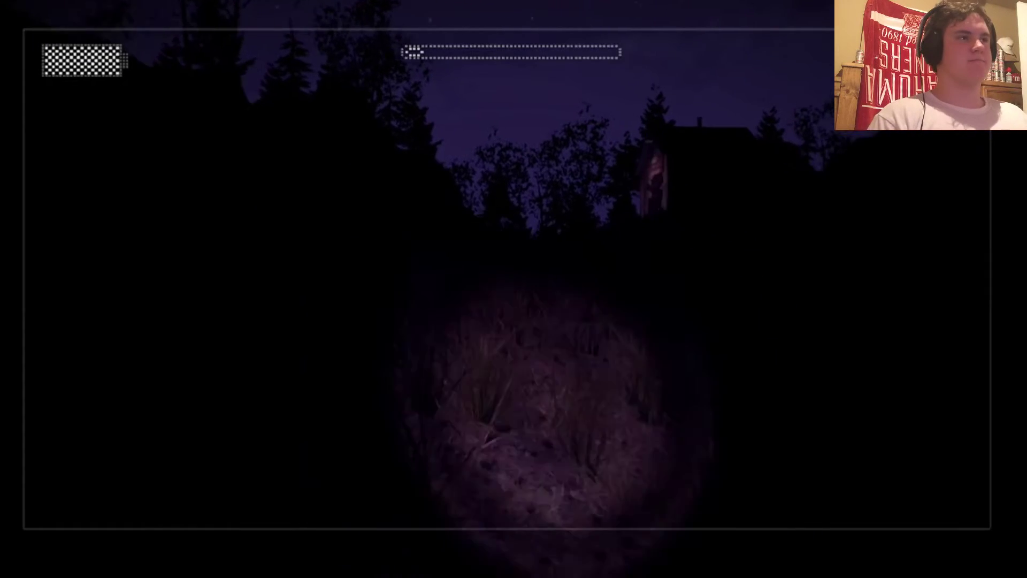
{"action": "key", "text": "w"}
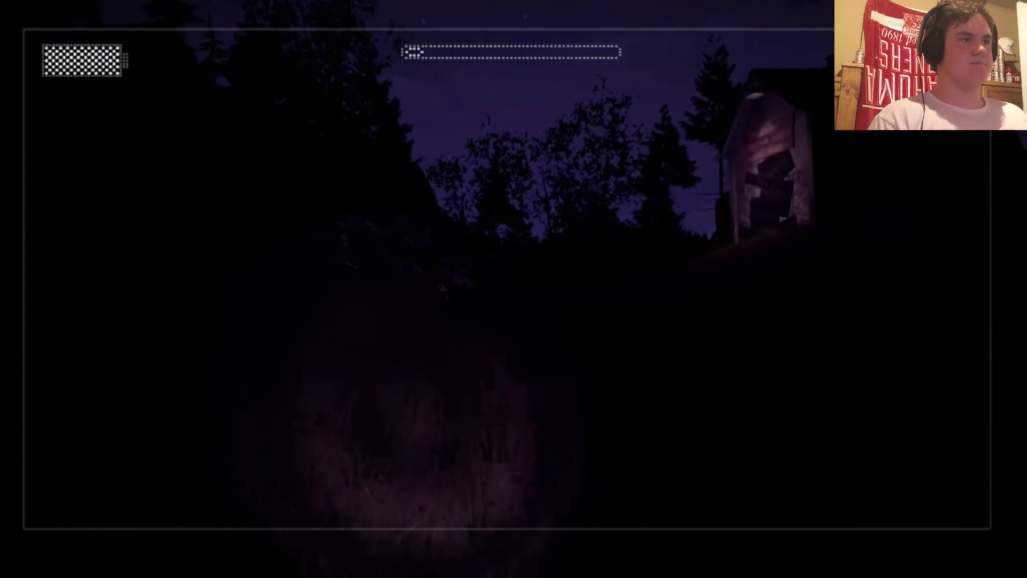
{"action": "key", "text": "w"}
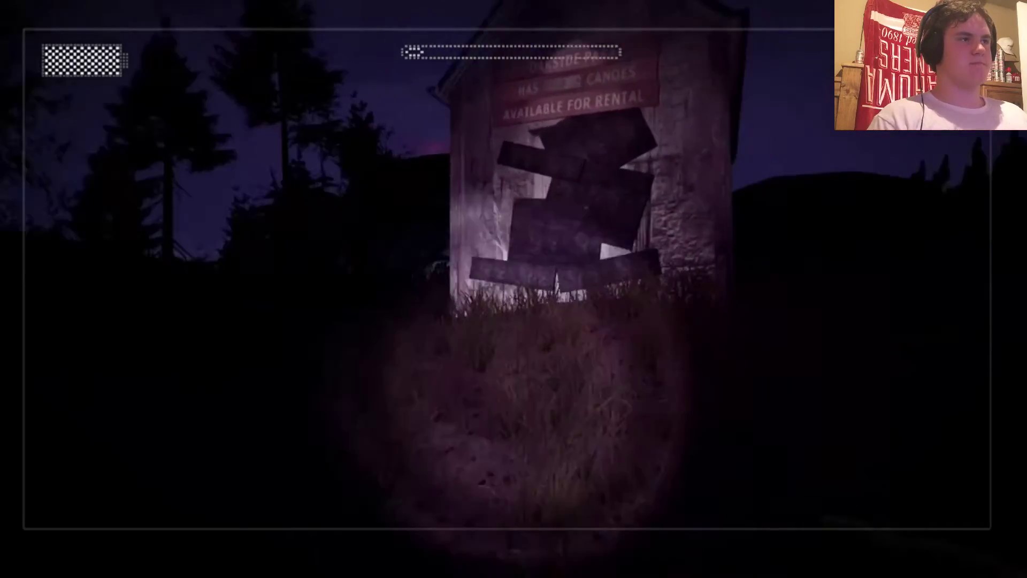
{"action": "key", "text": "w"}
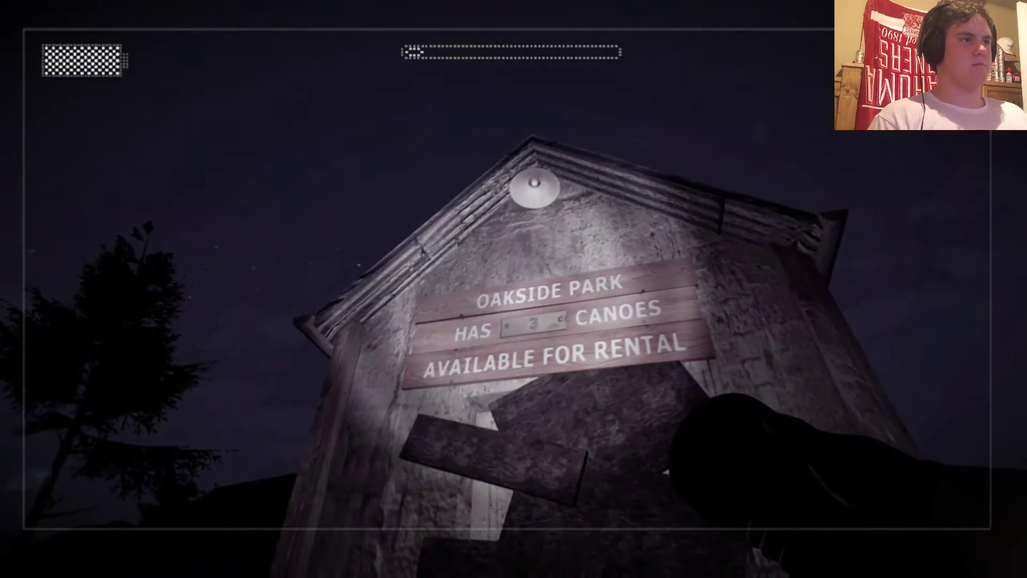
{"action": "key", "text": "w"}
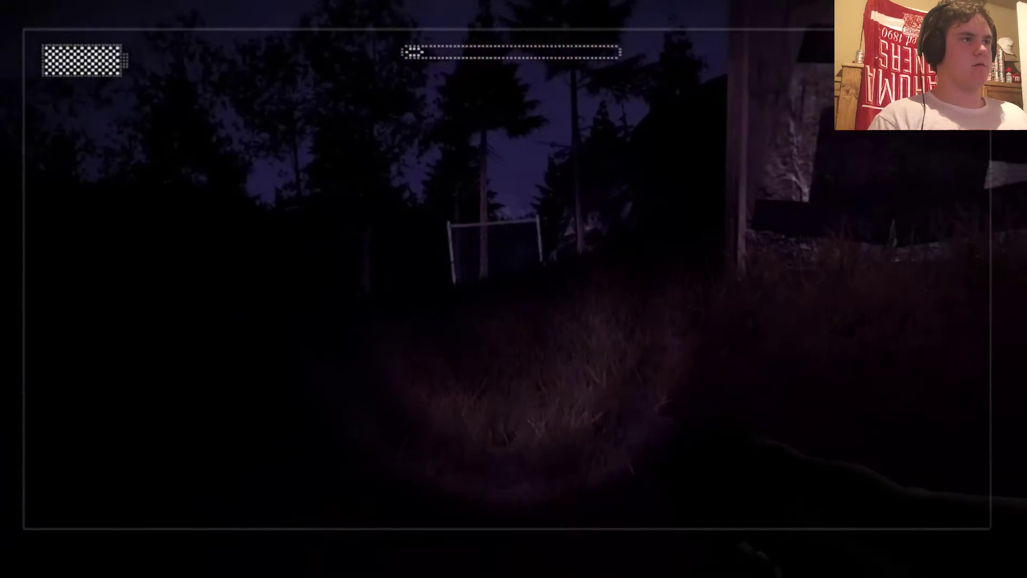
- Walk past the gate and large rock and continue into the dark forest
{"action": "key", "text": "w"}
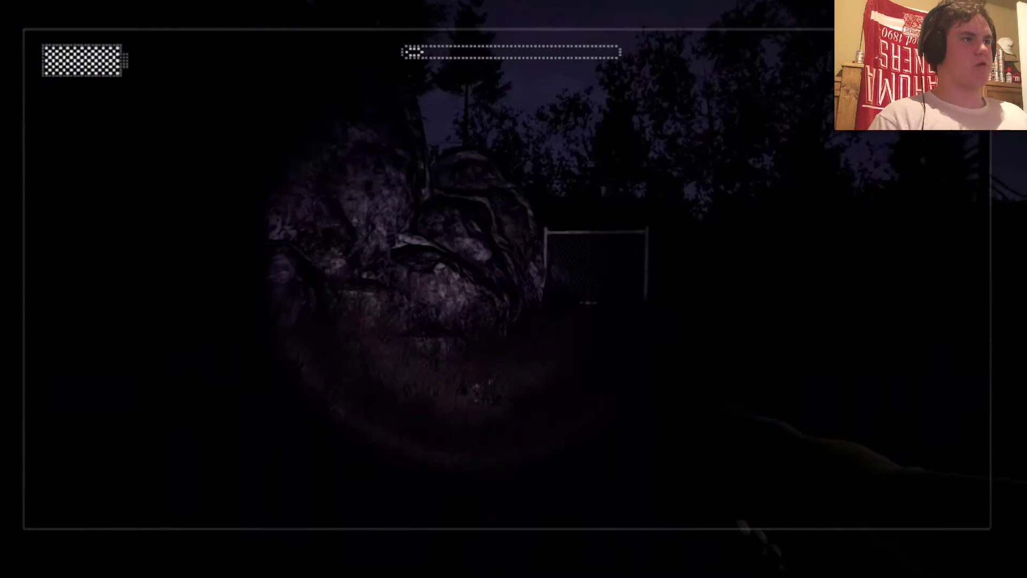
{"action": "key", "text": "w"}
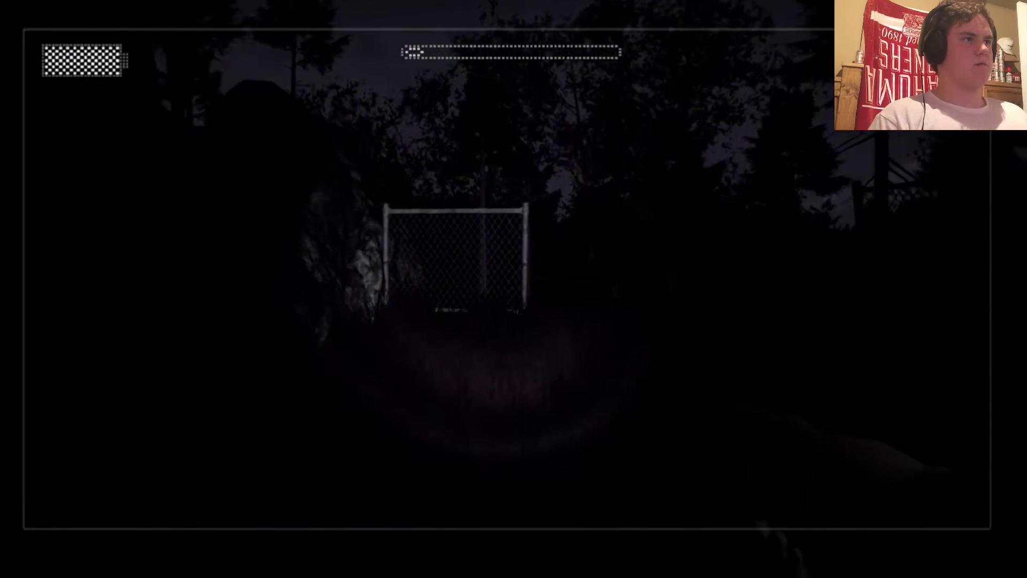
{"action": "key", "text": "w"}
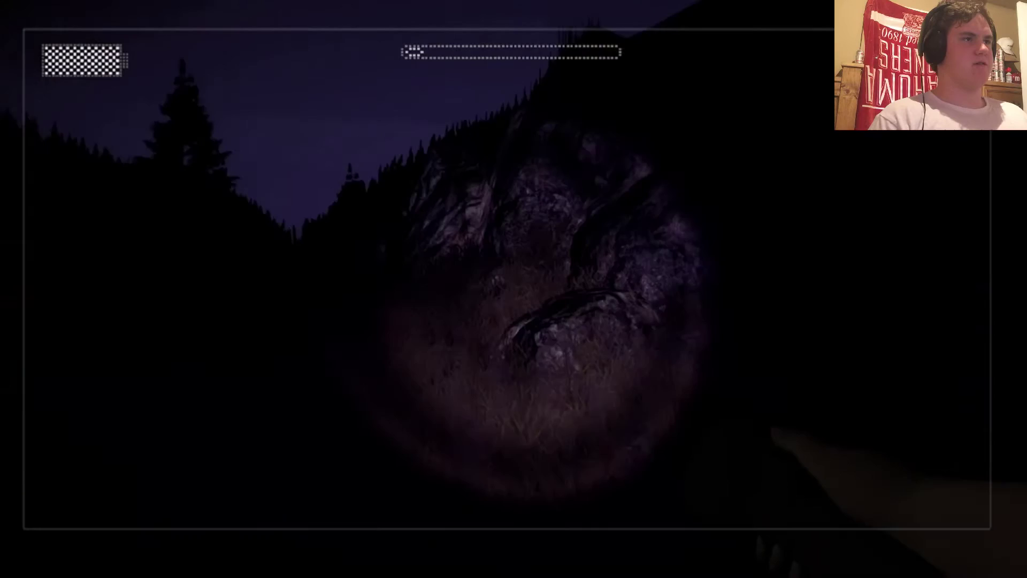
{"action": "key", "text": "w"}
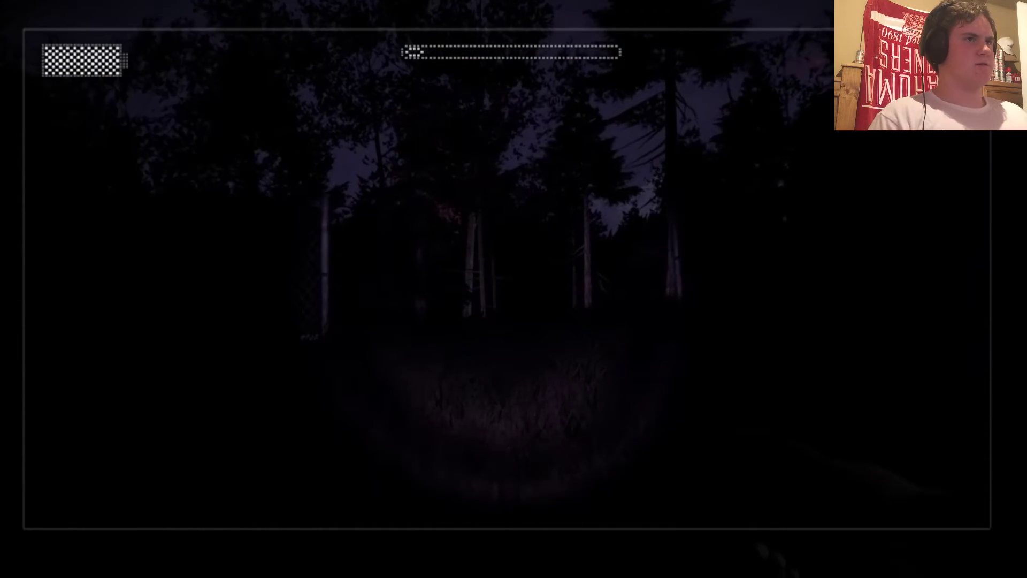
{"action": "key", "text": "w"}
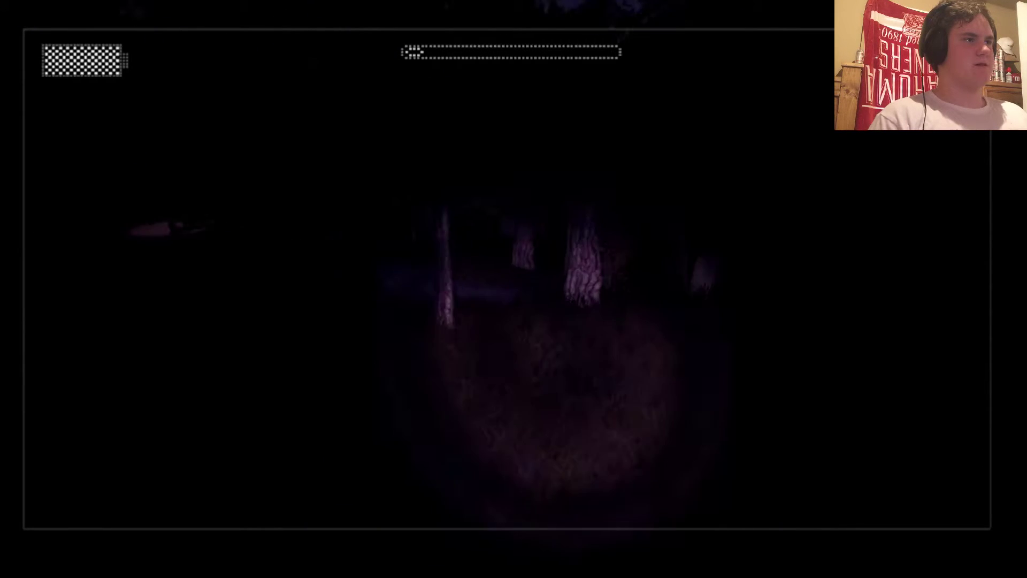
- Reach the forest map board and collect the CAN'T RUN page, 1 of 8
{"action": "key", "text": "w"}
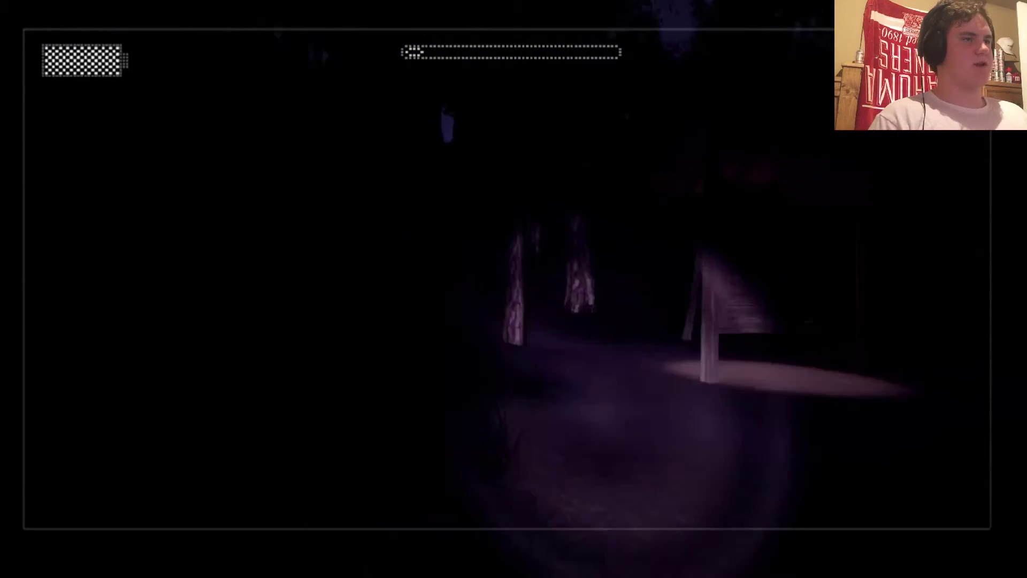
{"action": "key", "text": "w"}
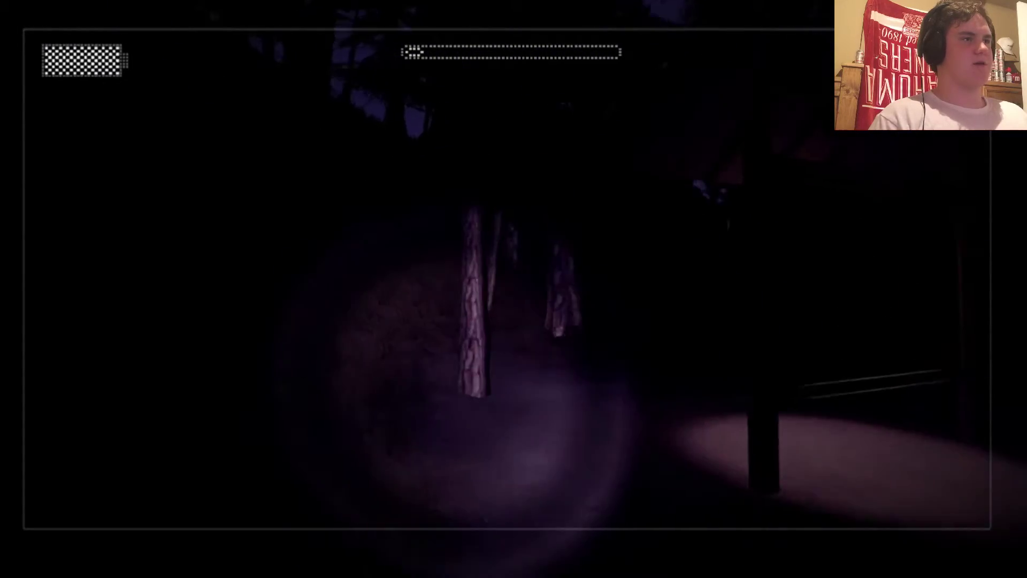
{"action": "key", "text": "w"}
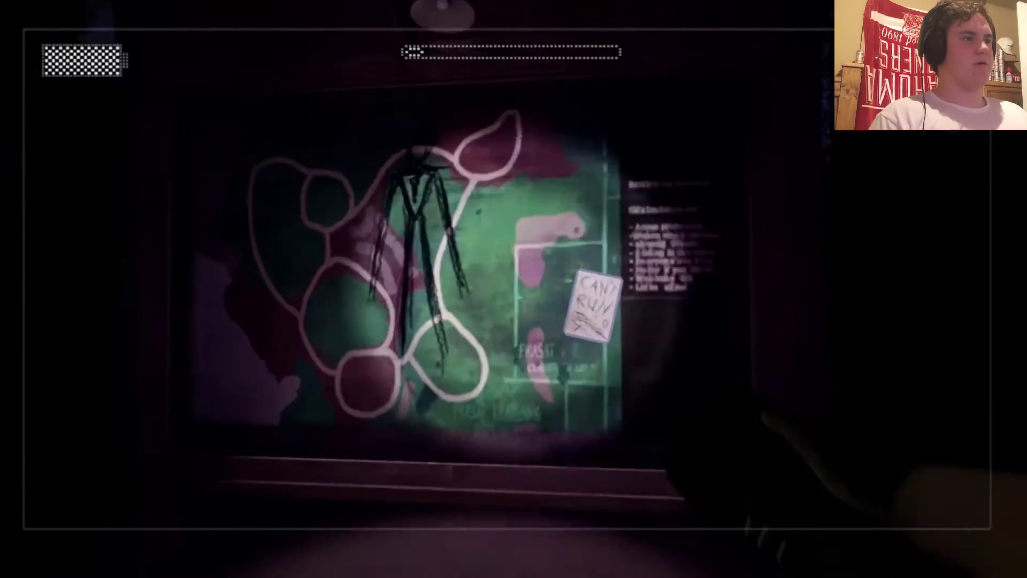
{"action": "left_click", "coordinate": [514, 289]}
- Leave the map board and move on through the trees toward another cluster
{"action": "key", "text": "s"}
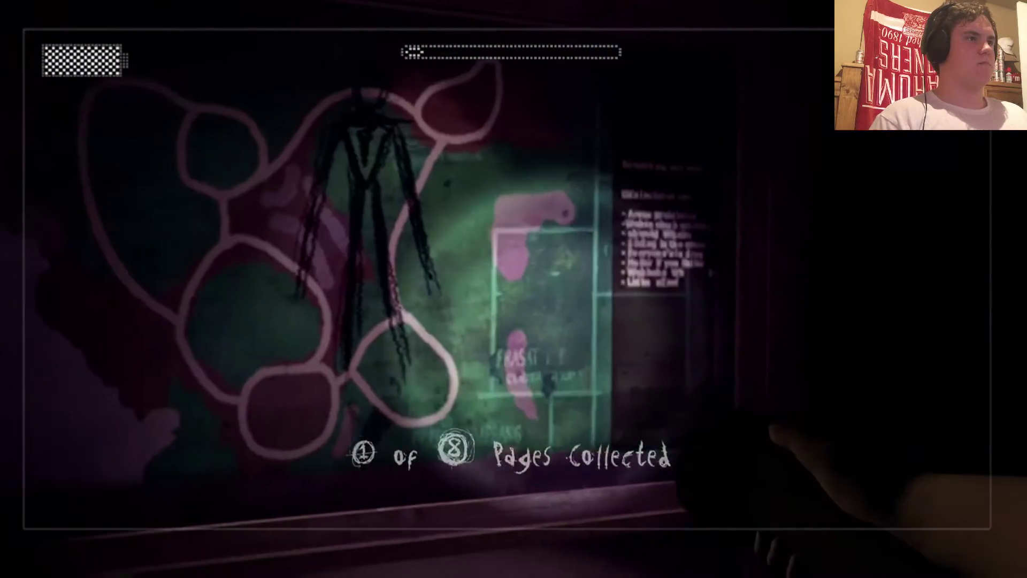
{"action": "key", "text": "d"}
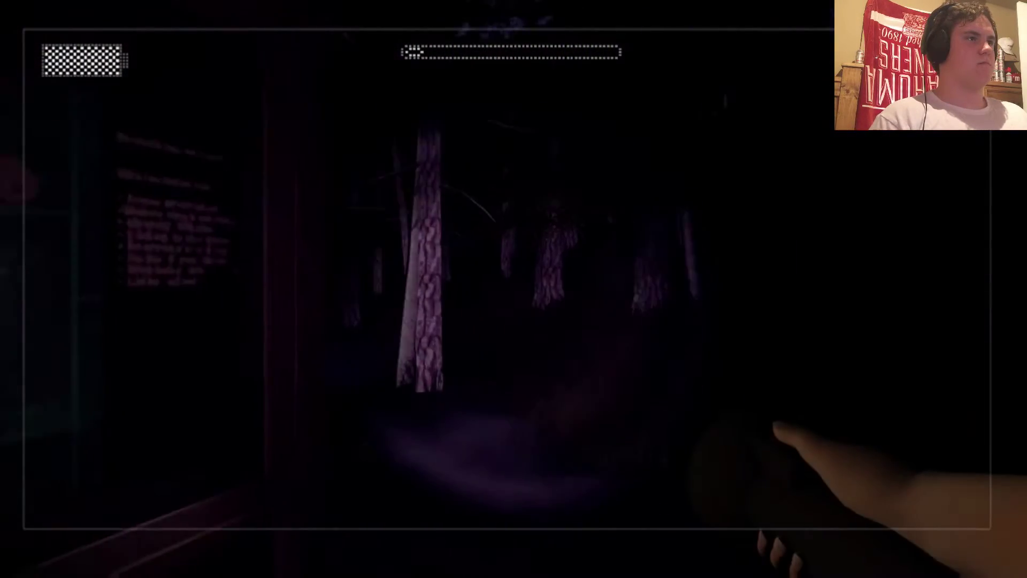
{"action": "key", "text": "w"}
{"action": "key", "text": "w"}
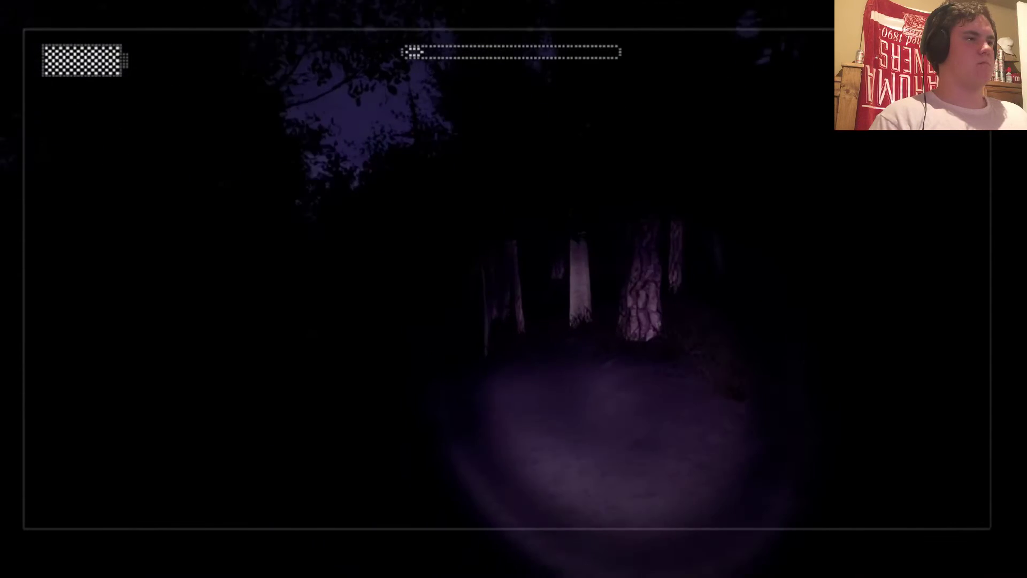
{"action": "key", "text": "w"}
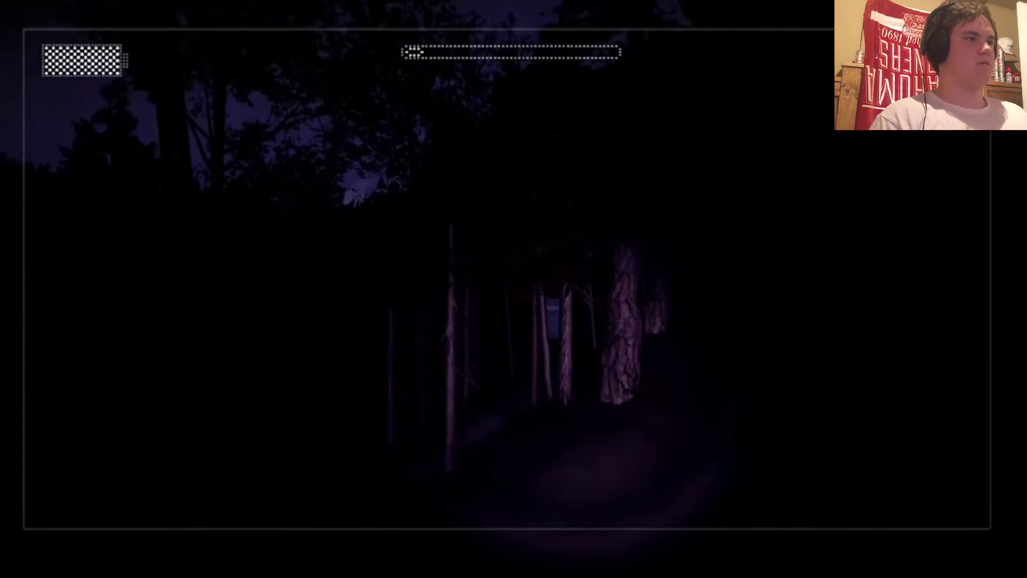
{"action": "key", "text": "w"}
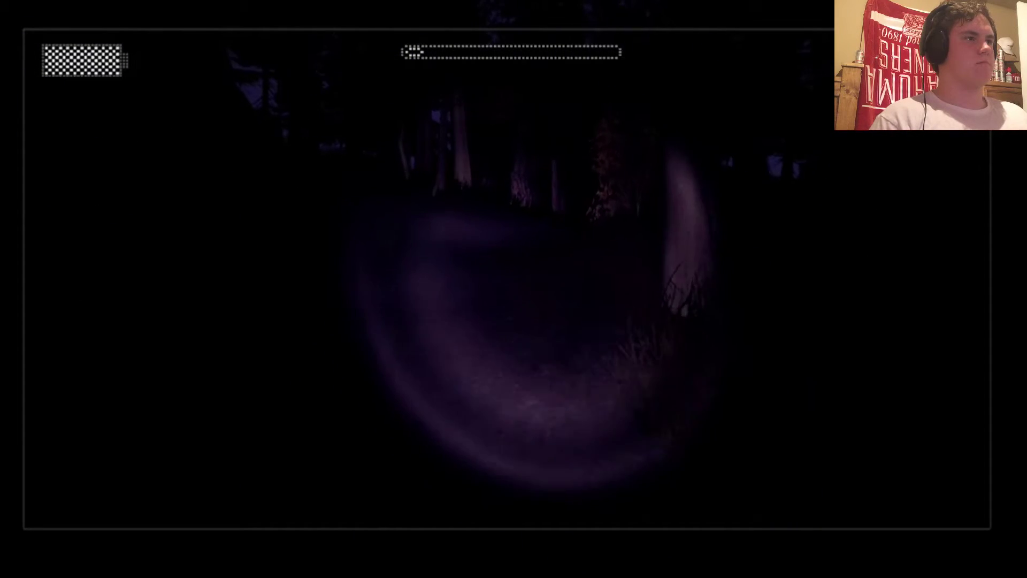
- Walk up to the lit portable toilet and collect the page on it, 2 of 8
{"action": "key", "text": "w"}
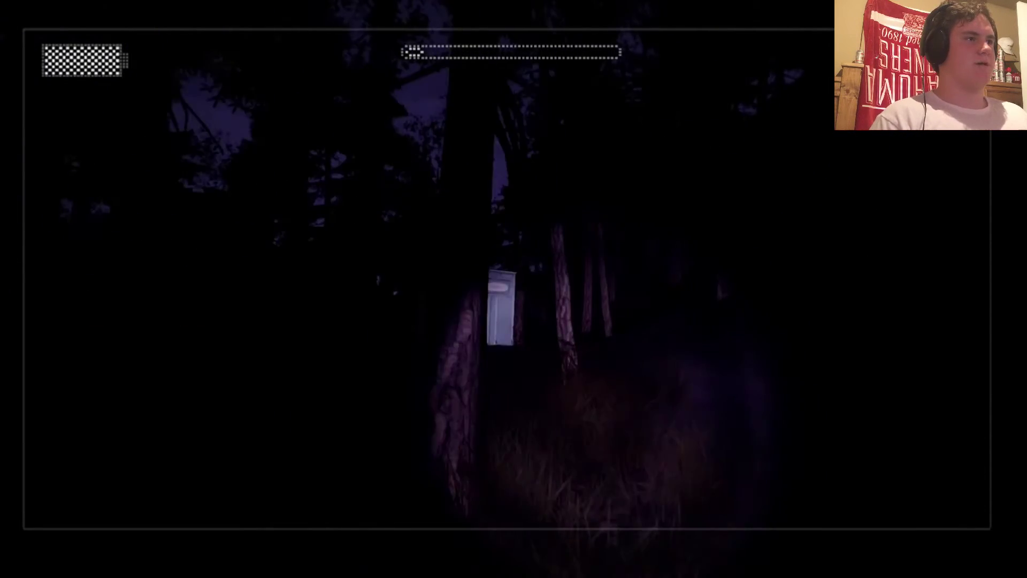
{"action": "key", "text": "w"}
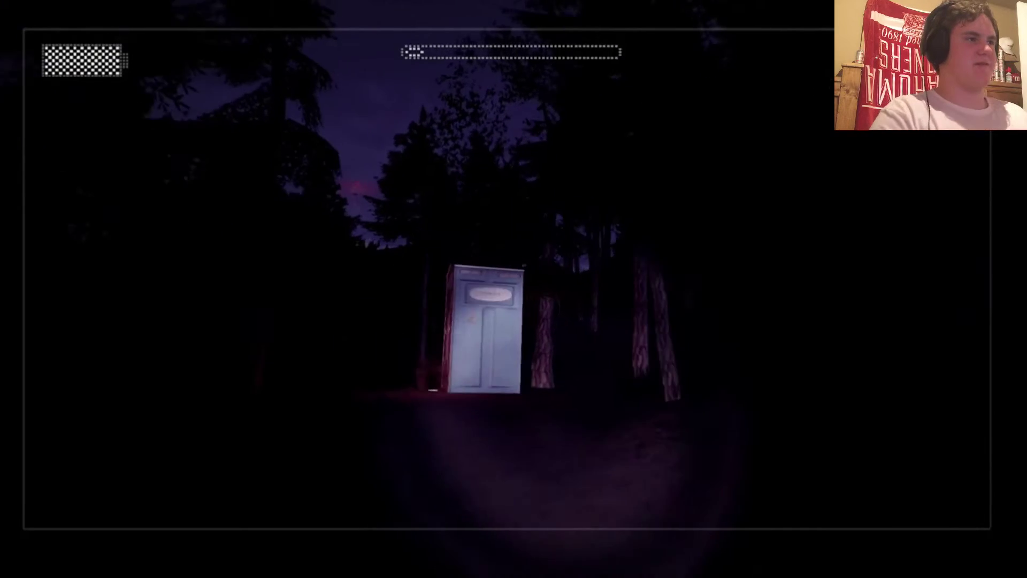
{"action": "key", "text": "w"}
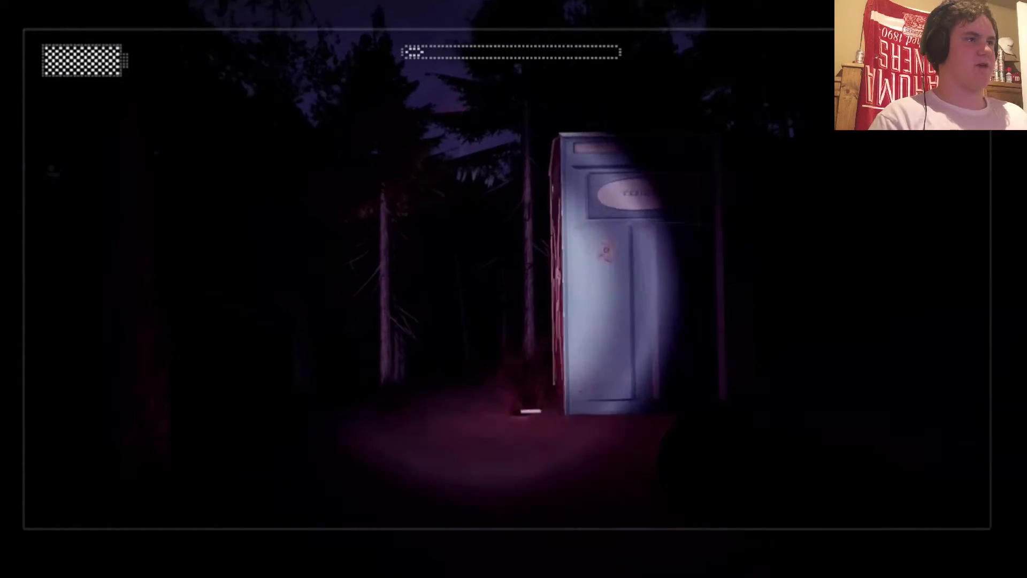
{"action": "key", "text": "w"}
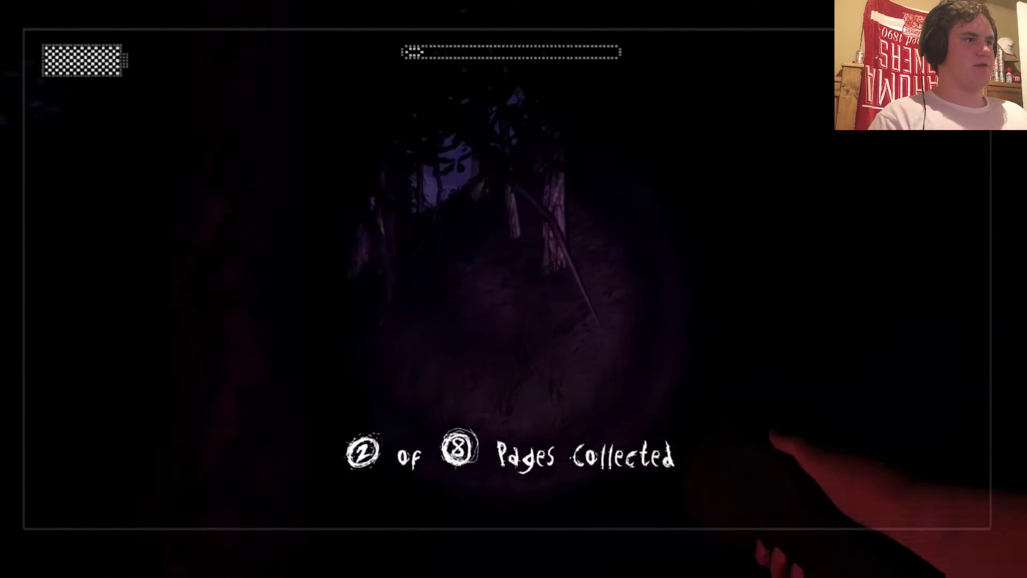
- Cross the dark forest between the trunks until the path with the distant tower appears
{"action": "key", "text": "w"}
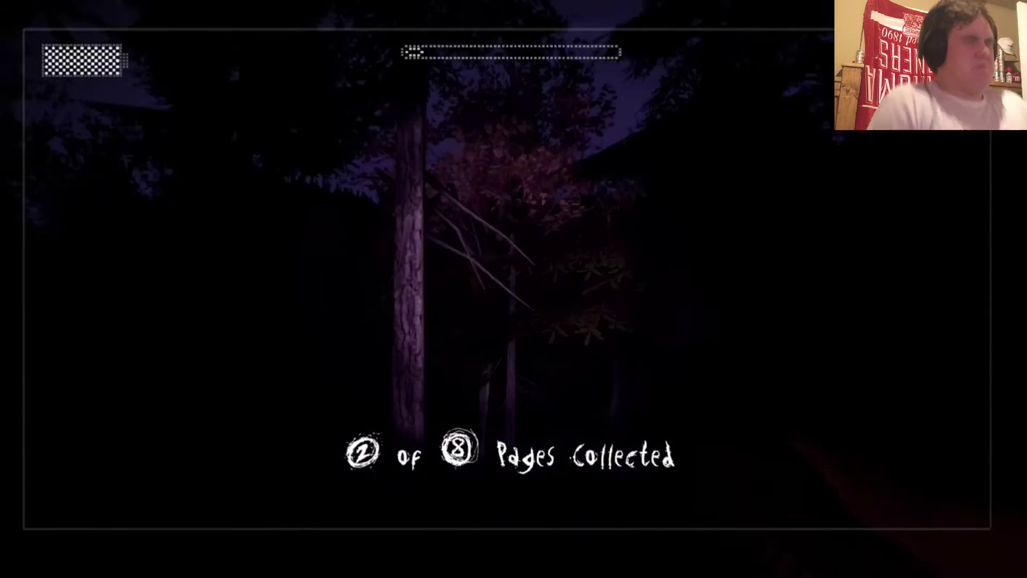
{"action": "key", "text": "w"}
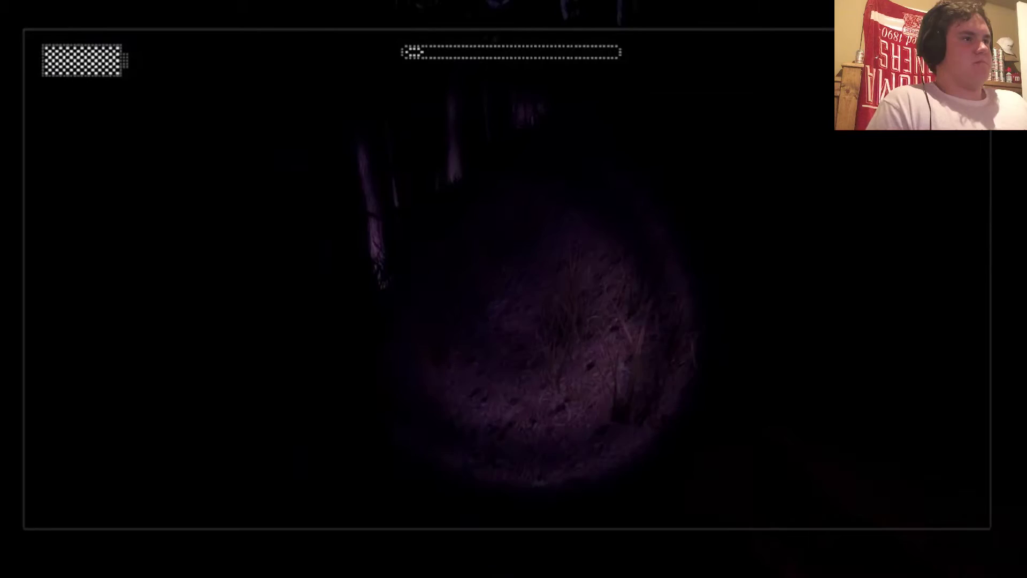
{"action": "key", "text": "w"}
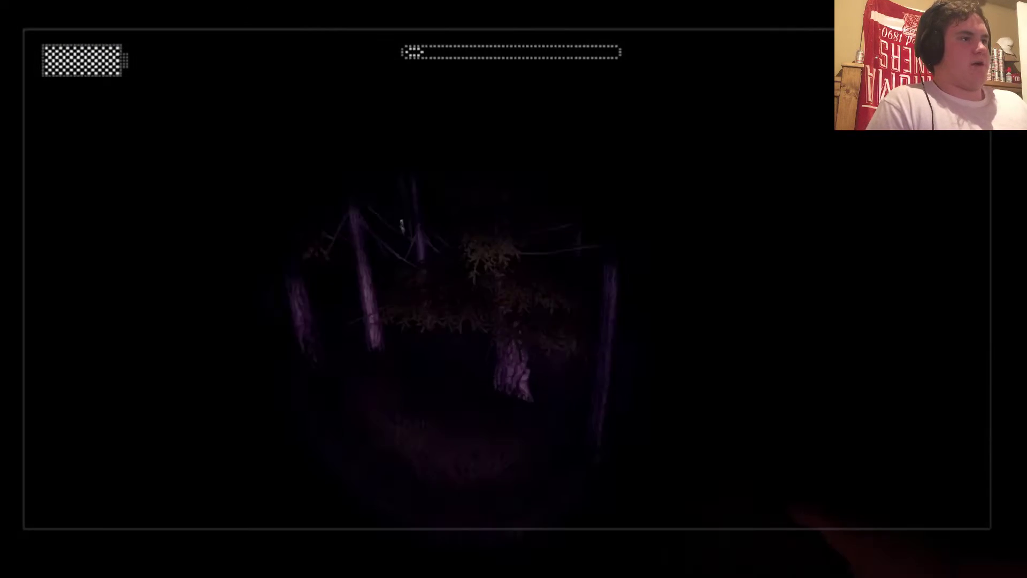
{"action": "key", "text": "w"}
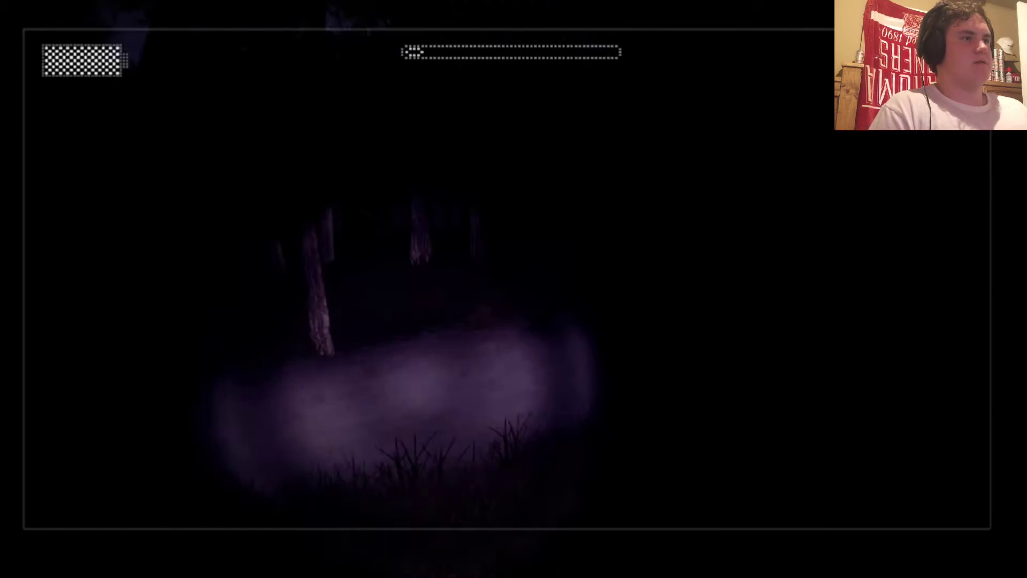
{"action": "key", "text": "w"}
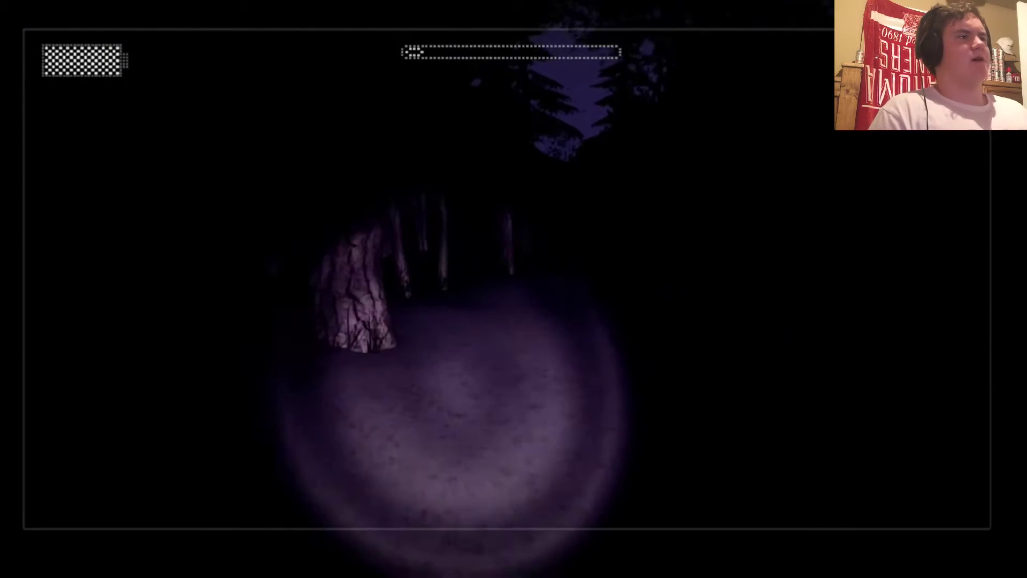
{"action": "key", "text": "w"}
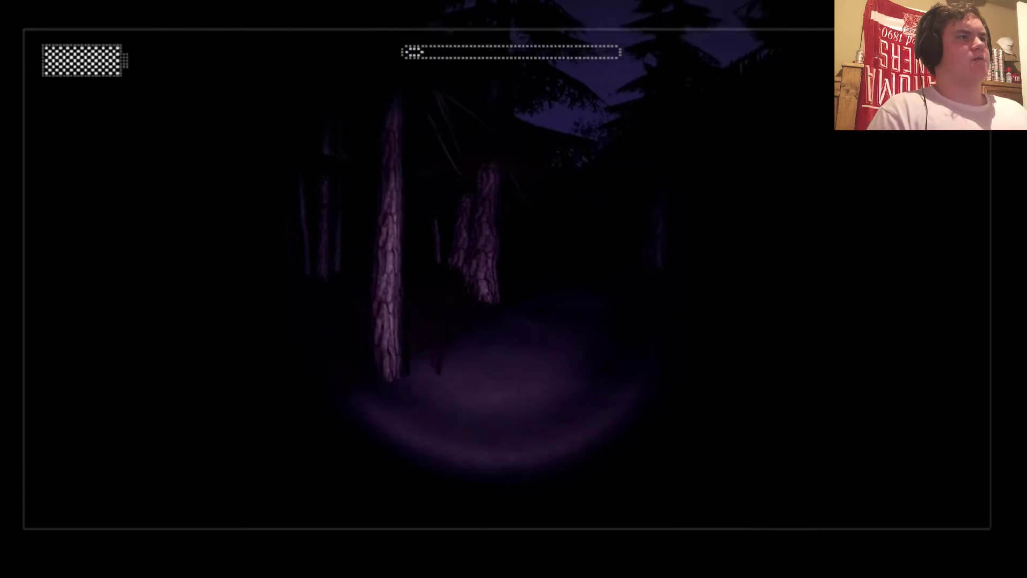
{"action": "key", "text": "w"}
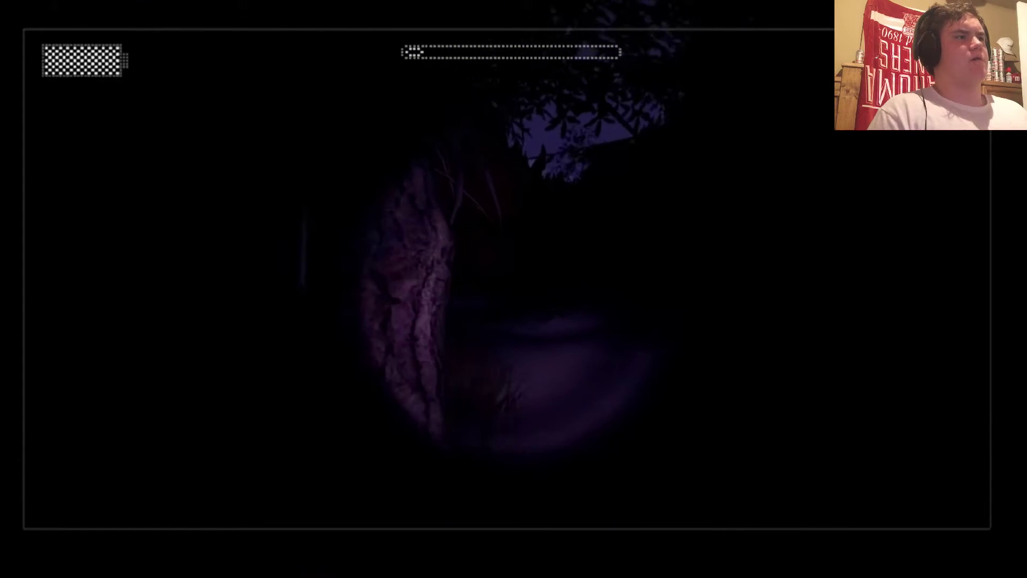
{"action": "key", "text": "w"}
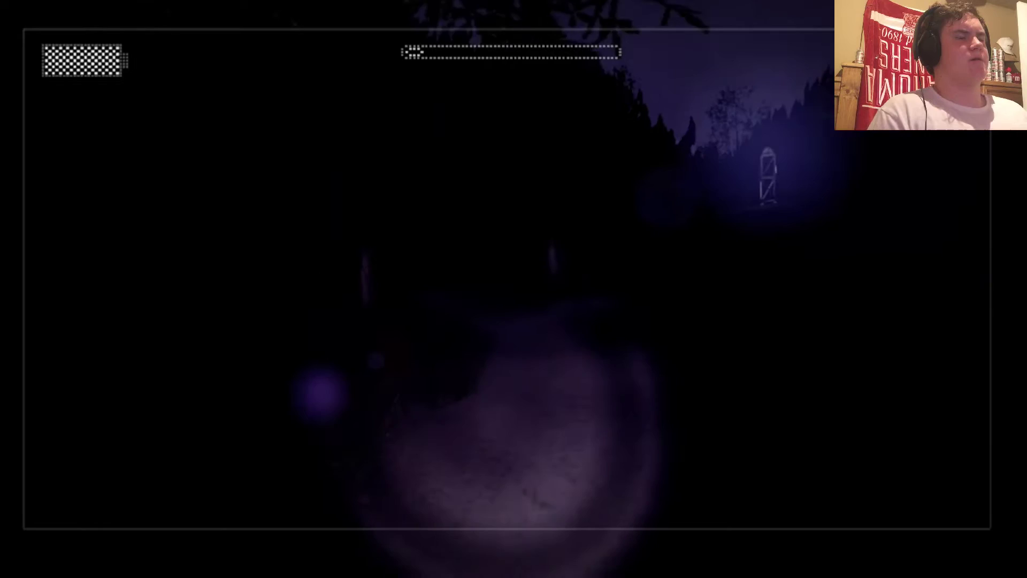
- Face the distant tower, then walk on and follow the path toward the reddish bush
{"action": "key", "text": "w"}
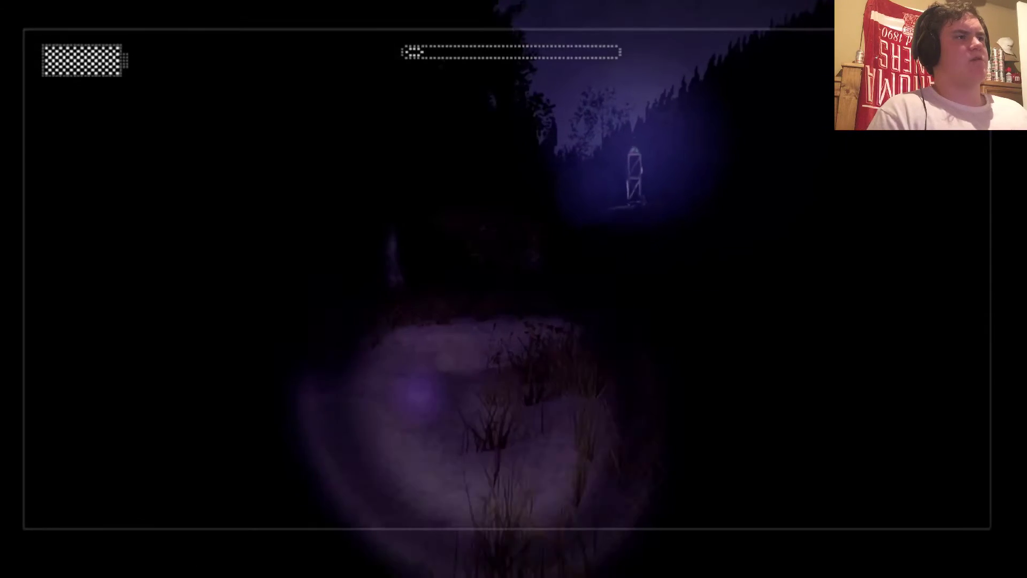
{"action": "key", "text": "w"}
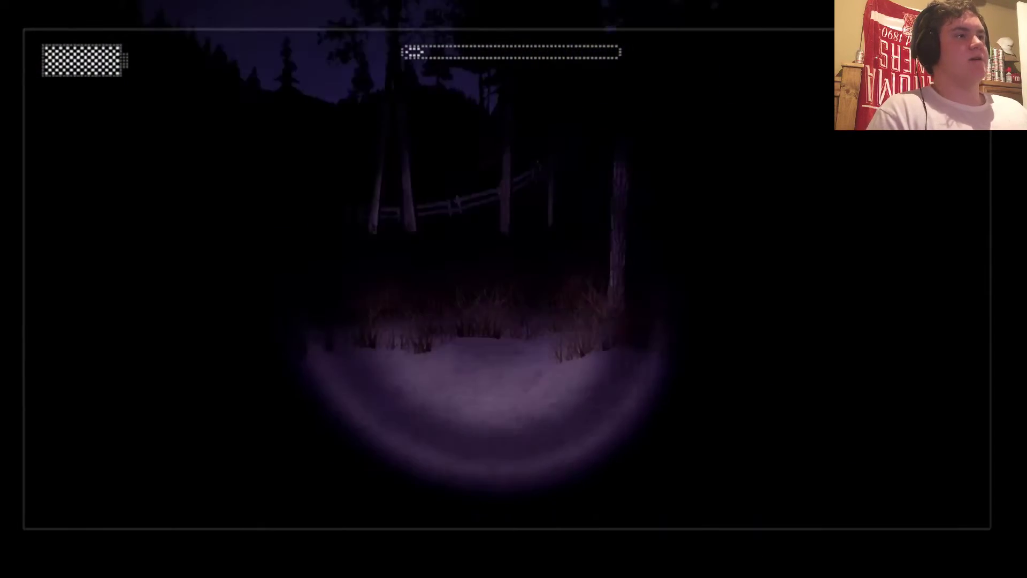
{"action": "key", "text": "w"}
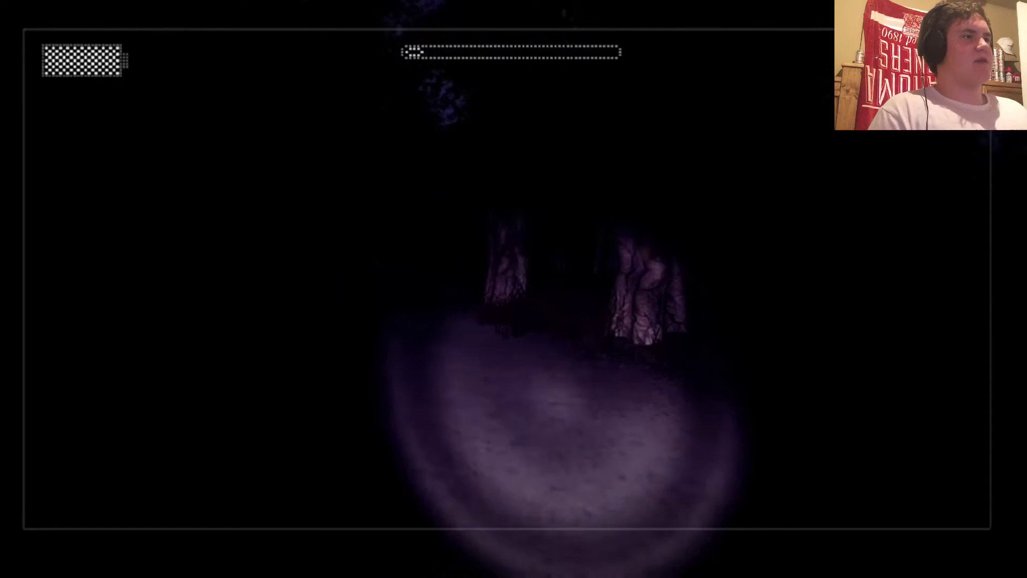
{"action": "key", "text": "w"}
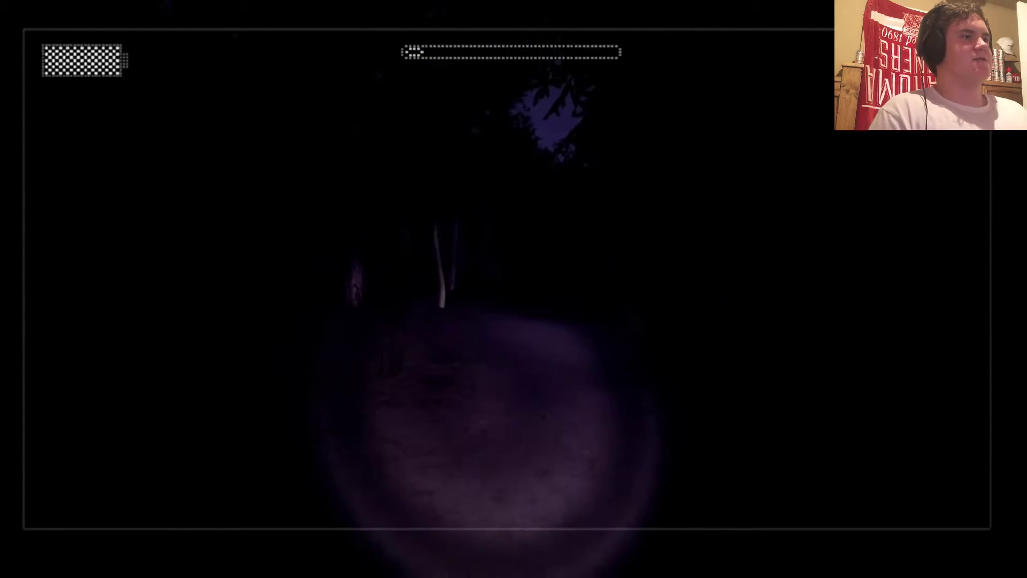
{"action": "key", "text": "w"}
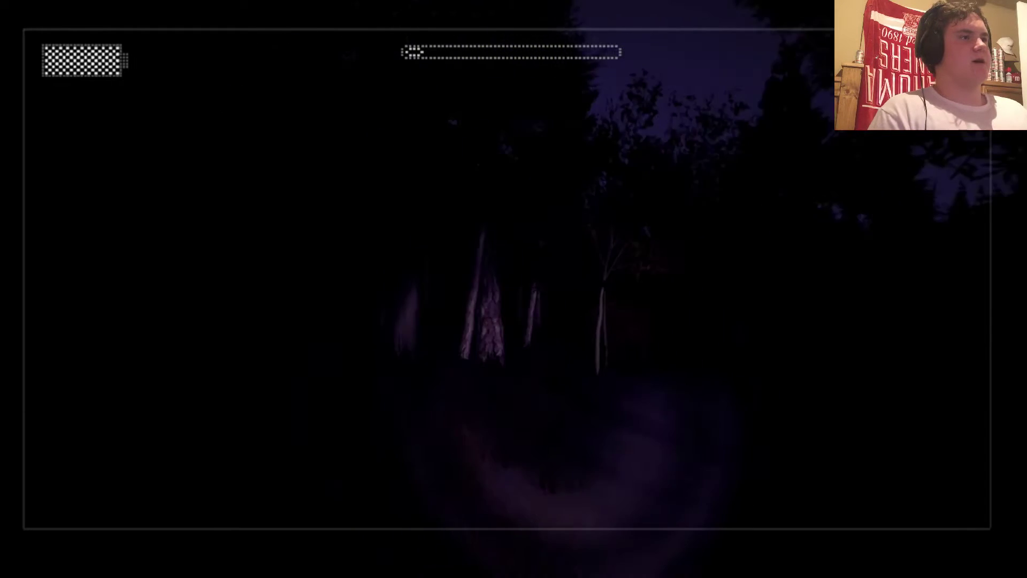
{"action": "key", "text": "w"}
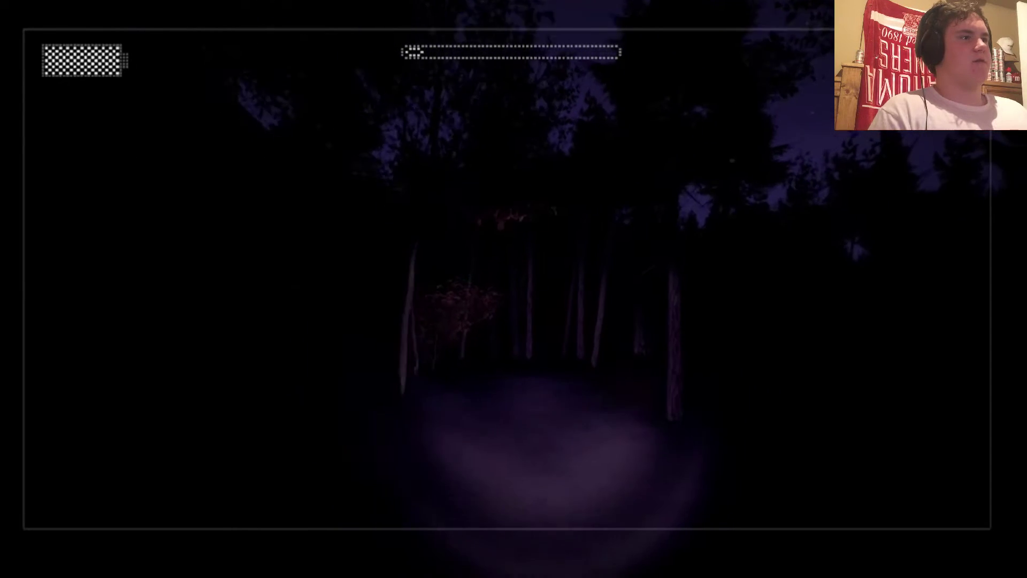
- Pass the reddish bush and continue through the forest to the leafy bush near the wooden building
{"action": "key", "text": "w"}
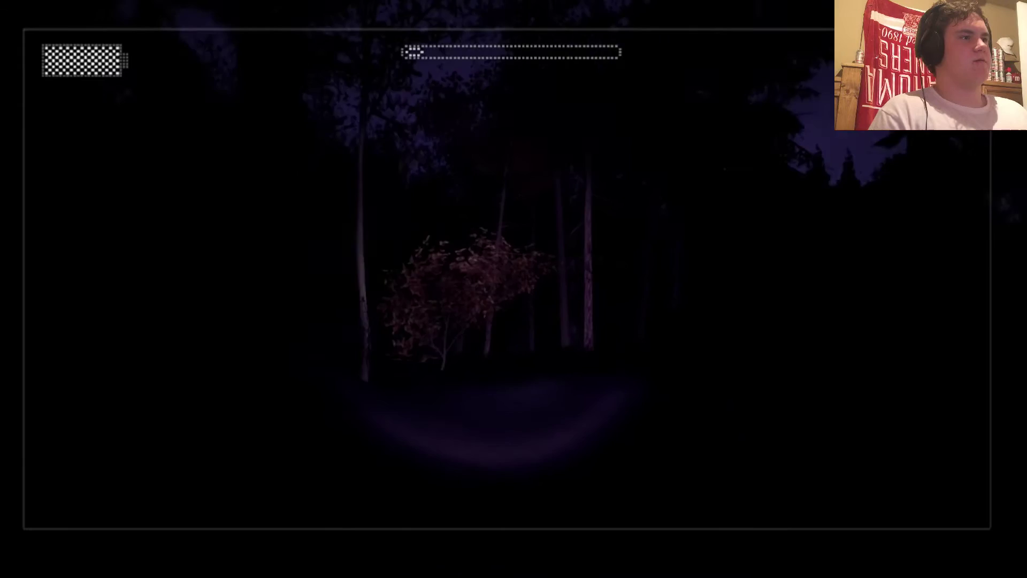
{"action": "key", "text": "w"}
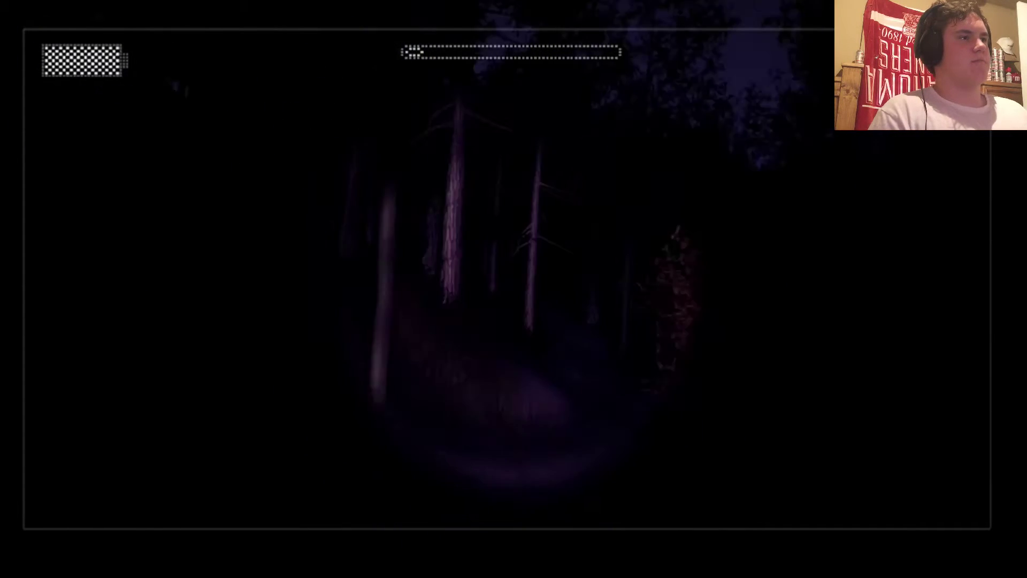
{"action": "key", "text": "w"}
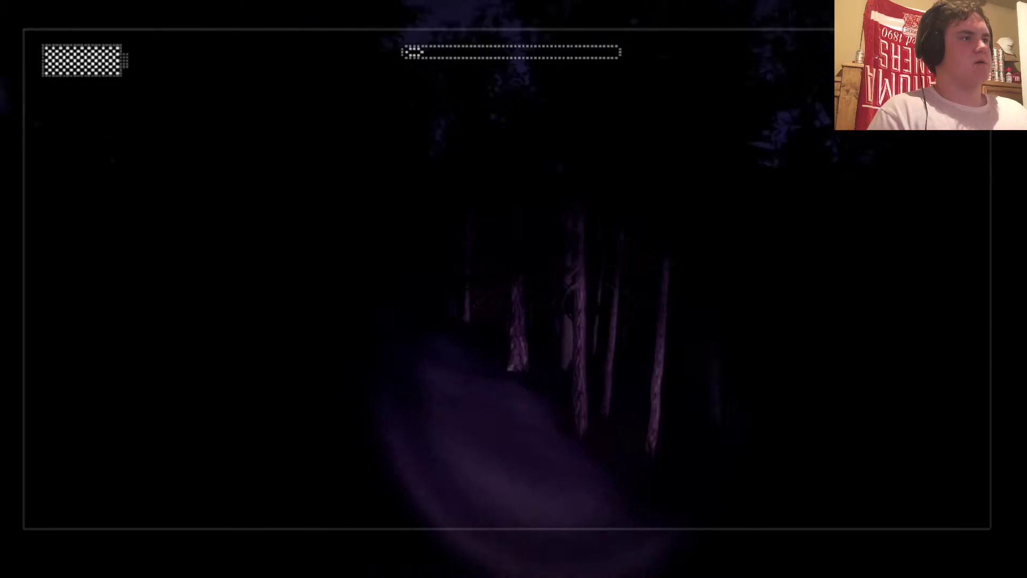
{"action": "key", "text": "w"}
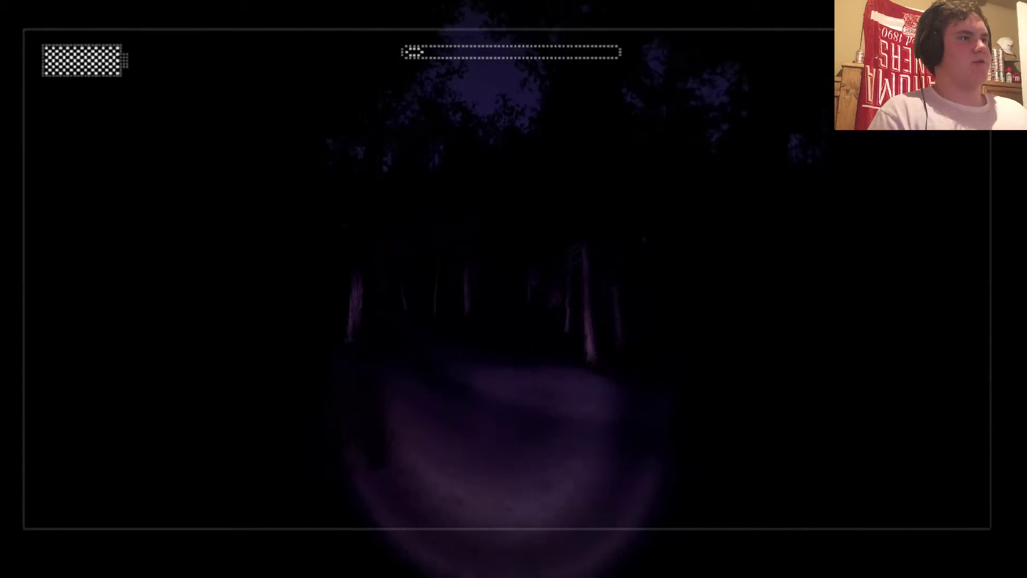
{"action": "key", "text": "w"}
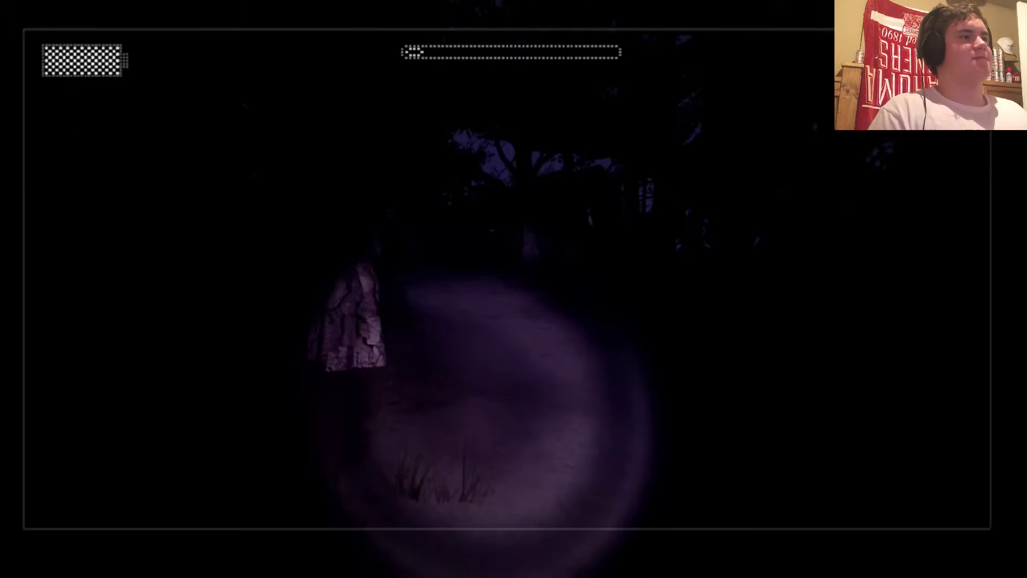
{"action": "key", "text": "w"}
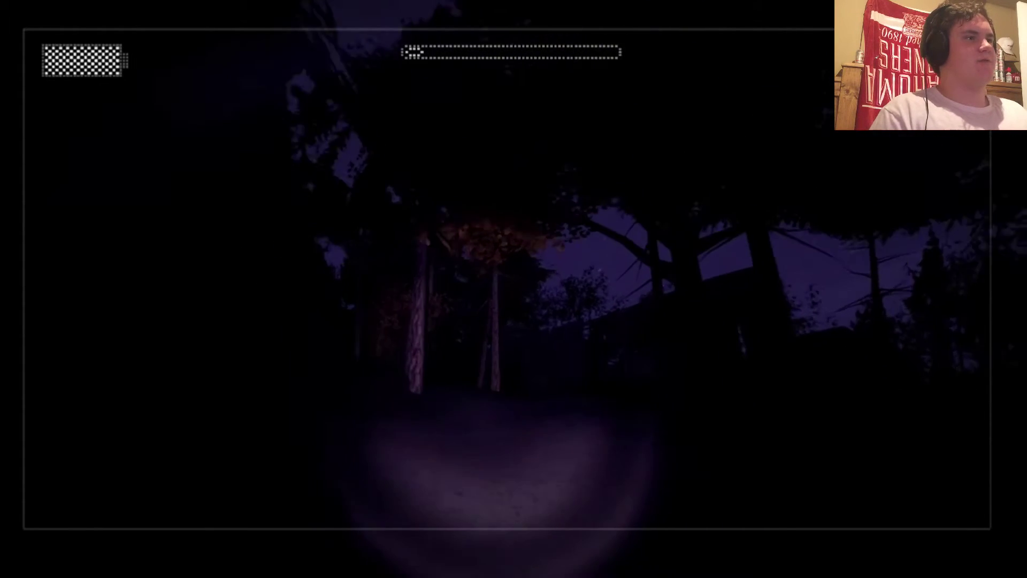
- Turn toward the wooden building and walk to the street lamp beside it
{"action": "key", "text": "w"}
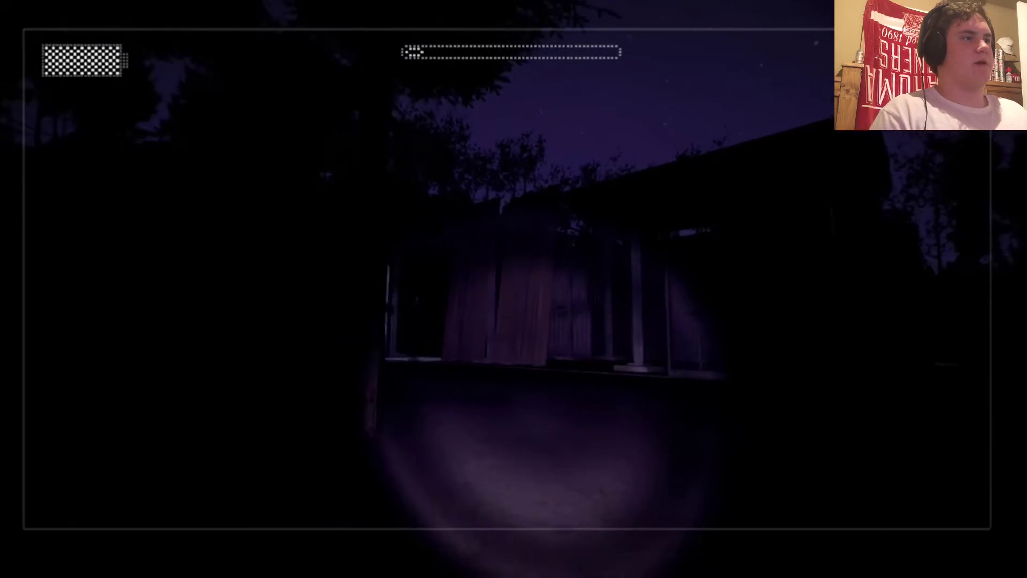
{"action": "key", "text": "w"}
{"action": "key", "text": "w"}
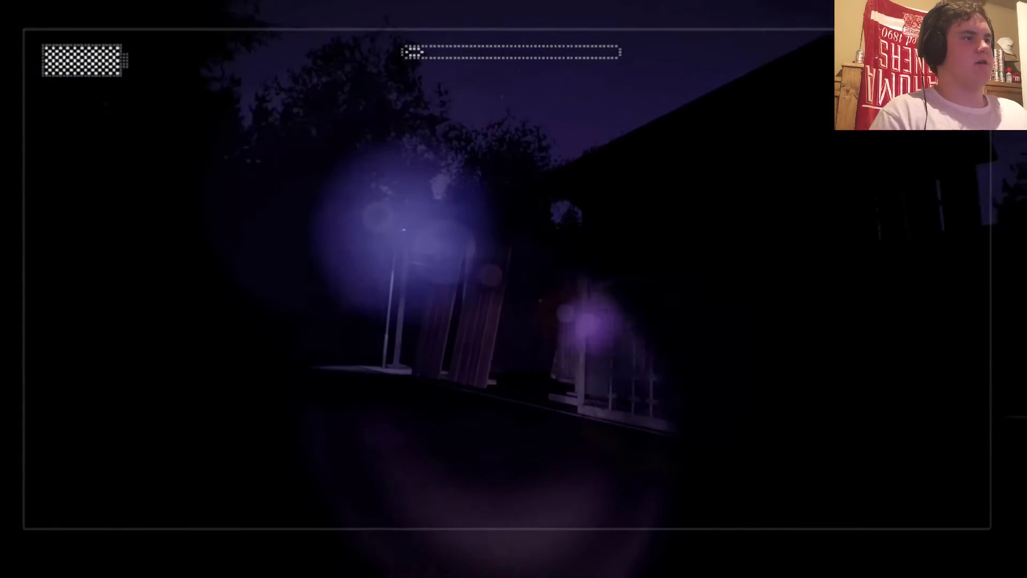
{"action": "key", "text": "w"}
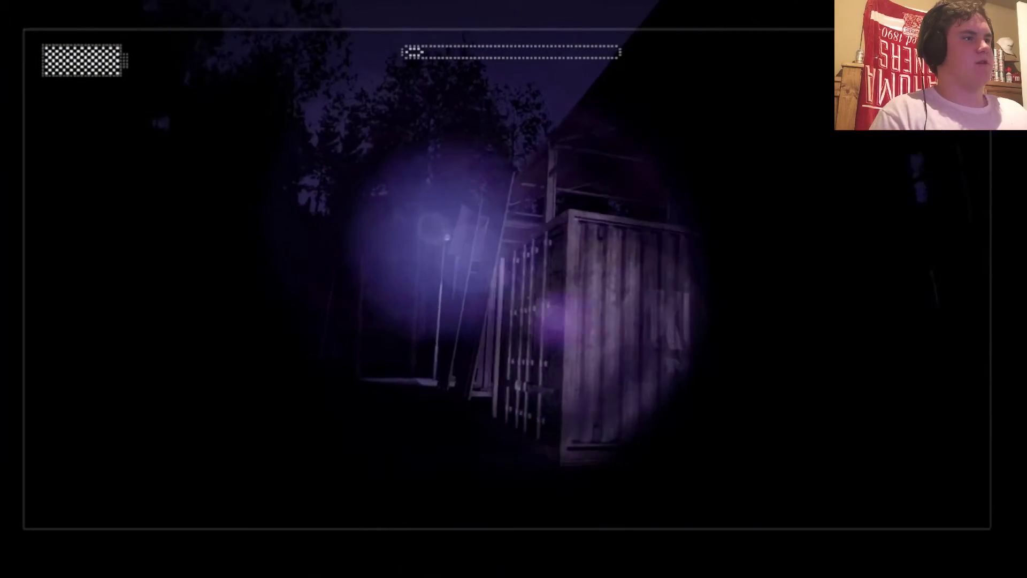
{"action": "key", "text": "w"}
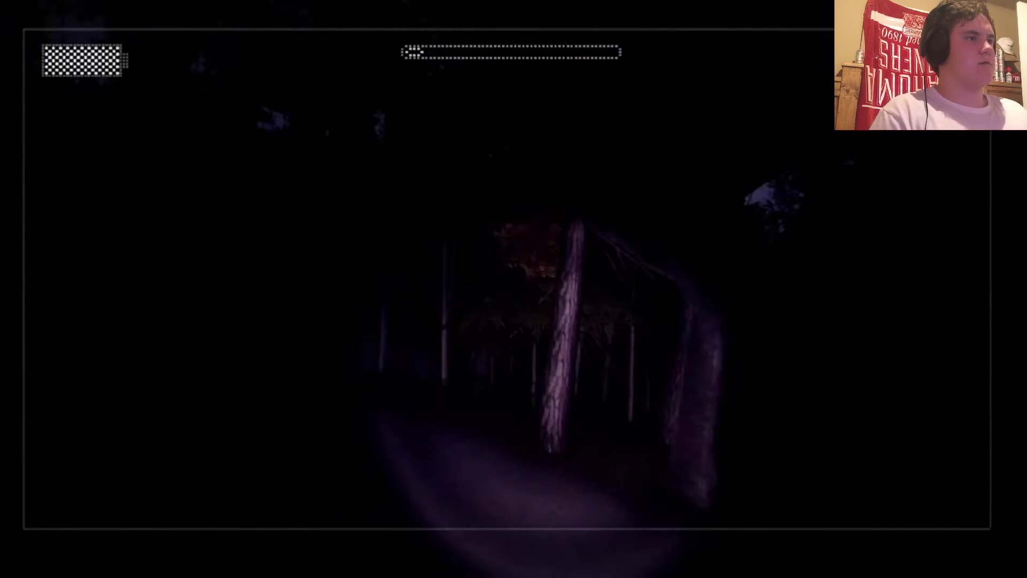
{"action": "key", "text": "w"}
{"action": "key", "text": "w"}
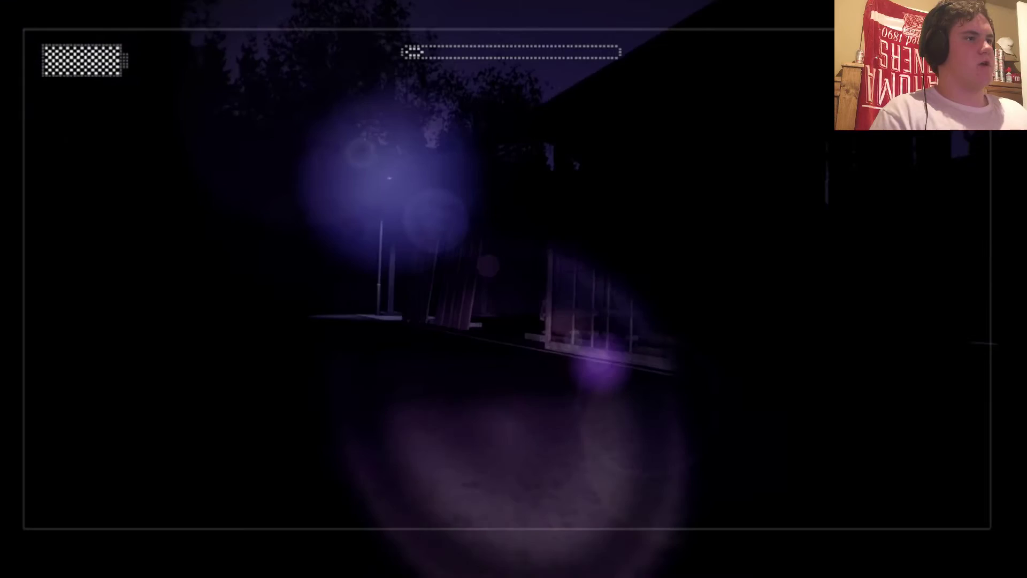
- Pass the fence and barrels to the shed doorway and collect the third page, 3 of 8
{"action": "key", "text": "w"}
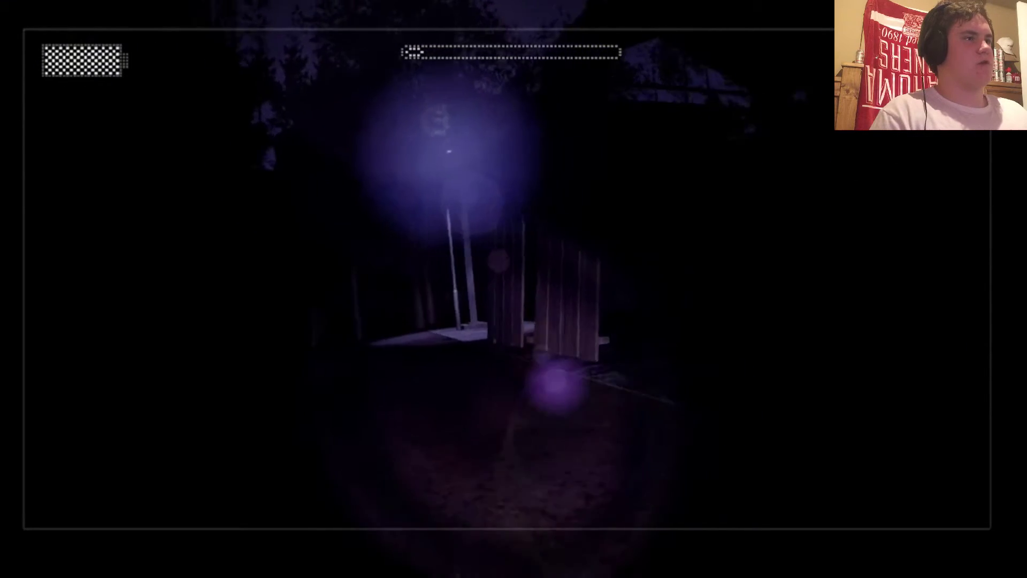
{"action": "key", "text": "w"}
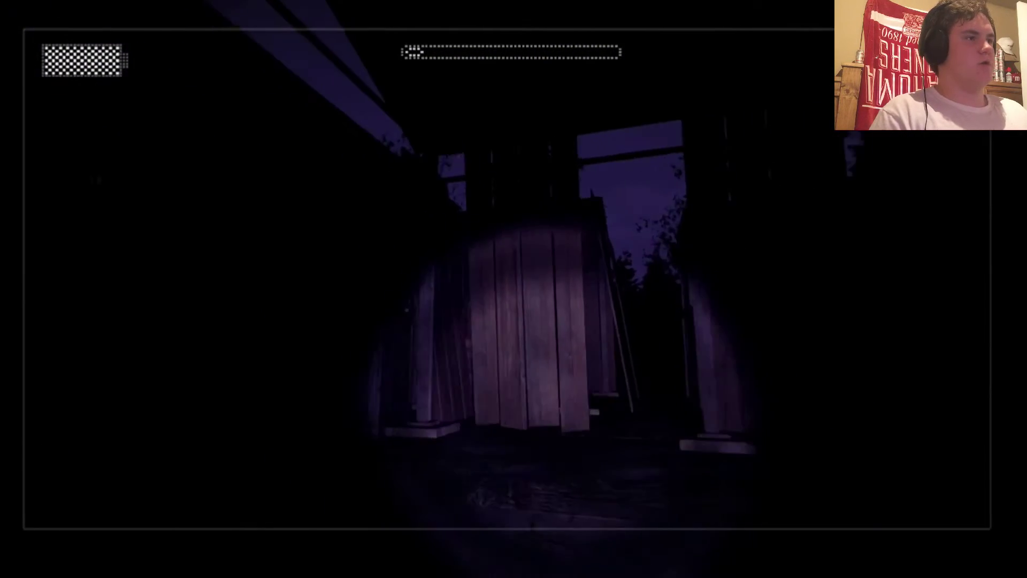
{"action": "key", "text": "w"}
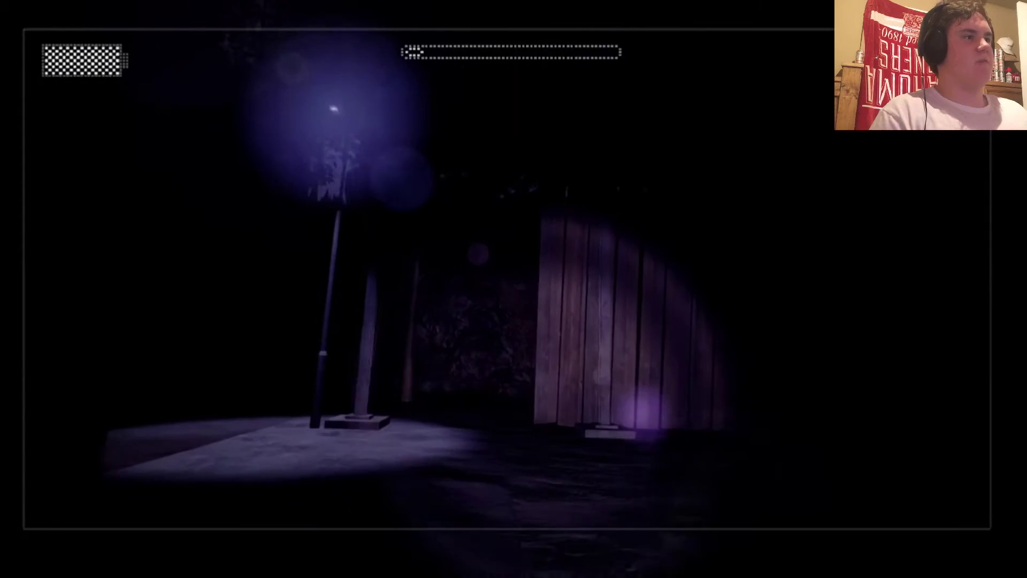
{"action": "key", "text": "w"}
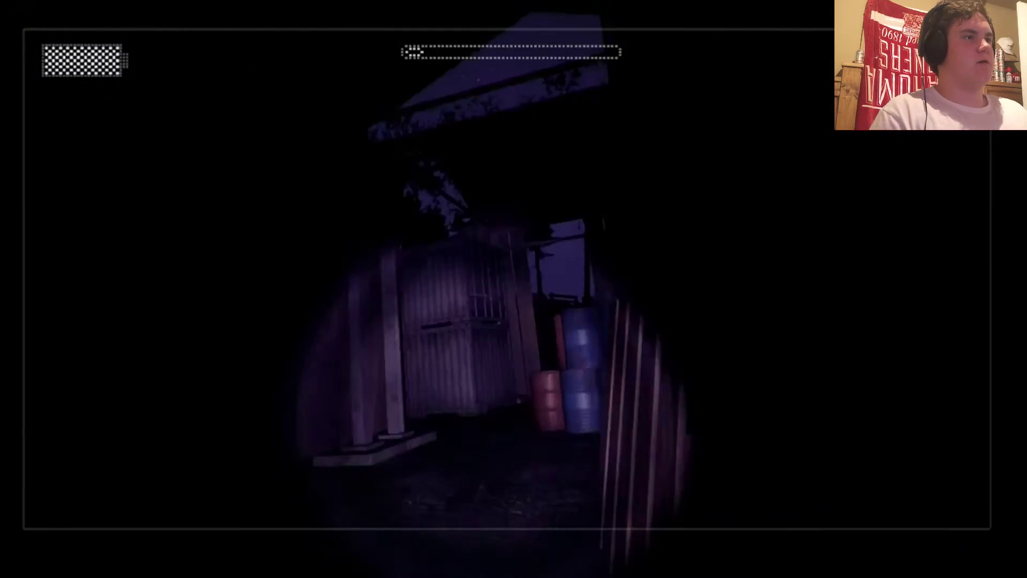
{"action": "key", "text": "w"}
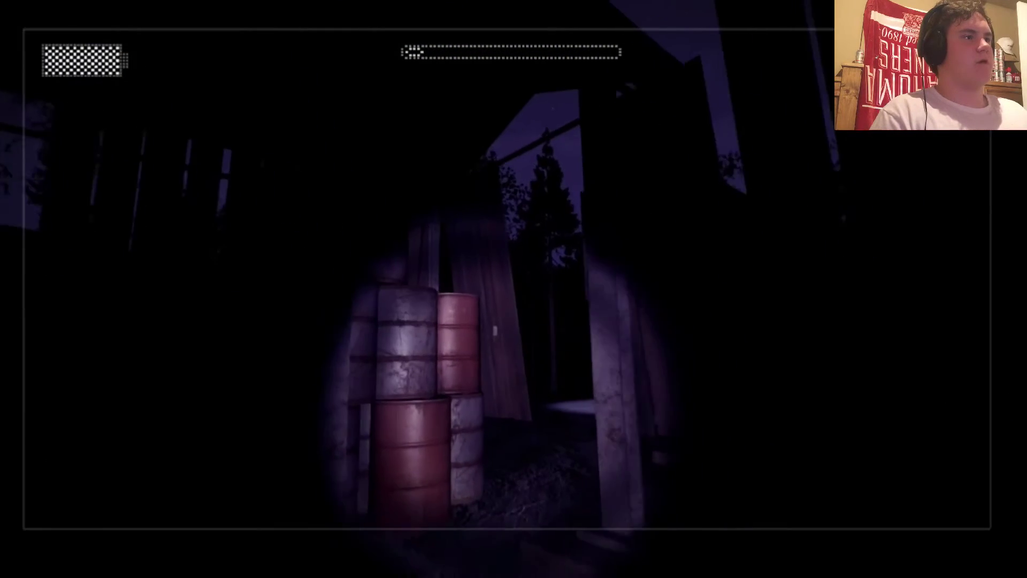
{"action": "key", "text": "w"}
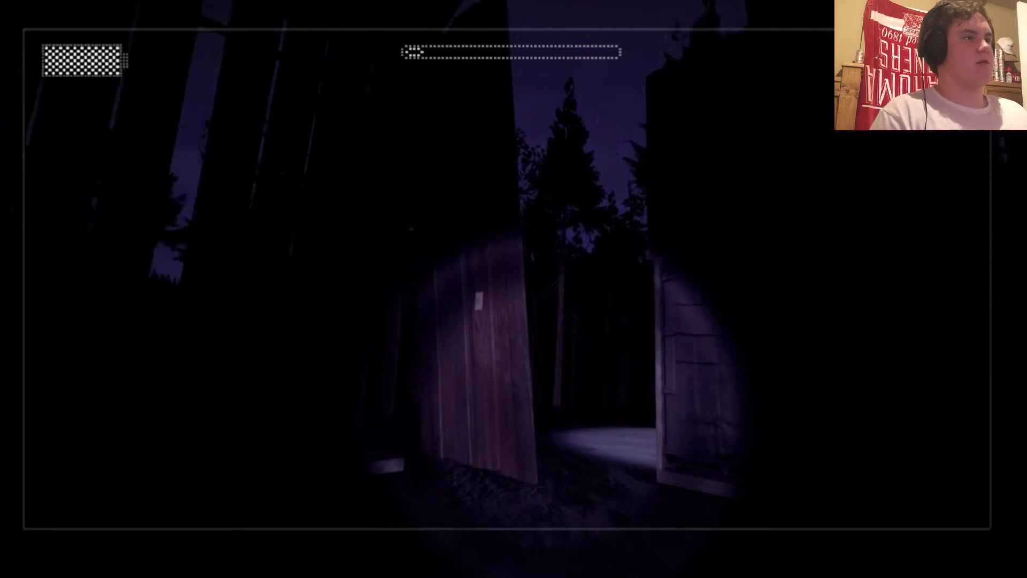
{"action": "key", "text": "w"}
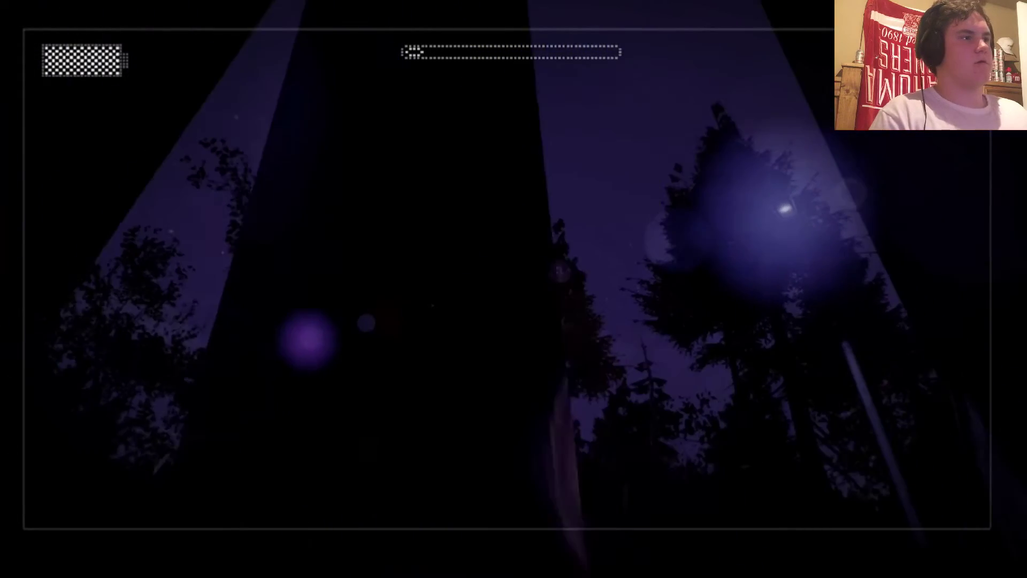
{"action": "left_click", "coordinate": [514, 289]}
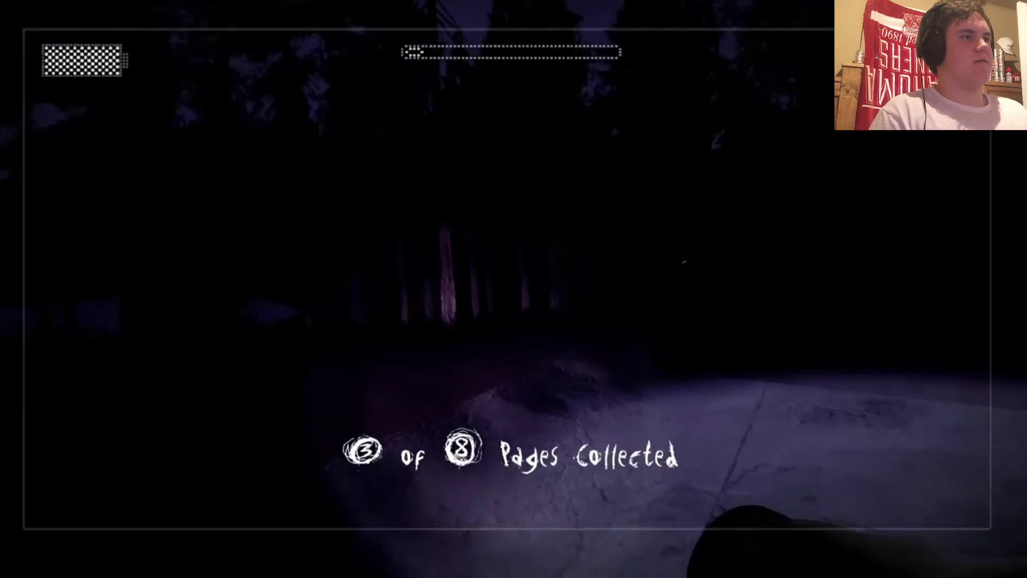
- Walk through the forest to the lake shore and along it toward the boat
{"action": "key", "text": "w"}
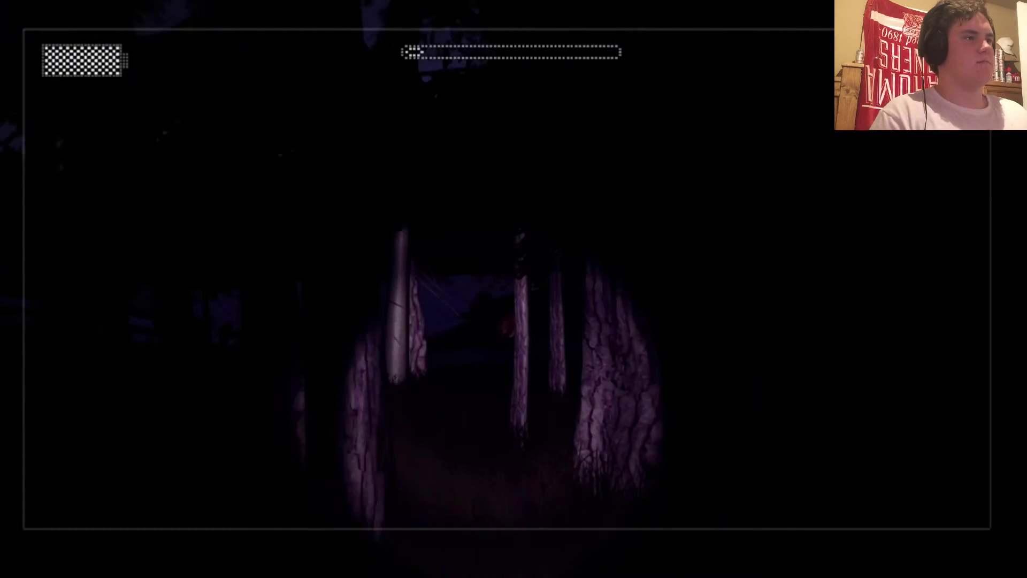
{"action": "key", "text": "w"}
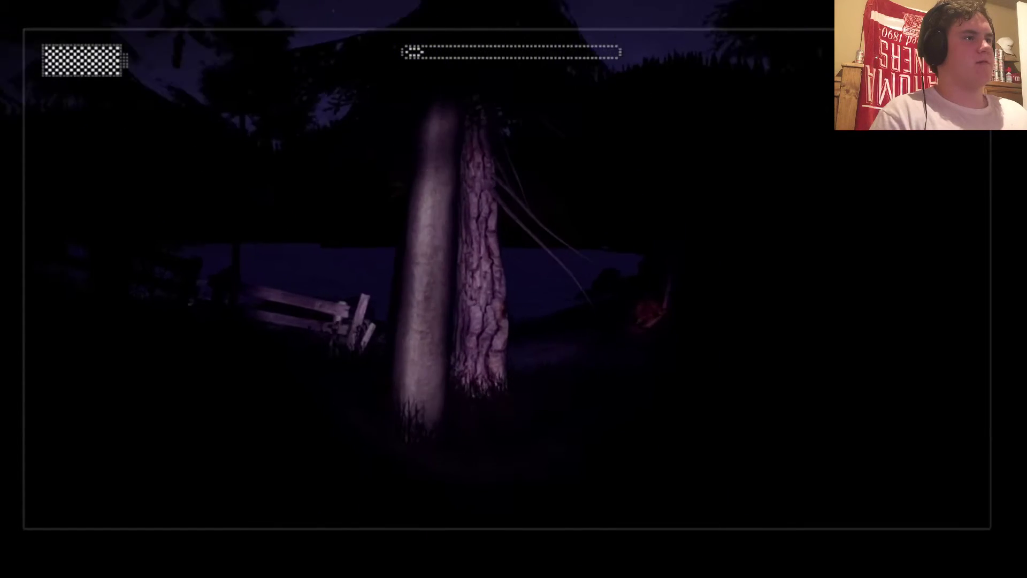
{"action": "key", "text": "w"}
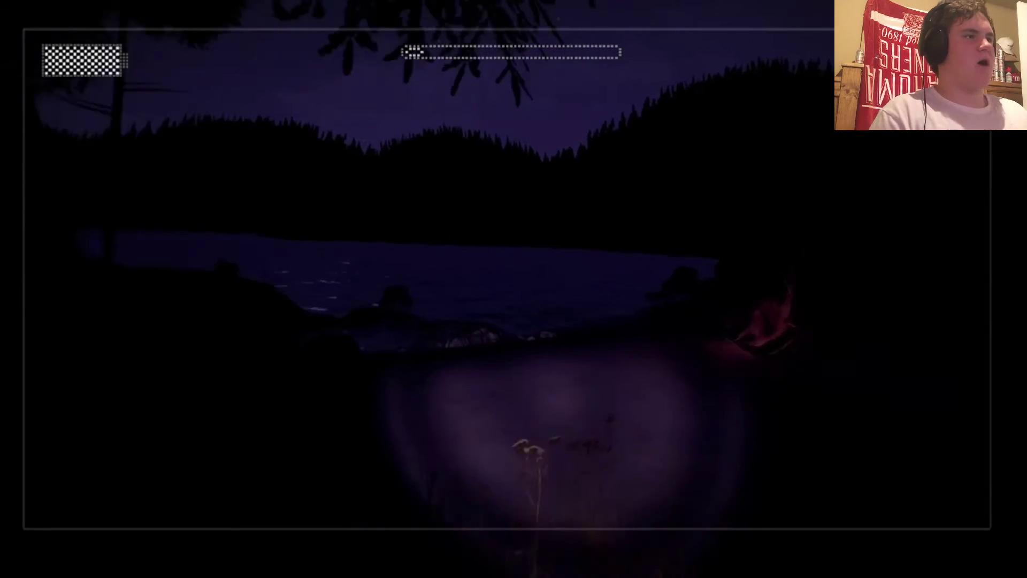
{"action": "key", "text": "w"}
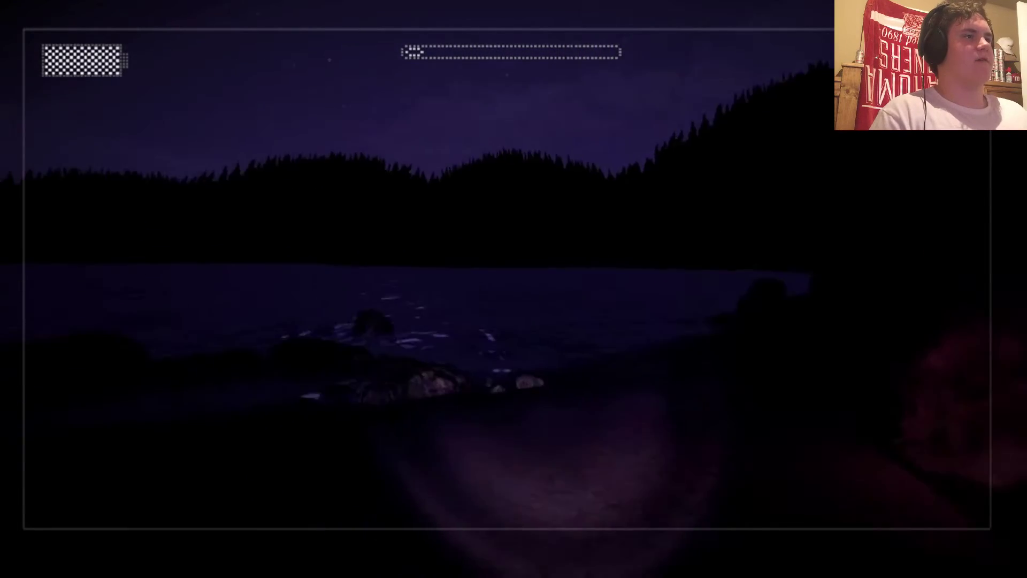
- Turn from the boat, collect the fourth page, 4 of 8, and head toward the hills and fence
{"action": "key", "text": "w"}
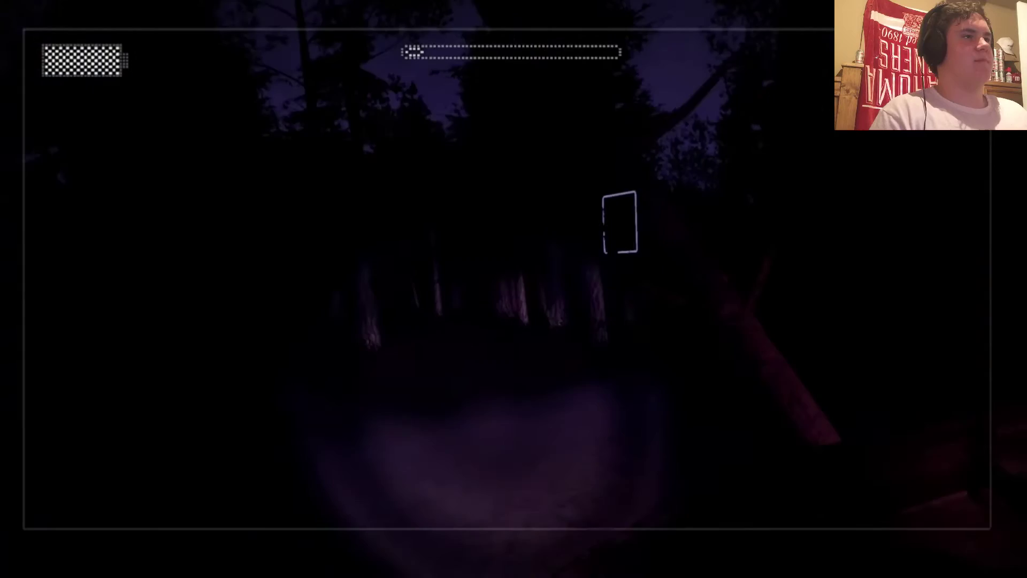
{"action": "left_click", "coordinate": [514, 289]}
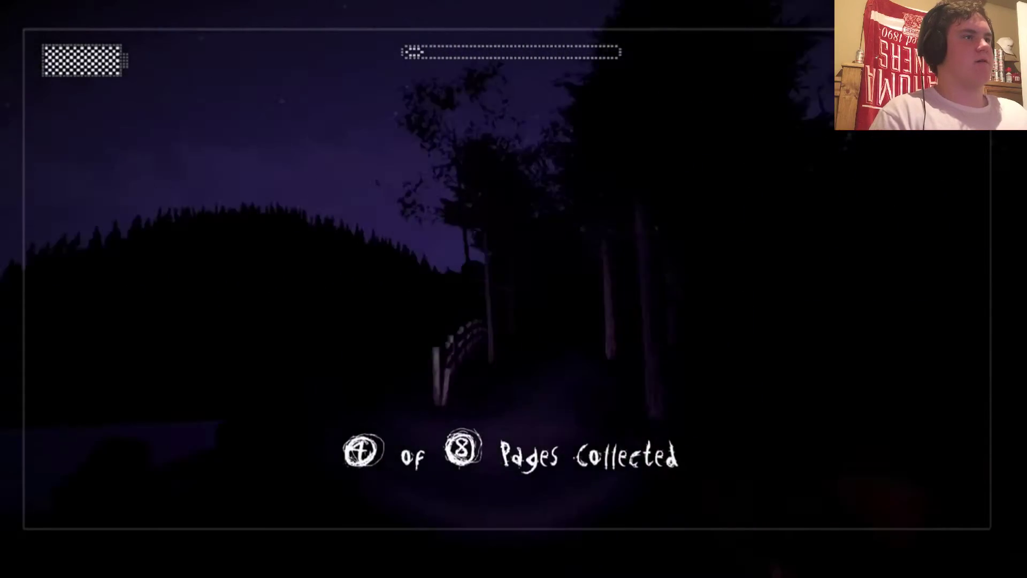
{"action": "key", "text": "w"}
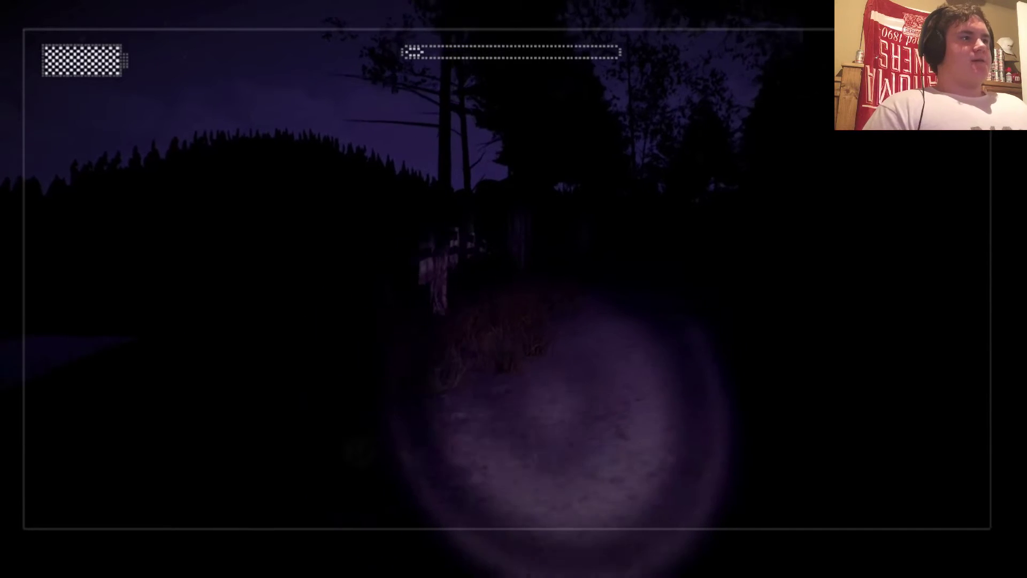
- Walk to the water tower and collect the page on its leg, 5 of 8
{"action": "key", "text": "w"}
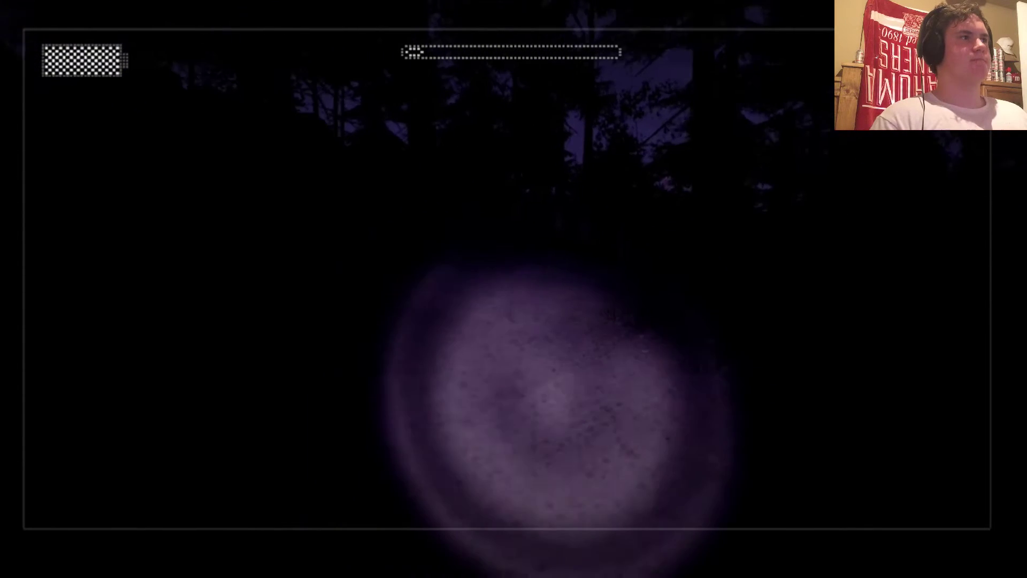
{"action": "key", "text": "w"}
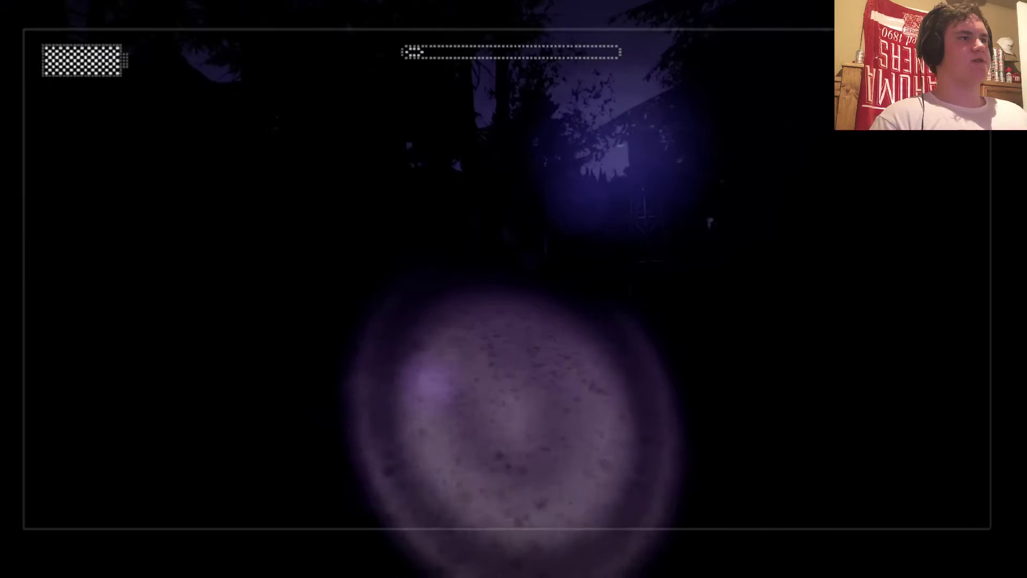
{"action": "key", "text": "w"}
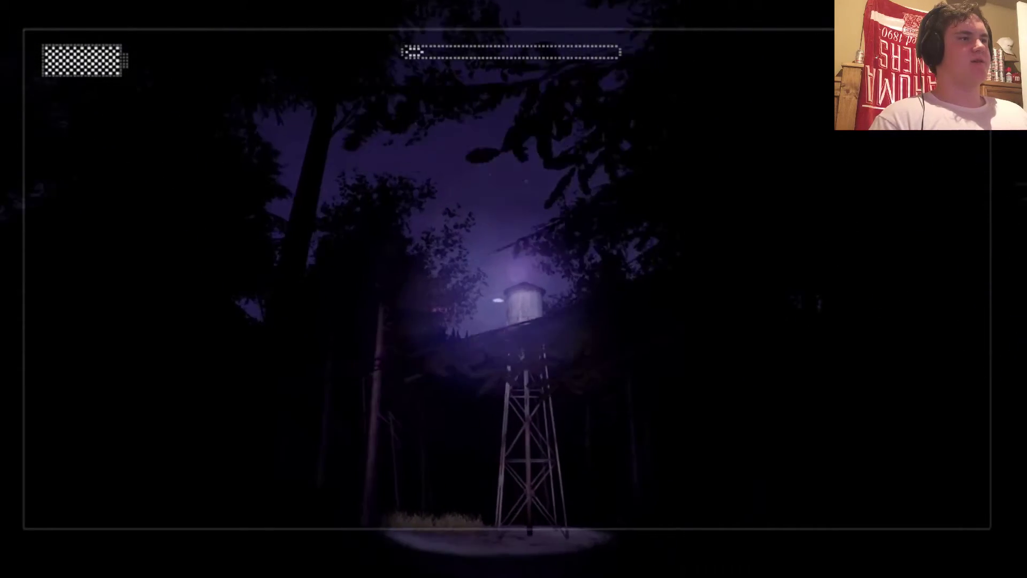
{"action": "key", "text": "w"}
{"action": "key", "text": "w"}
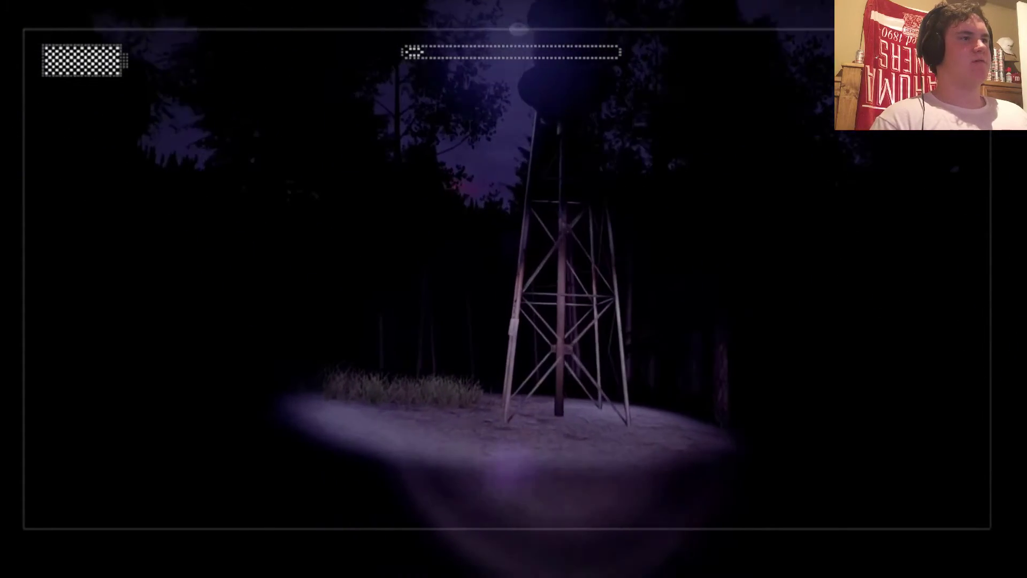
{"action": "key", "text": "w"}
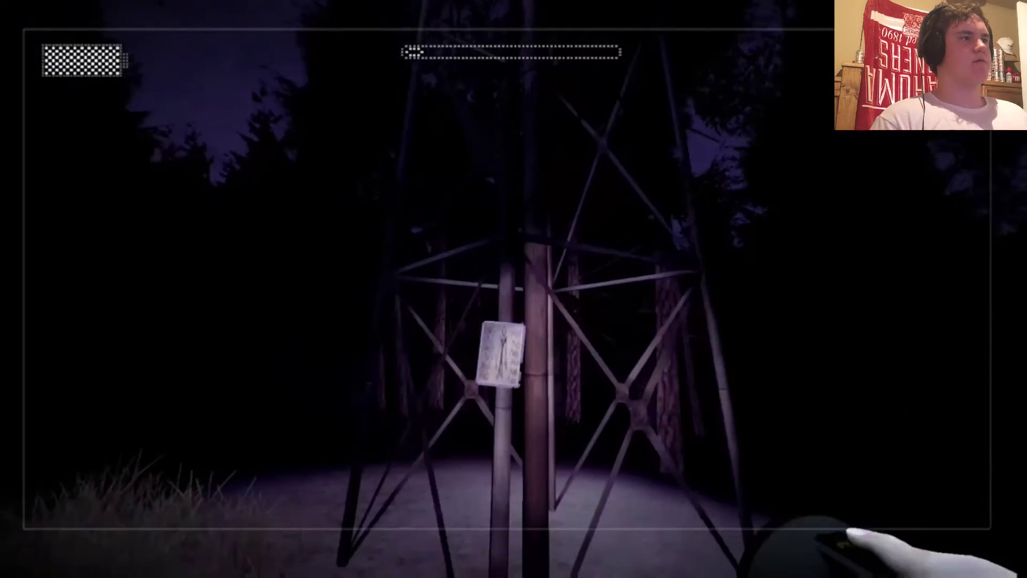
{"action": "left_click", "coordinate": [514, 289]}
{"action": "key", "text": "w"}
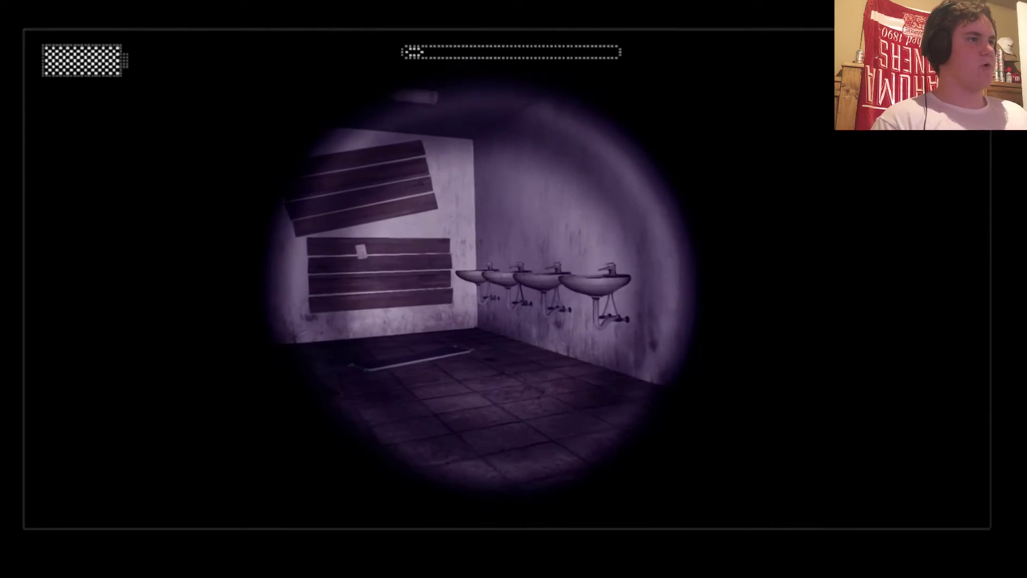
- Grab the sixth page from the washroom's boarded wall and exit through the doorway into the forest
{"action": "key", "text": "w"}
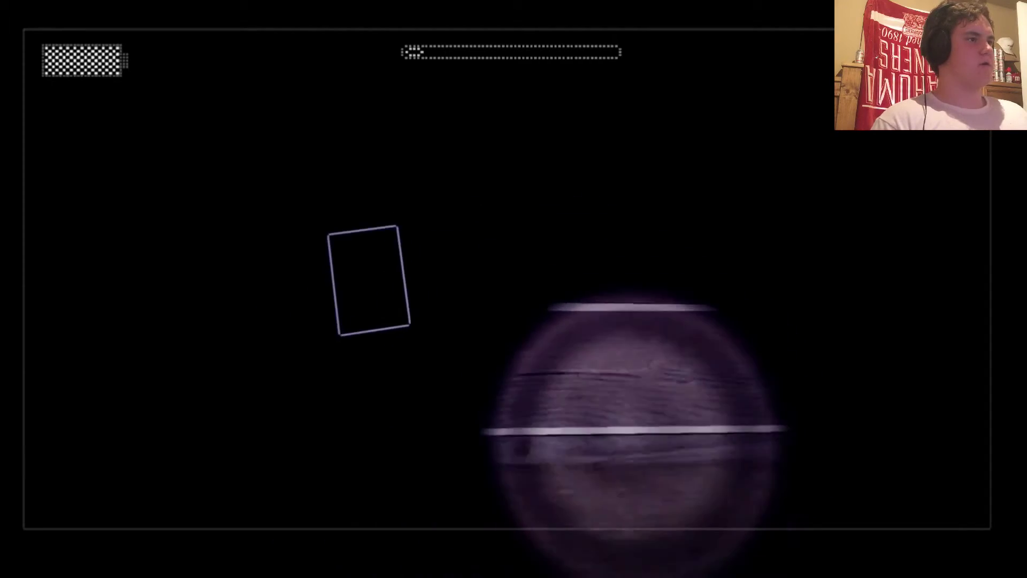
{"action": "key", "text": "w"}
{"action": "key", "text": "w"}
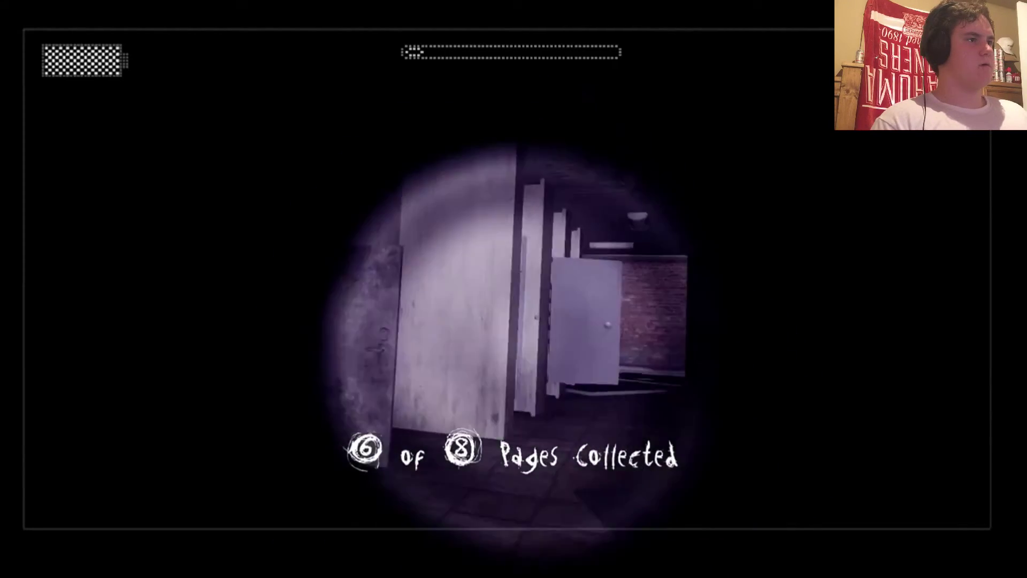
{"action": "key", "text": "w"}
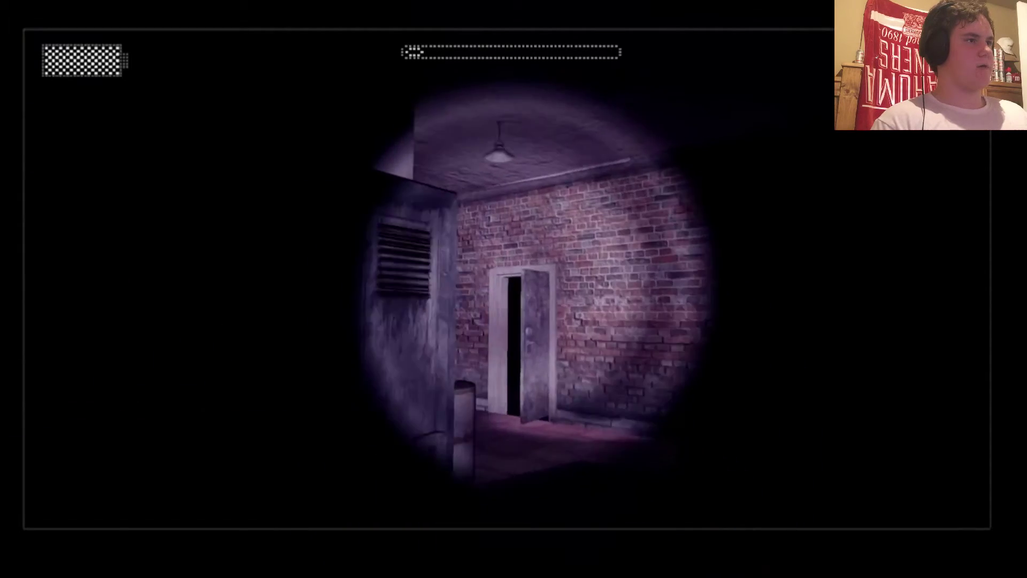
{"action": "key", "text": "w"}
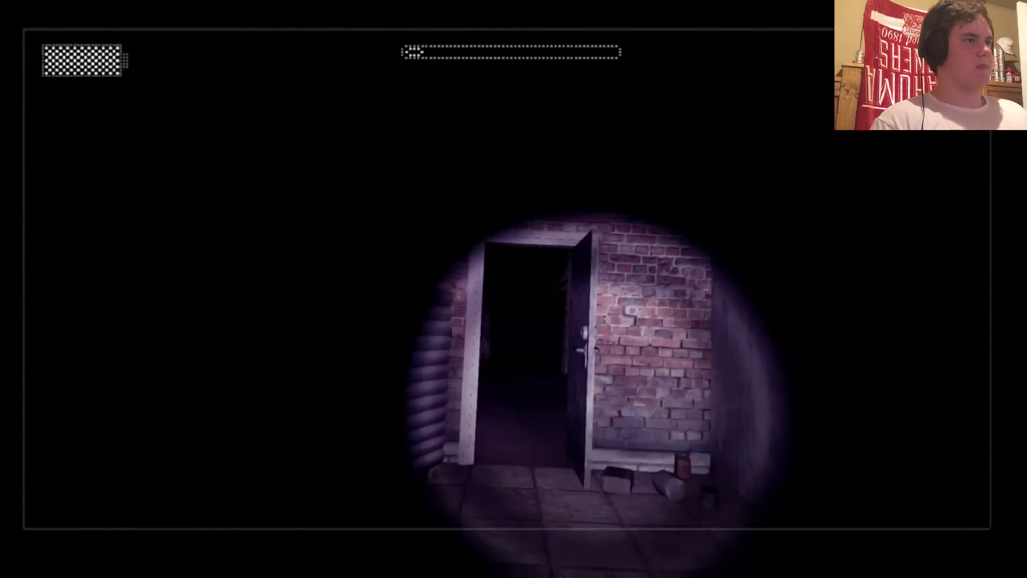
{"action": "key", "text": "w"}
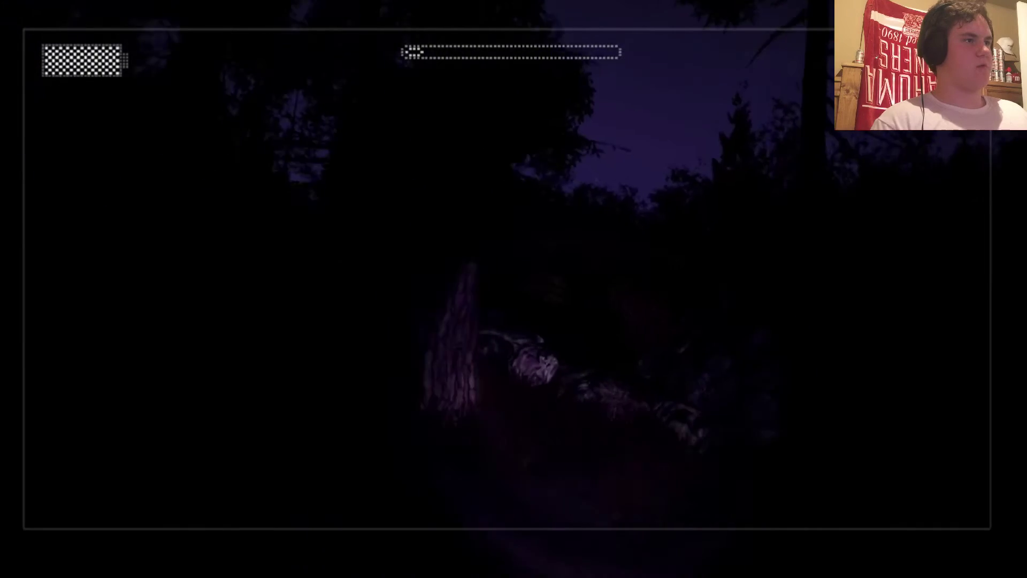
- Walk up to the rock in the forest and look over the rocks and trees around it
{"action": "key", "text": "w"}
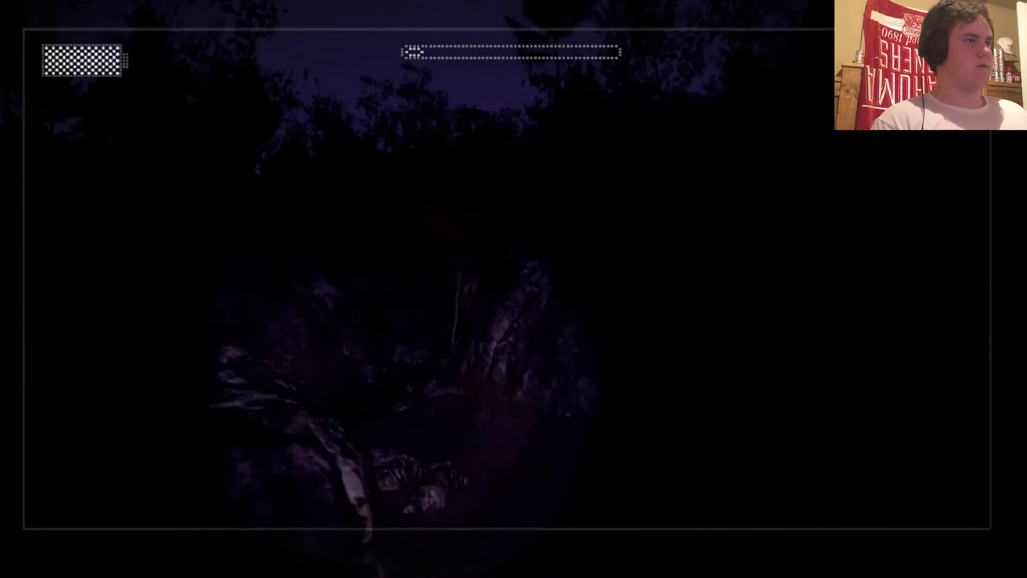
{"action": "key", "text": "w"}
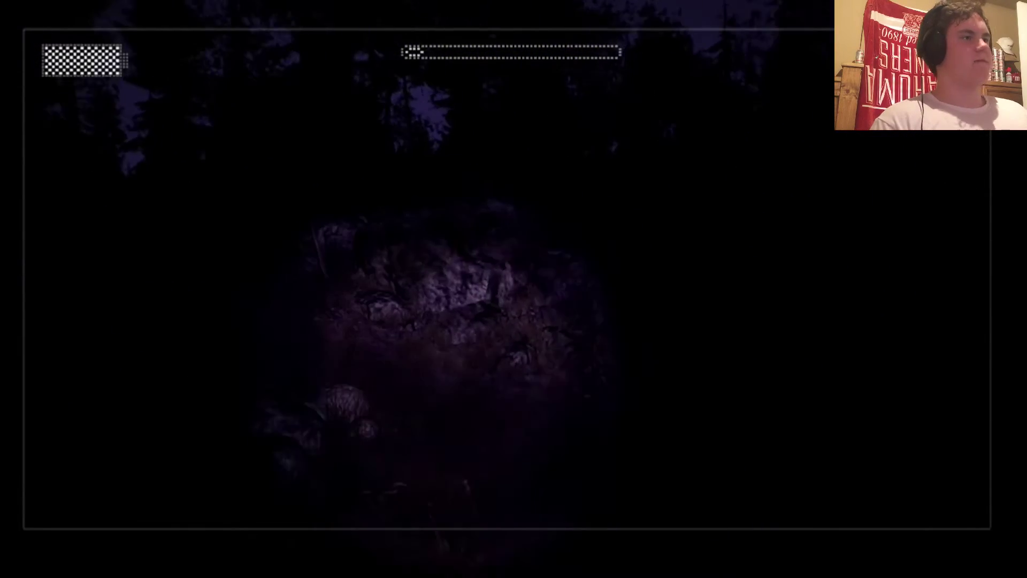
{"action": "key", "text": "w"}
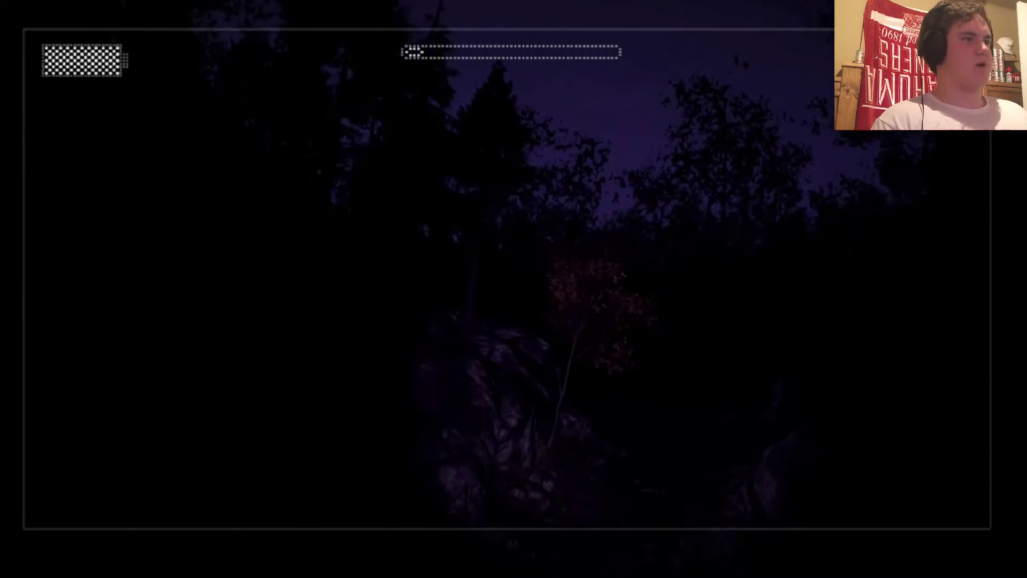
{"action": "key", "text": "w"}
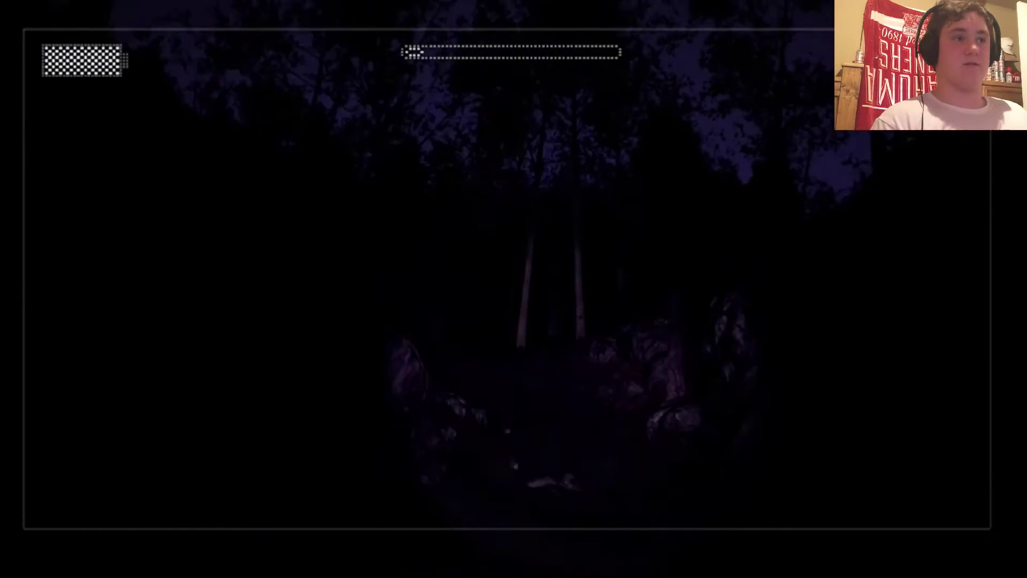
{"action": "key", "text": "w"}
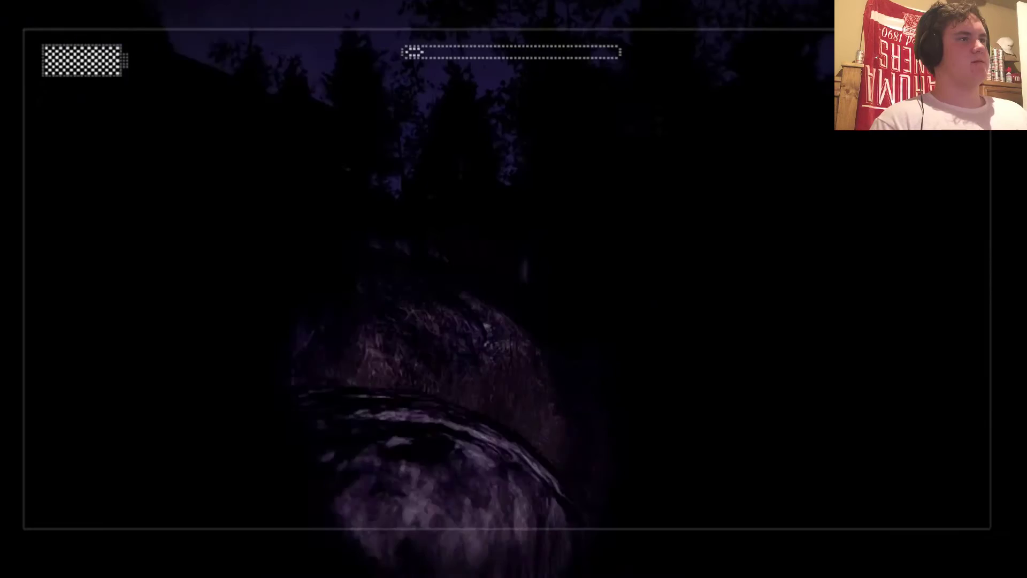
{"action": "key", "text": "w"}
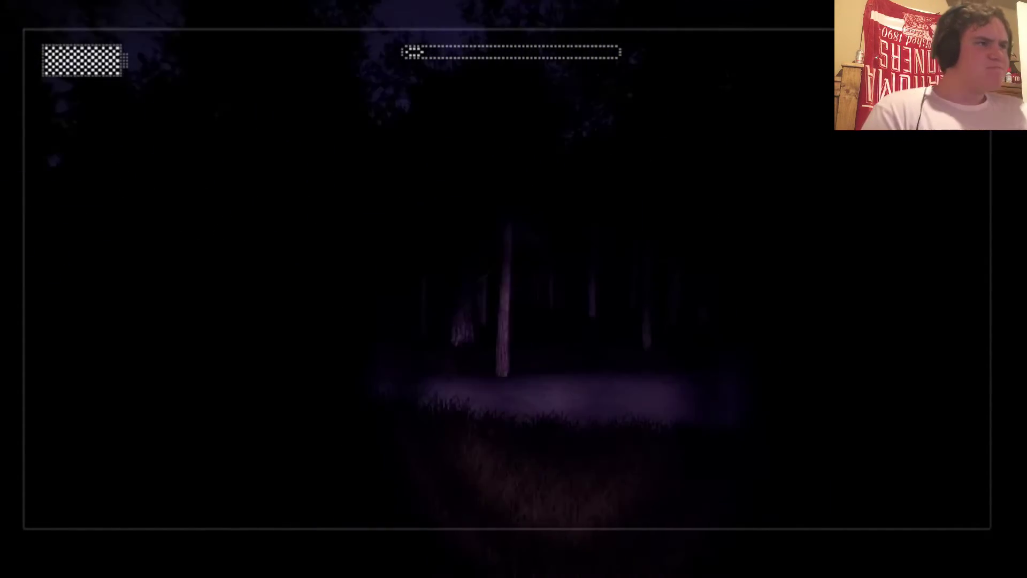
- Follow the path past the brick building and continue through the forest
{"action": "key", "text": "w"}
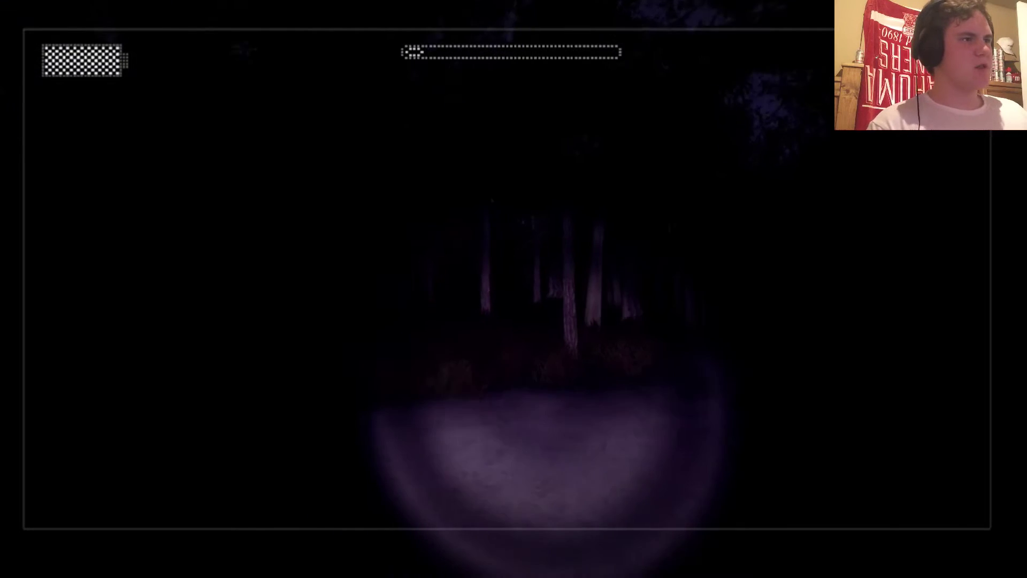
{"action": "key", "text": "w"}
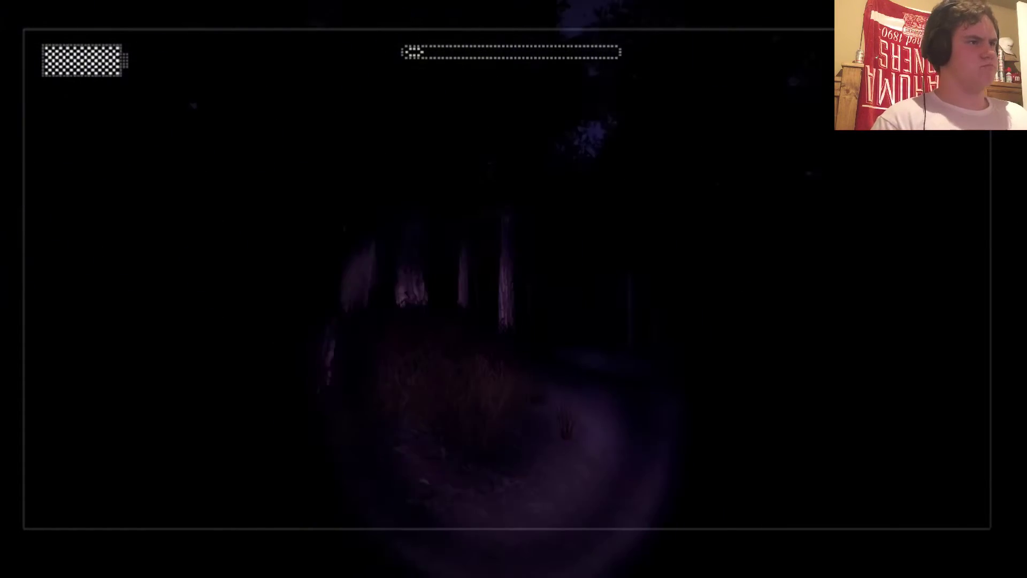
{"action": "key", "text": "w"}
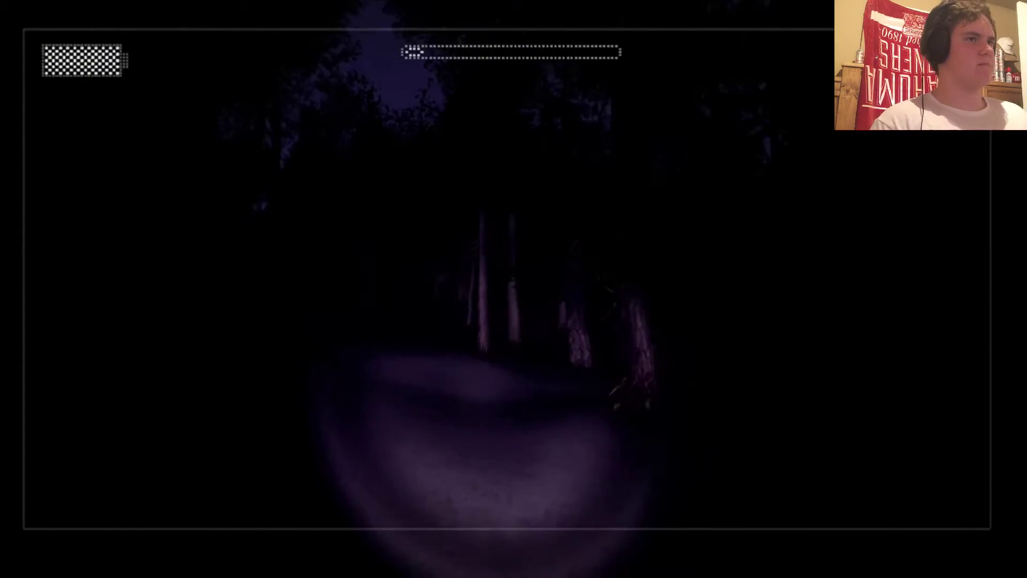
{"action": "key", "text": "w"}
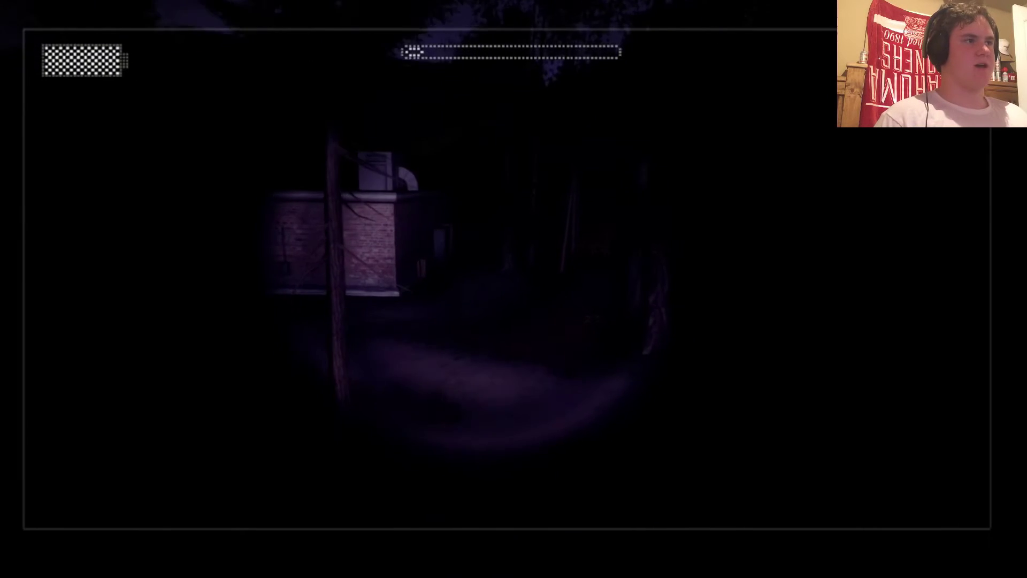
{"action": "key", "text": "w"}
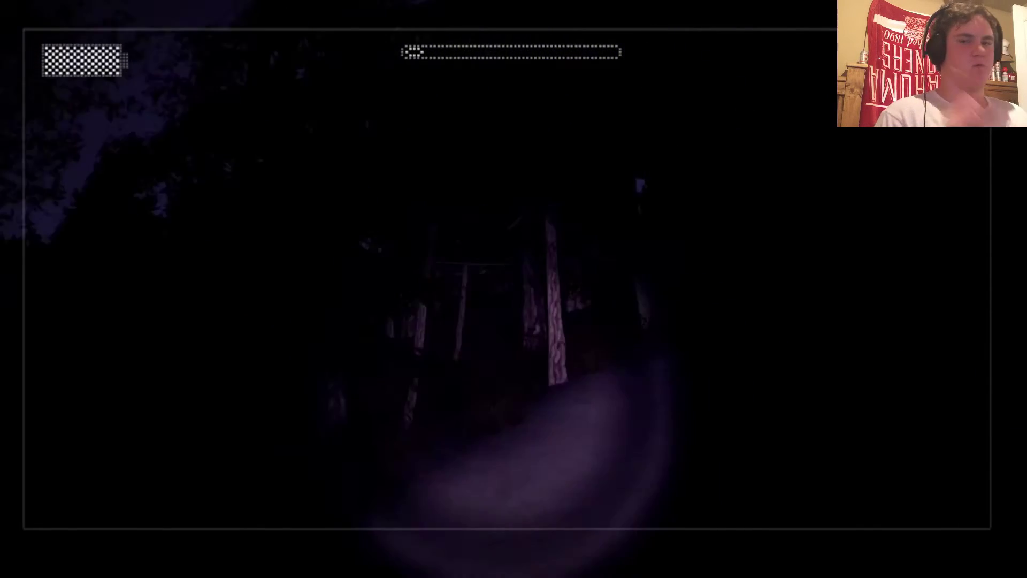
{"action": "key", "text": "w"}
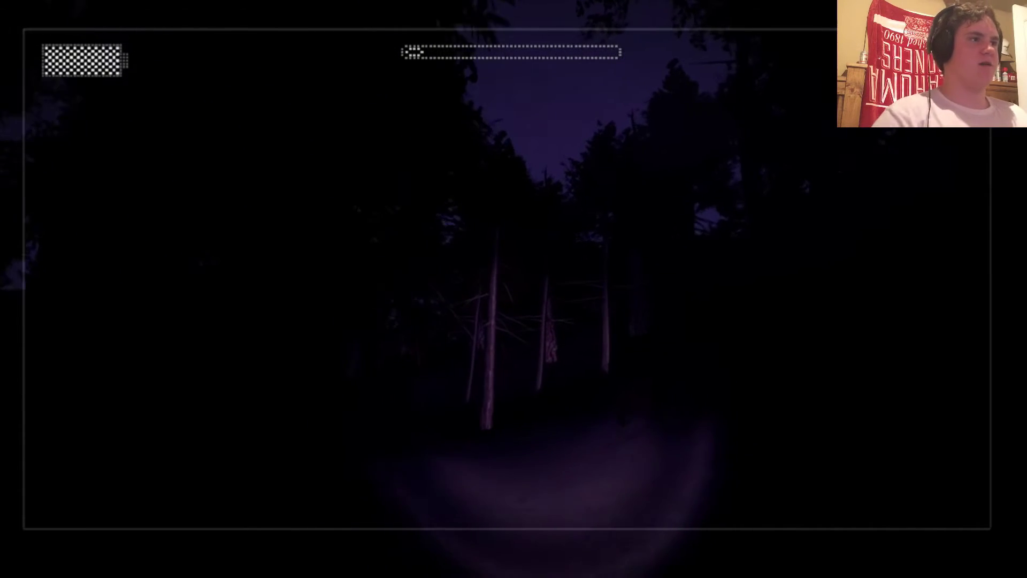
{"action": "key", "text": "w"}
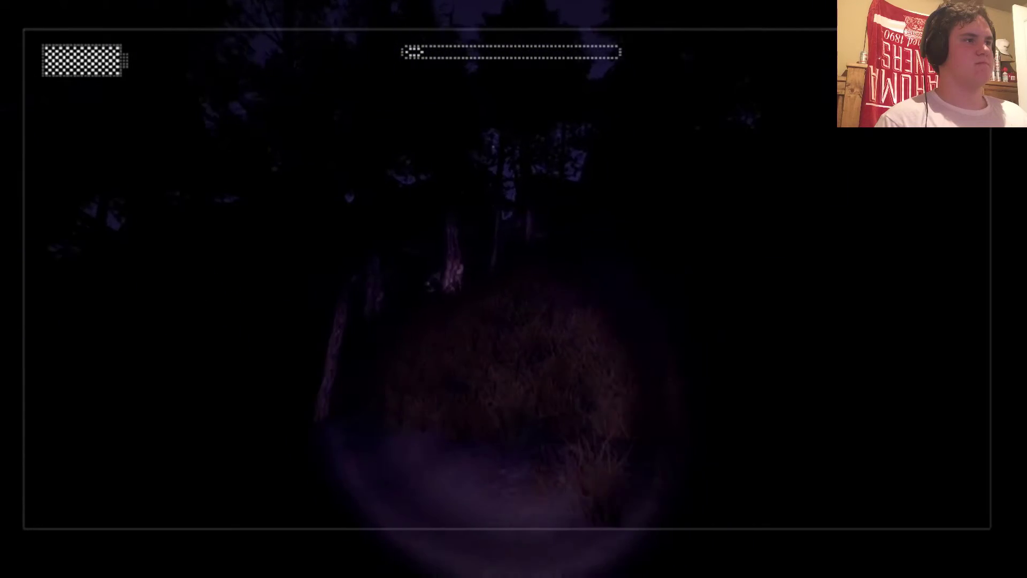
{"action": "key", "text": "w"}
- Walk to the base of the water tower, then turn away into the trees
{"action": "key", "text": "w"}
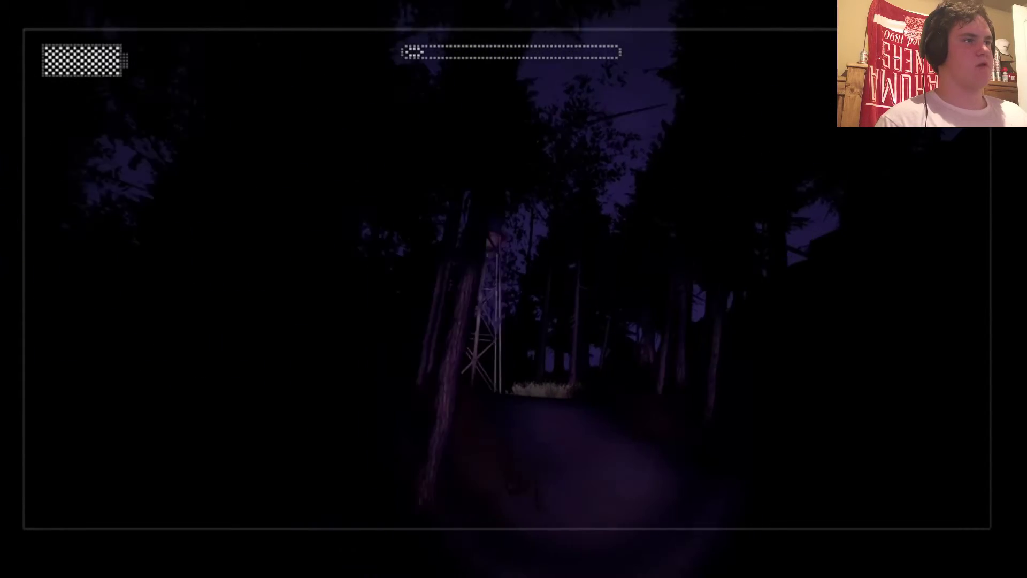
{"action": "key", "text": "w"}
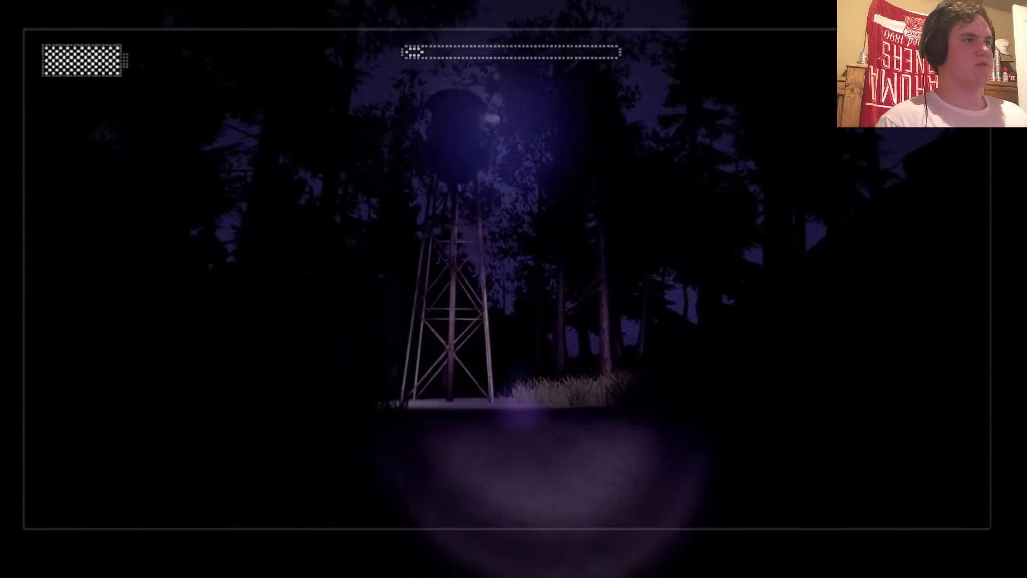
{"action": "key", "text": "w"}
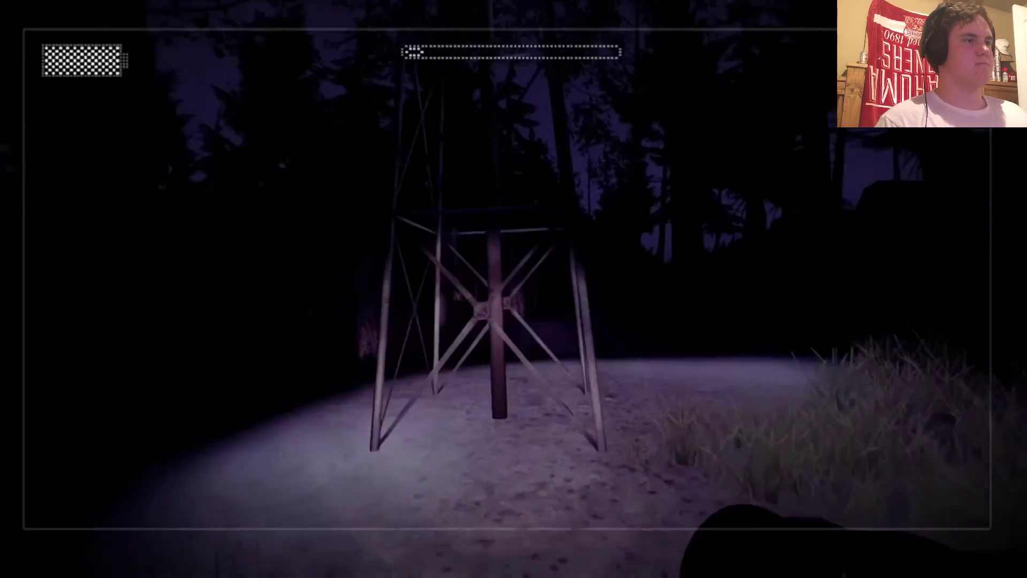
{"action": "key", "text": "w"}
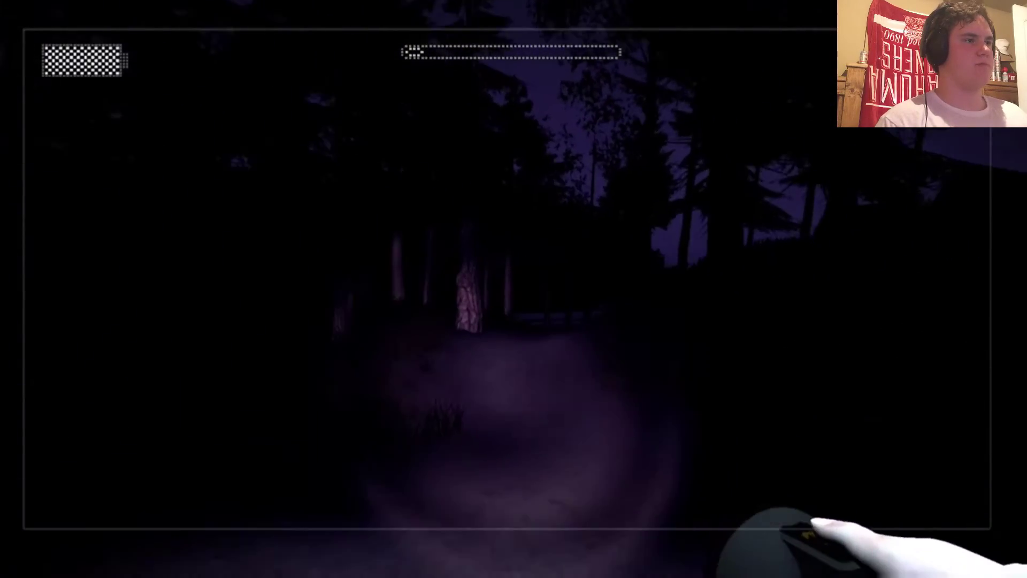
- Head through the trees toward the wooden fence by the lake
{"action": "key", "text": "w"}
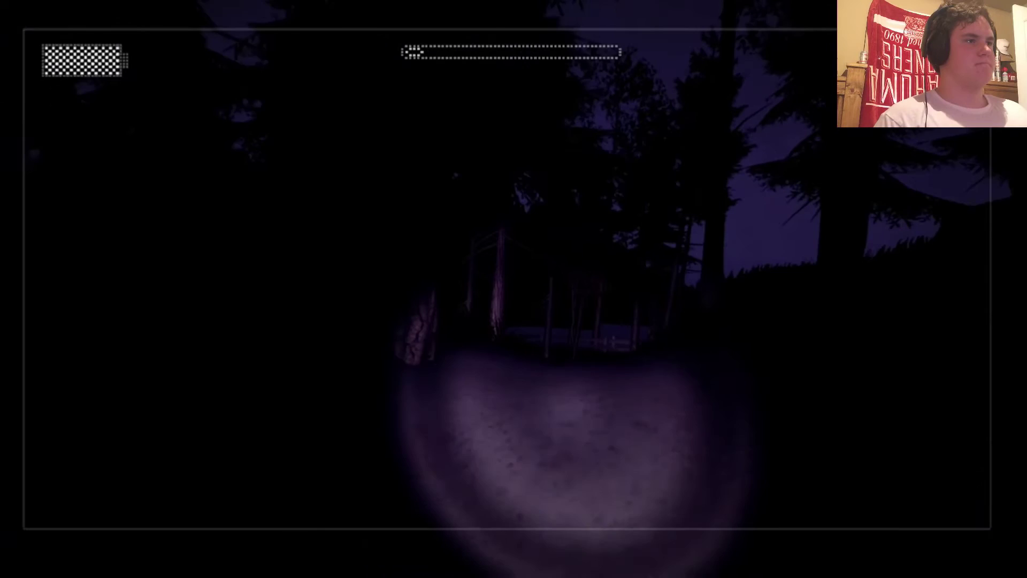
{"action": "key", "text": "w"}
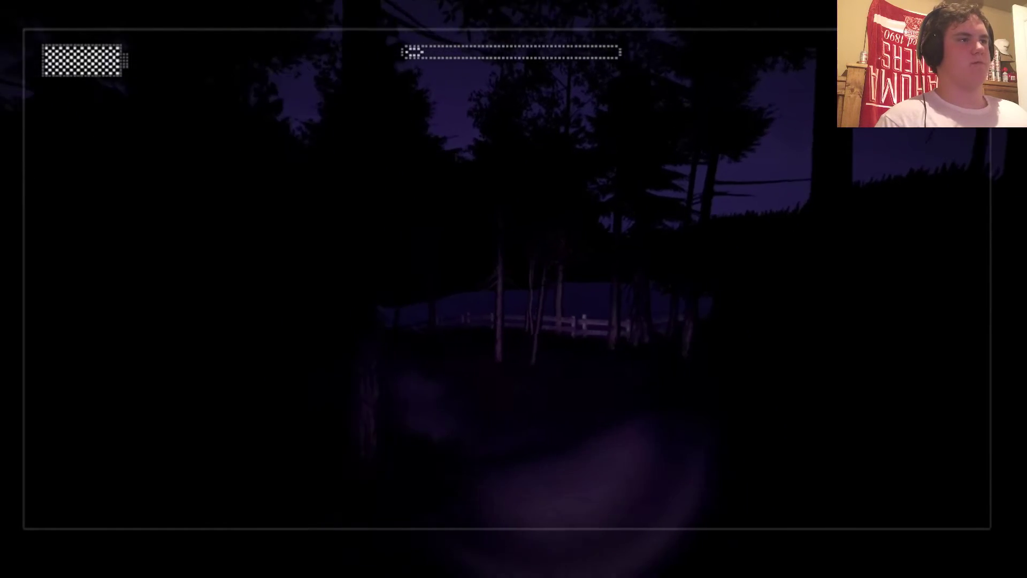
{"action": "key", "text": "w"}
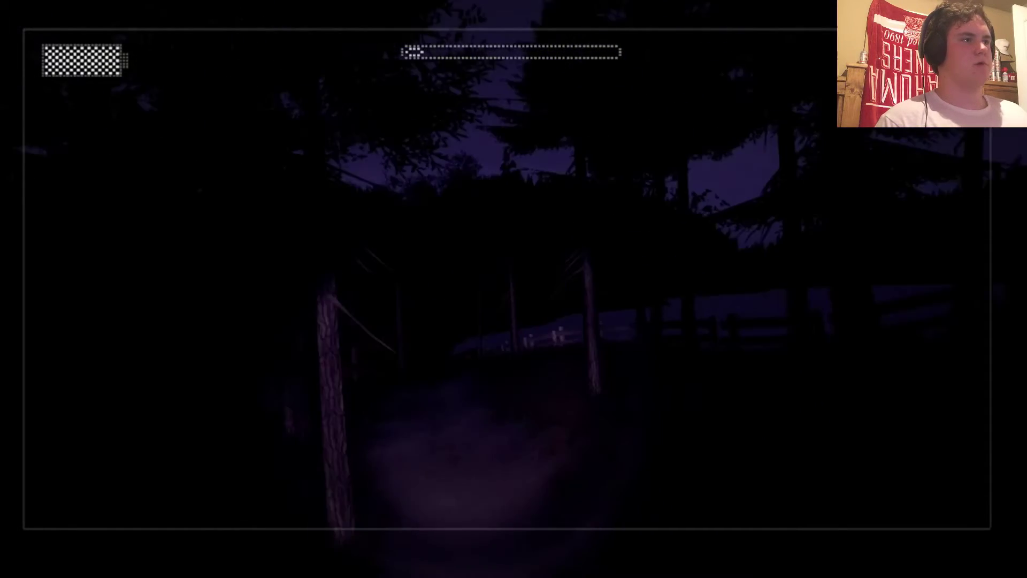
{"action": "key", "text": "w"}
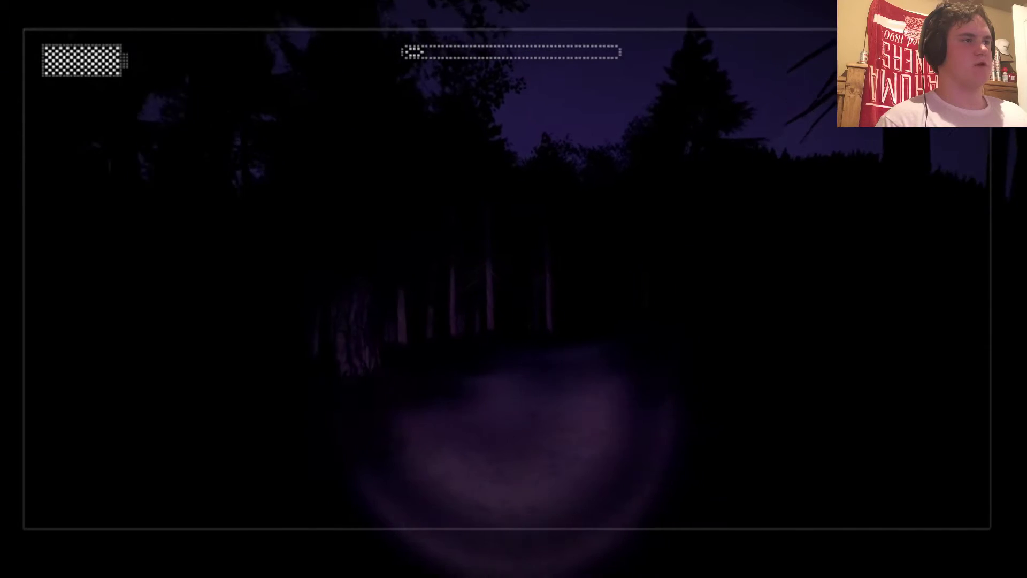
{"action": "key", "text": "w"}
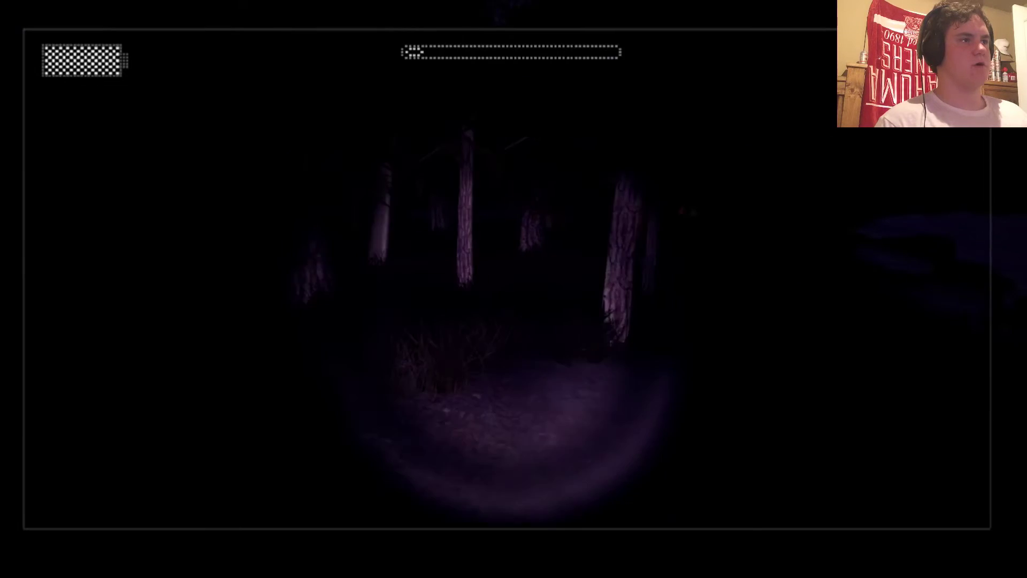
- Search onward through the forest toward the lakeside fence
{"action": "key", "text": "w"}
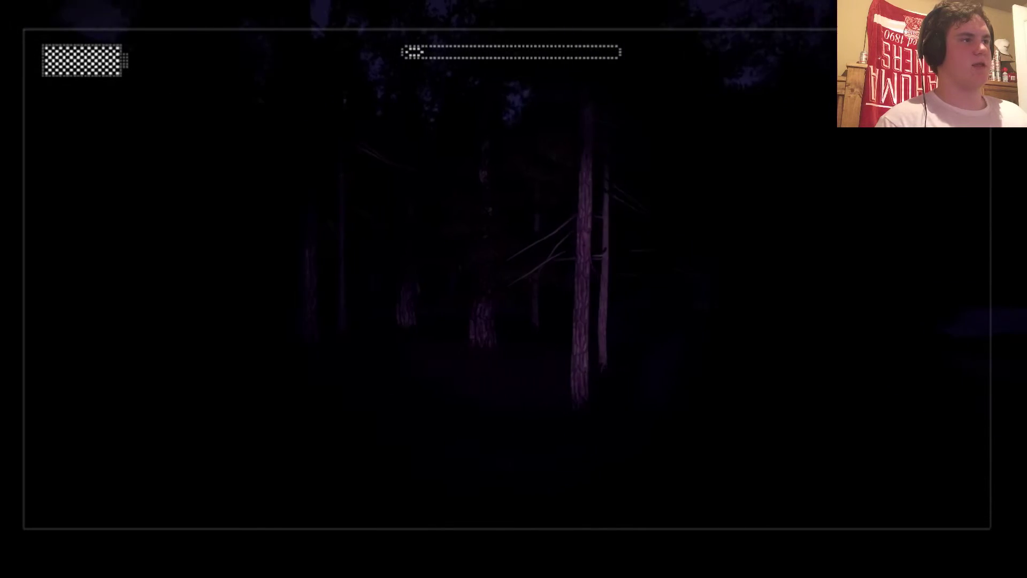
{"action": "key", "text": "w"}
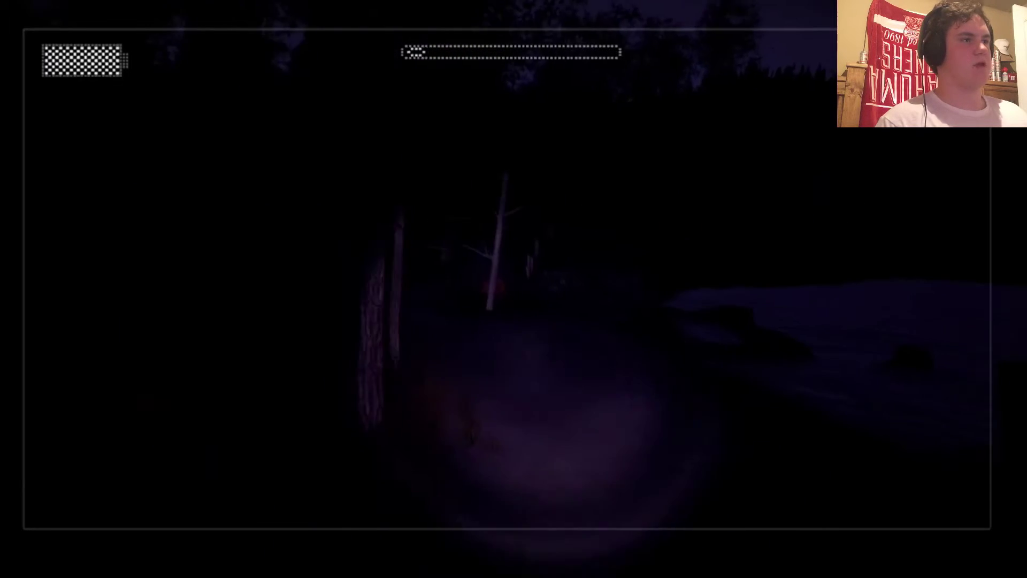
{"action": "key", "text": "w"}
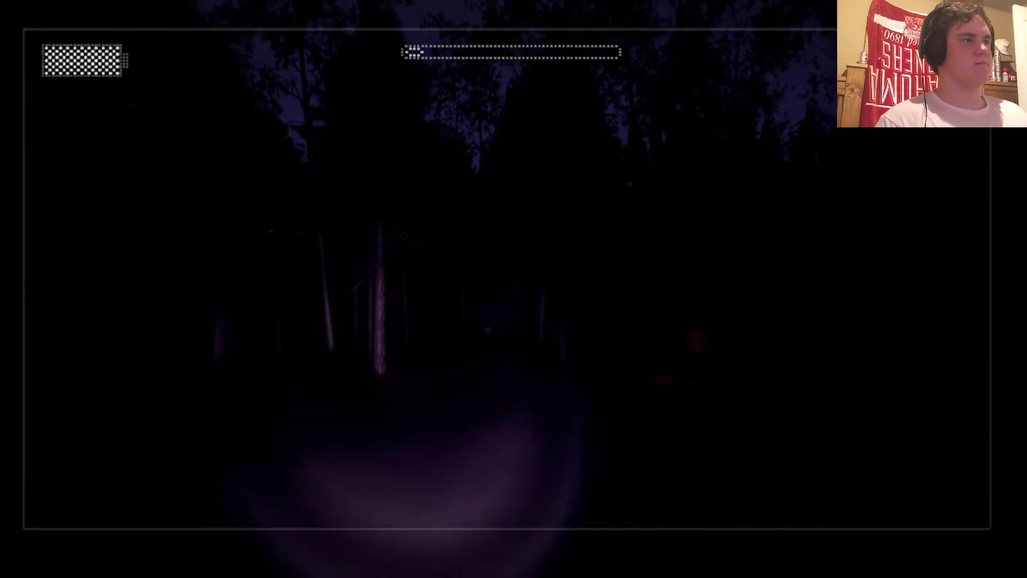
{"action": "key", "text": "w"}
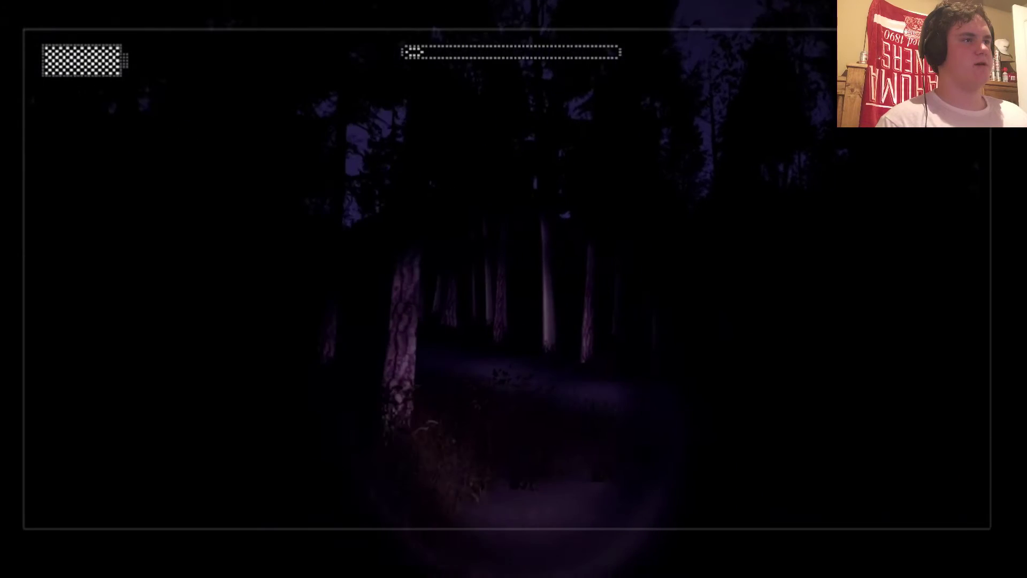
{"action": "key", "text": "w"}
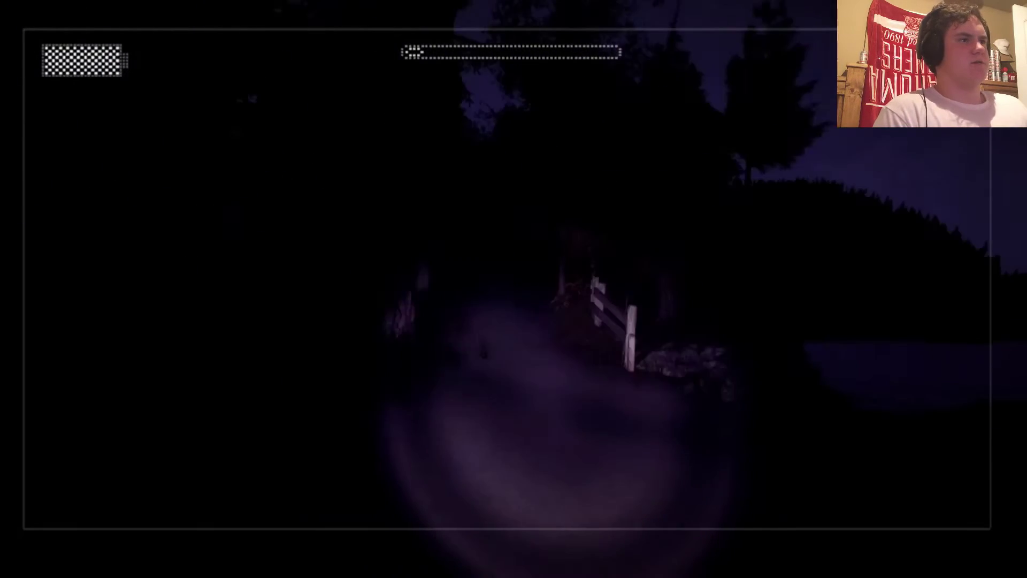
- Follow the forest path away from the lake to the building where the Slender figure stands
{"action": "key", "text": "w"}
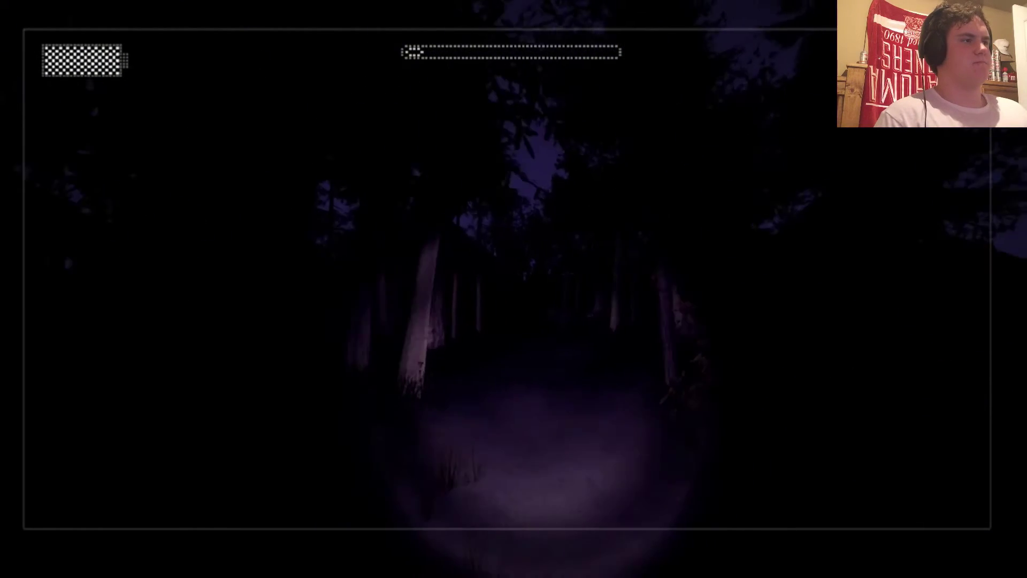
{"action": "key", "text": "w"}
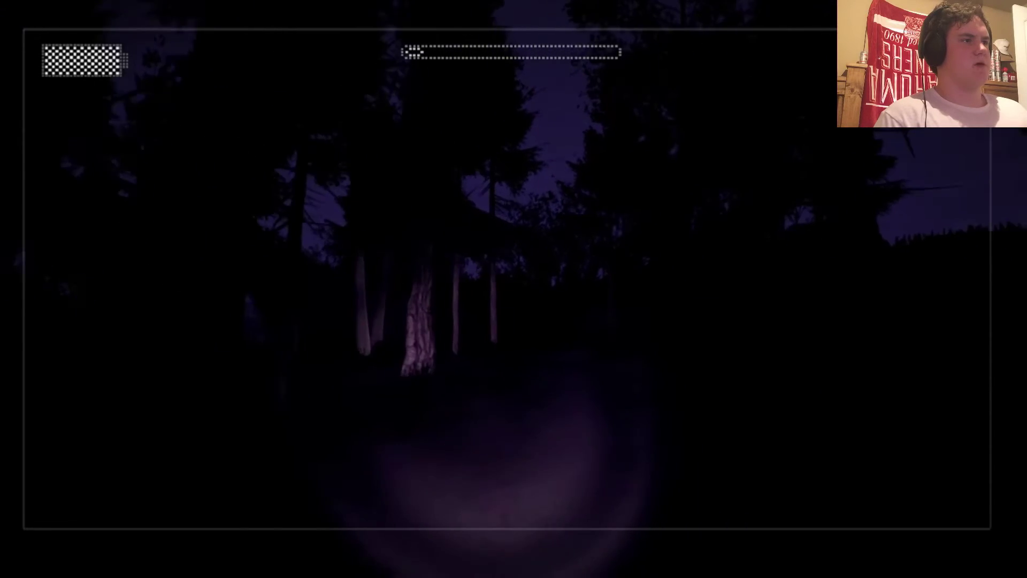
{"action": "key", "text": "w"}
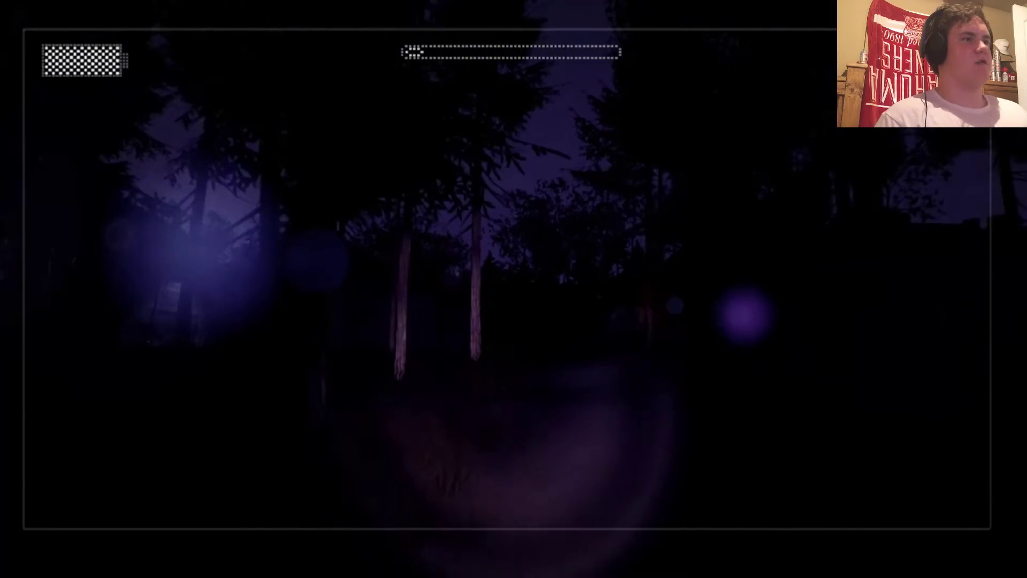
{"action": "key", "text": "w"}
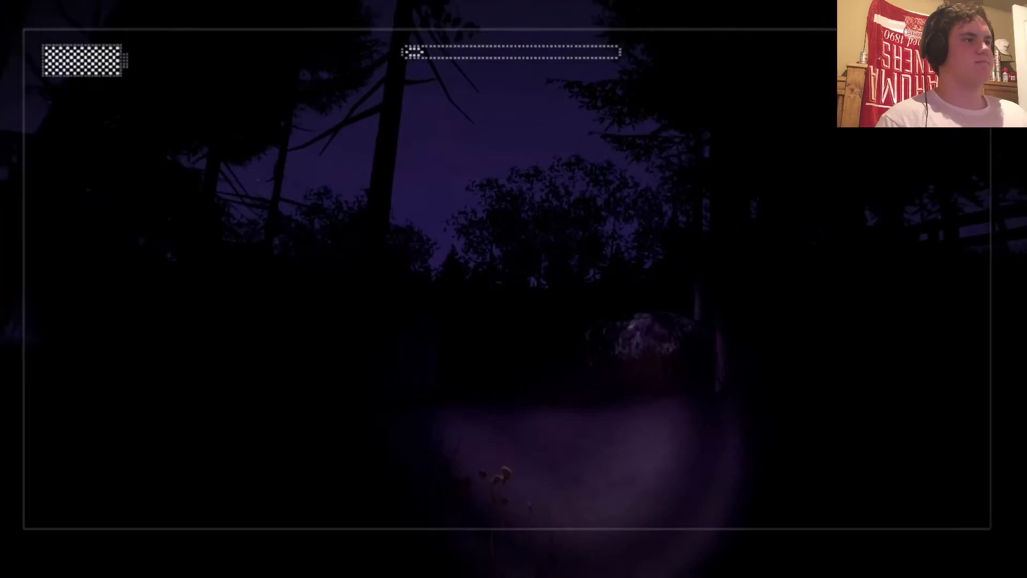
{"action": "key", "text": "w"}
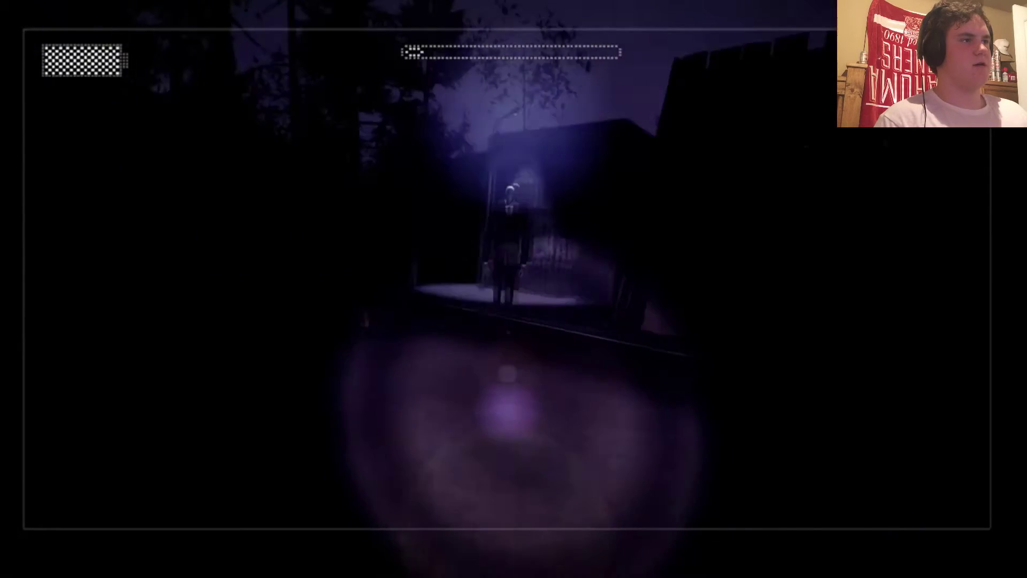
- Turn away from the Slender figure and walk past the building to the wooden post
{"action": "key", "text": "w"}
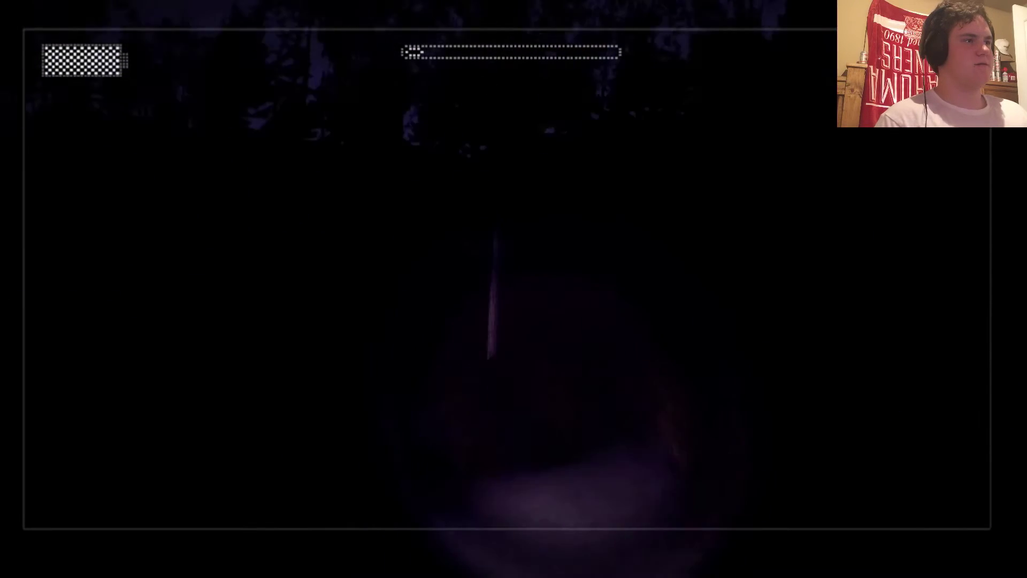
{"action": "key", "text": "w"}
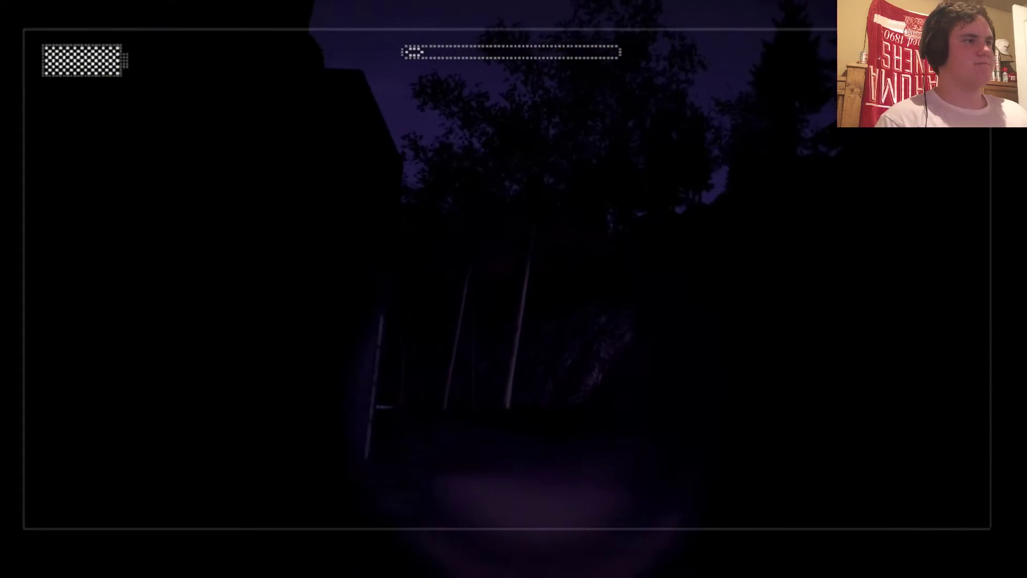
{"action": "key", "text": "w"}
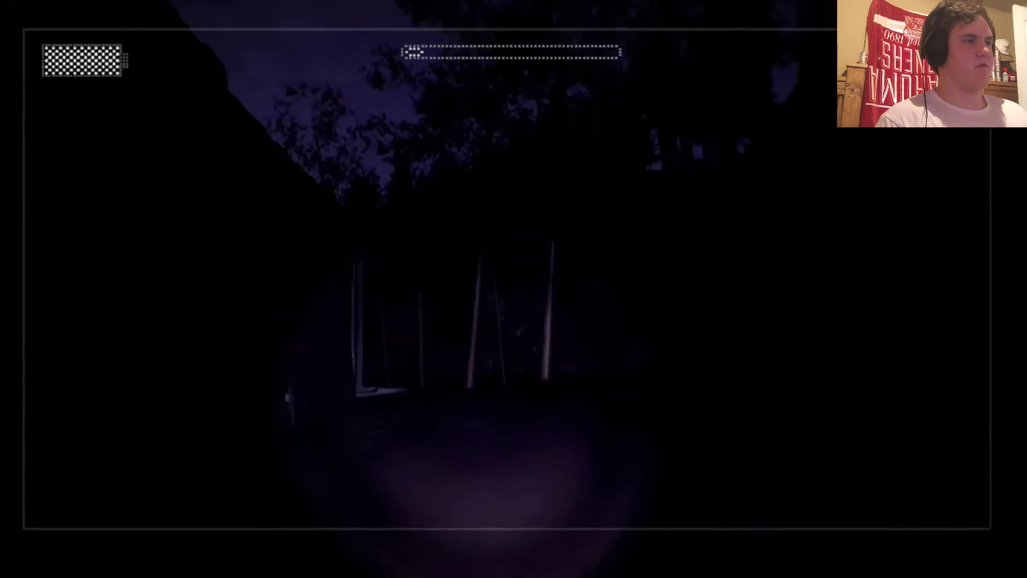
{"action": "key", "text": "w"}
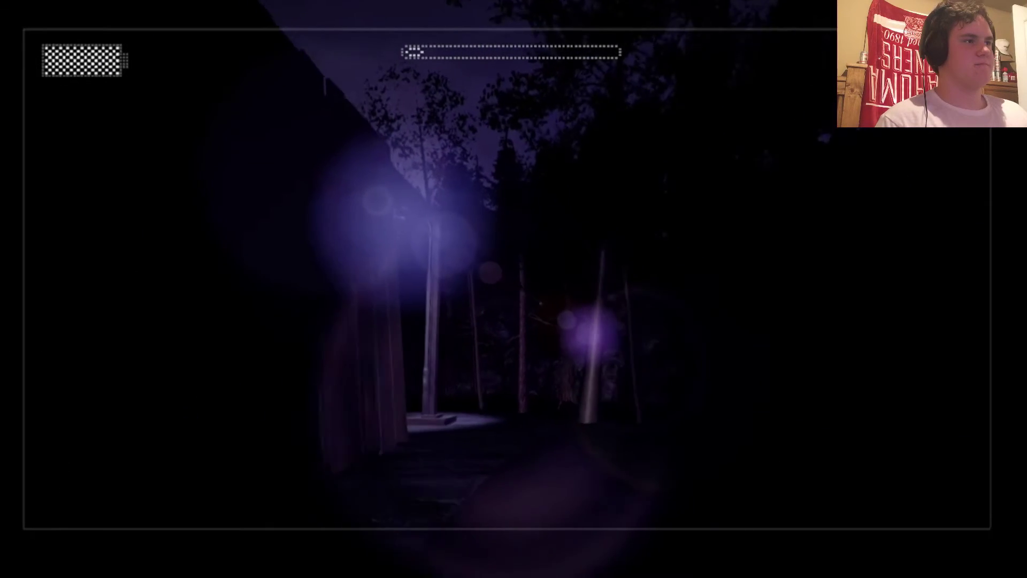
{"action": "key", "text": "w"}
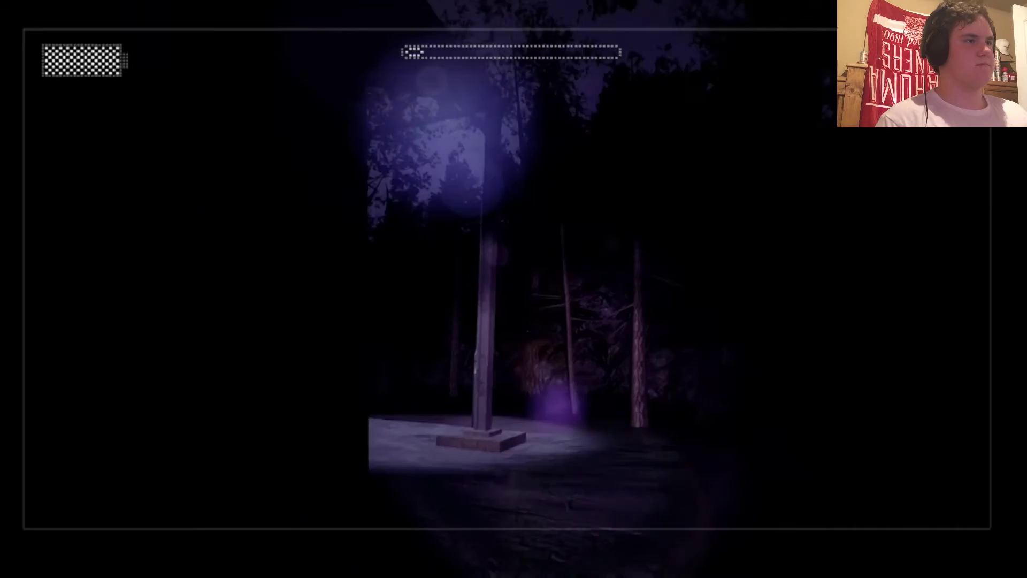
{"action": "key", "text": "w"}
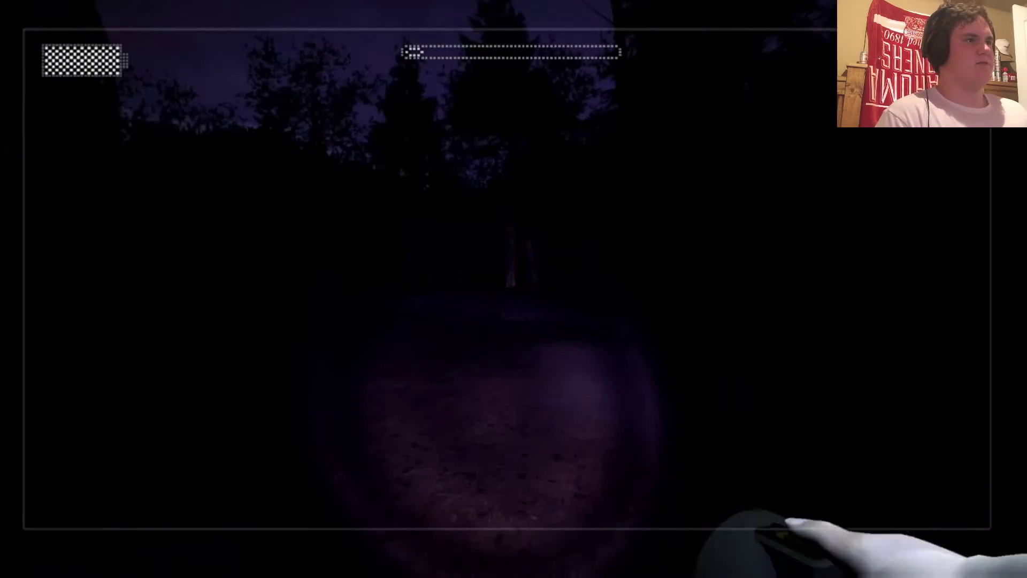
- Move away from the Slender figure past the stone pillar into the trees
{"action": "key", "text": "w"}
{"action": "key", "text": "w"}
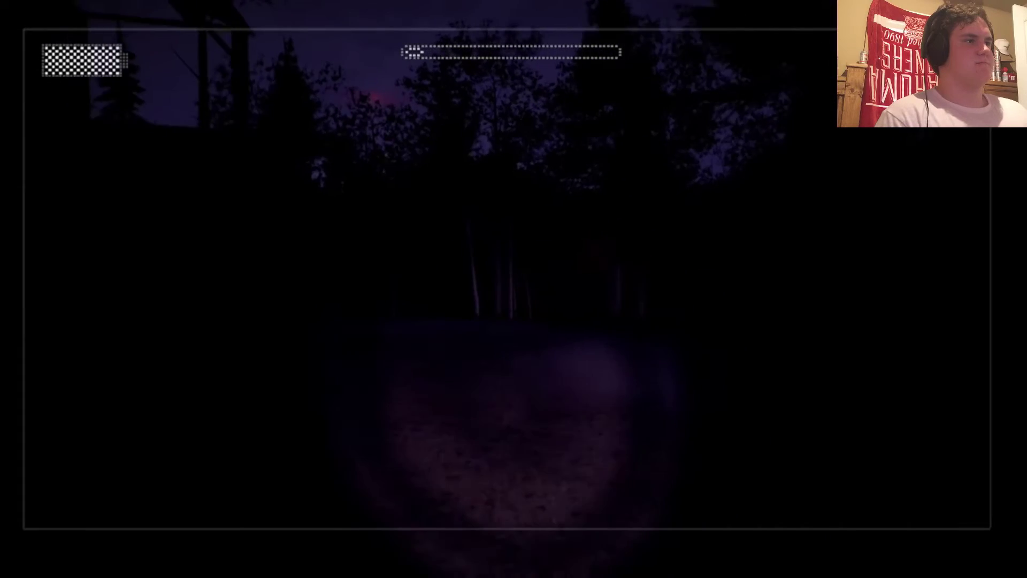
{"action": "key", "text": "w"}
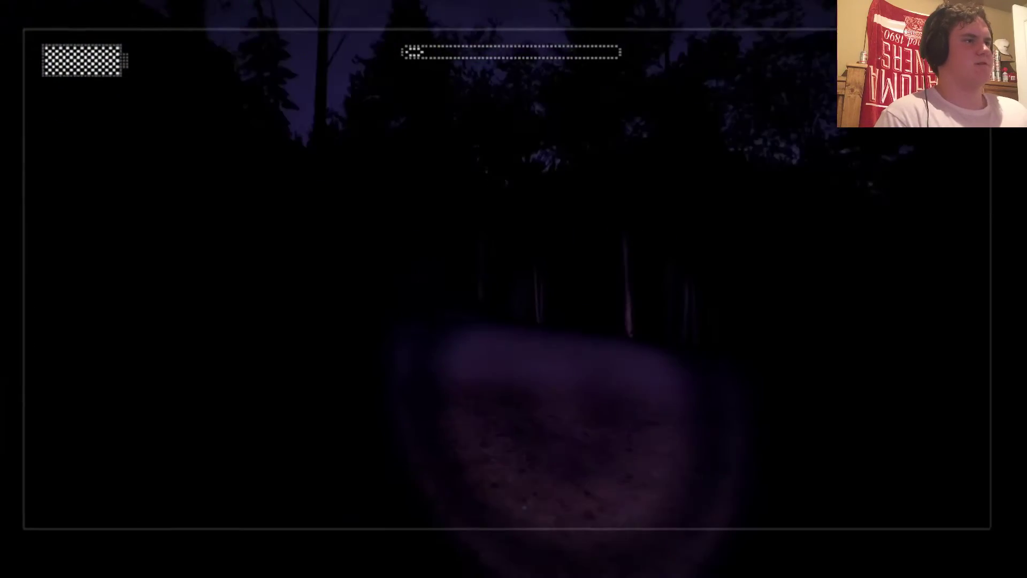
{"action": "key", "text": "w"}
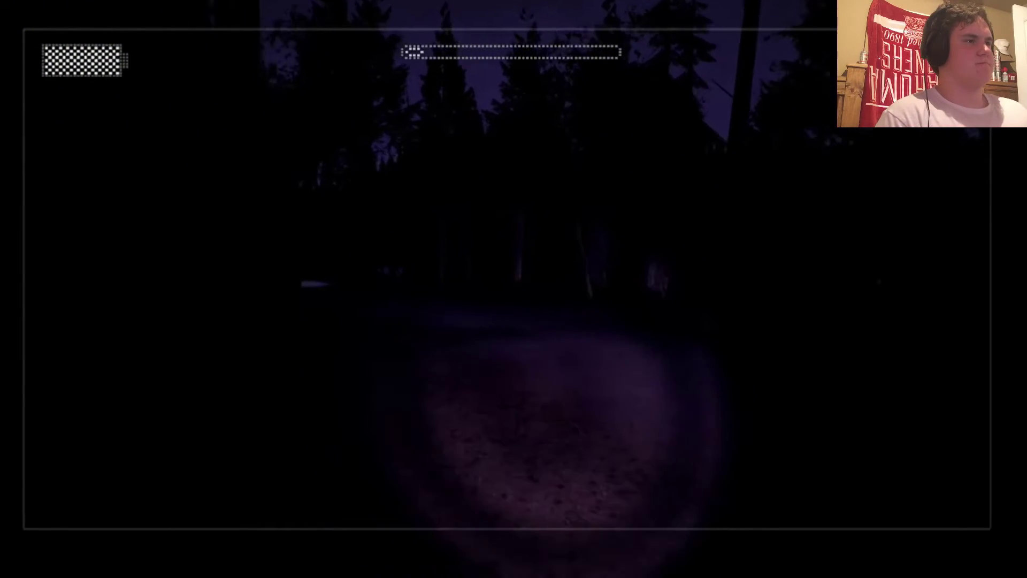
{"action": "key", "text": "w"}
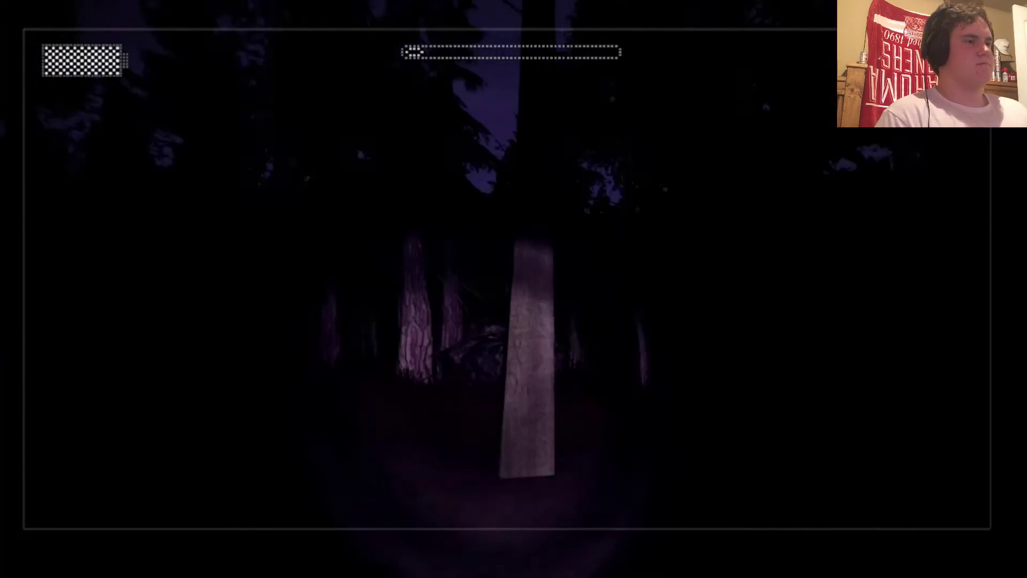
{"action": "key", "text": "w"}
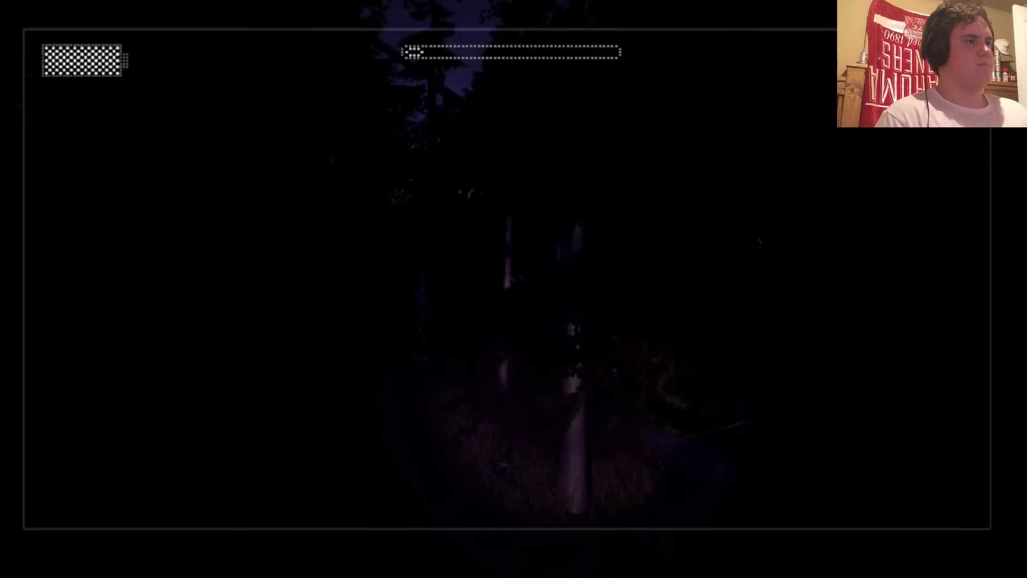
- Follow the dark path toward the flashlight-lit trees ahead
{"action": "key", "text": "w"}
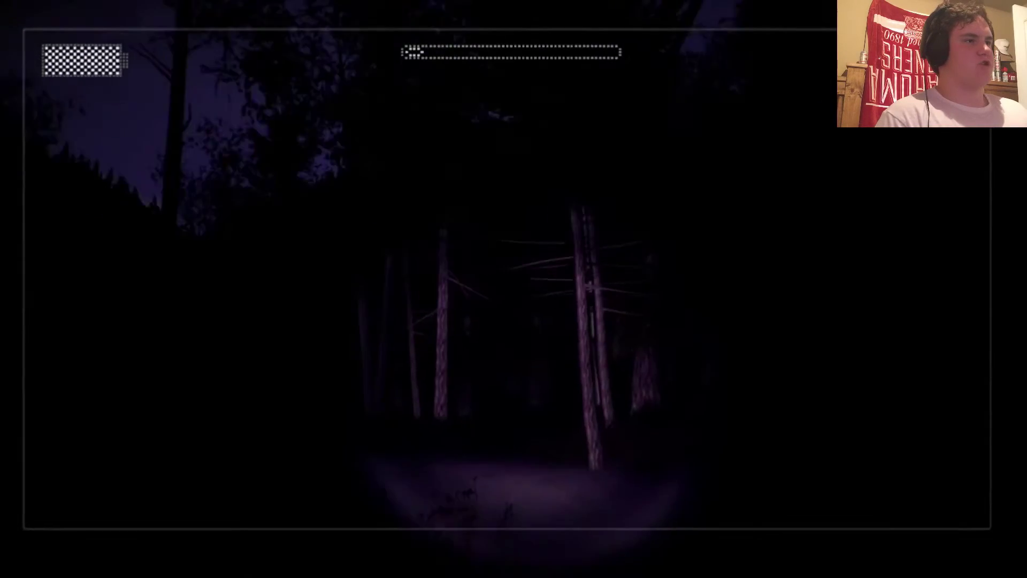
{"action": "key", "text": "w"}
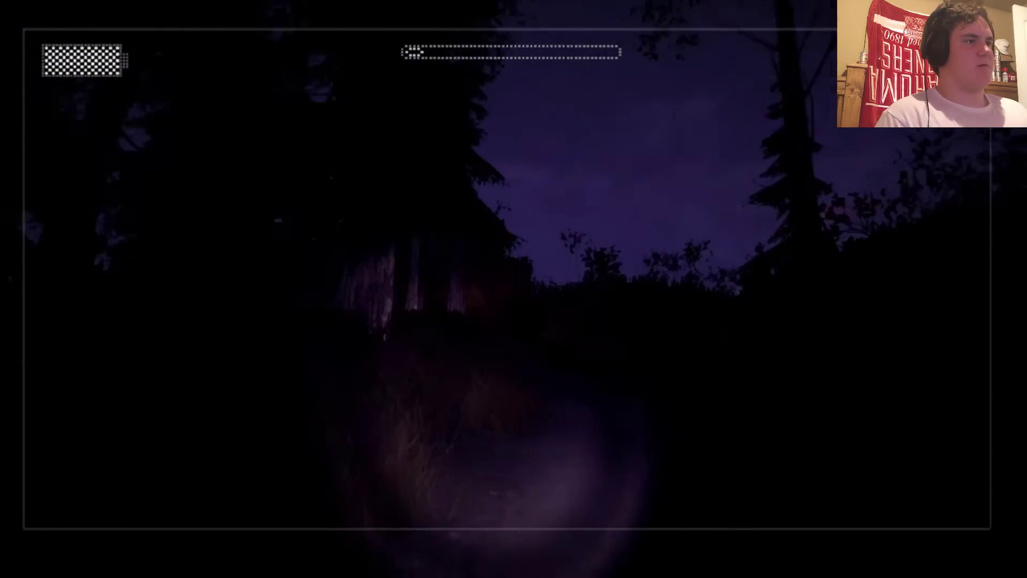
{"action": "key", "text": "w"}
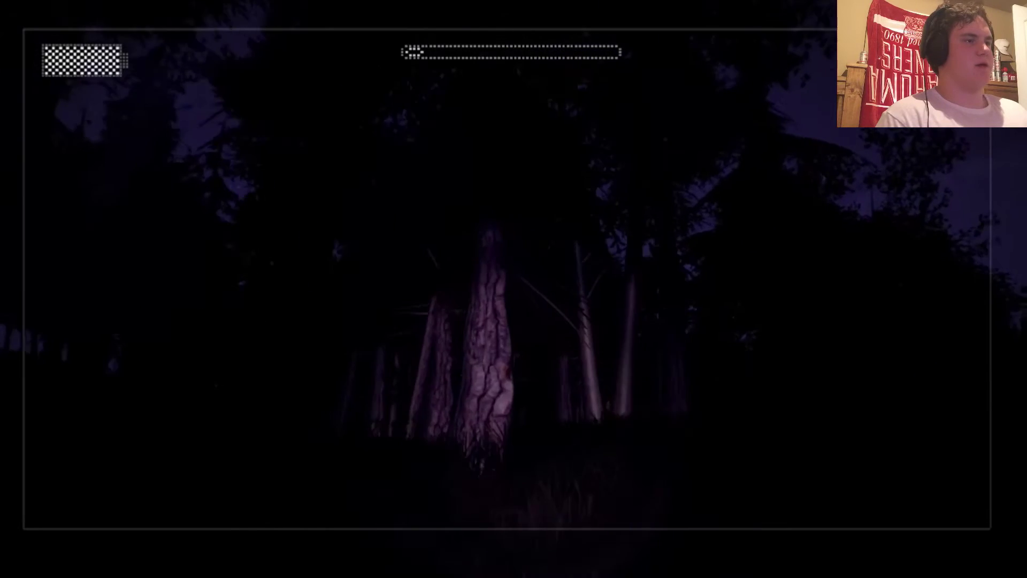
{"action": "key", "text": "w"}
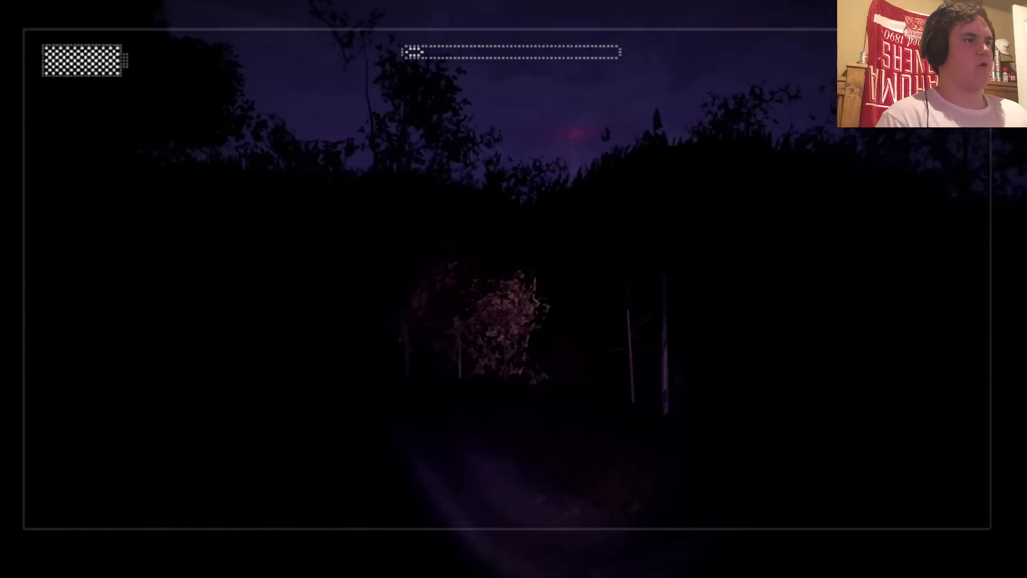
{"action": "key", "text": "w"}
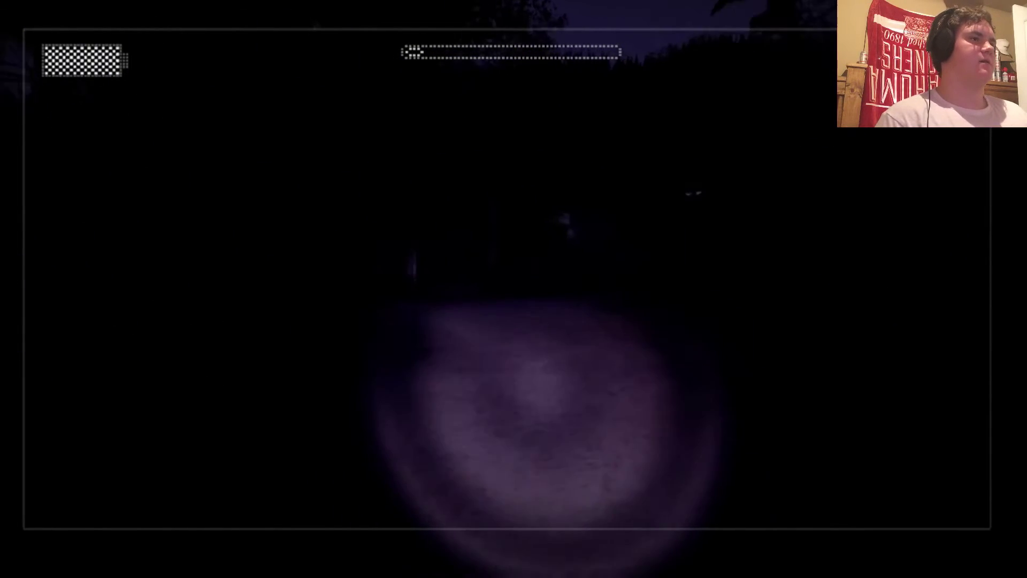
{"action": "key", "text": "w"}
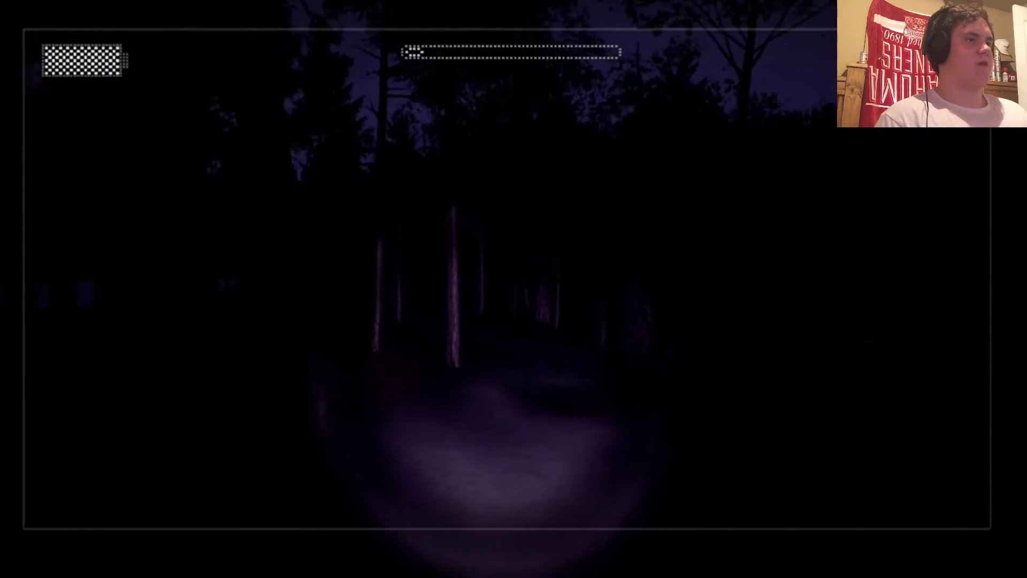
- Walk deeper into the woods until the page pinned to the tent is in view
{"action": "key", "text": "w"}
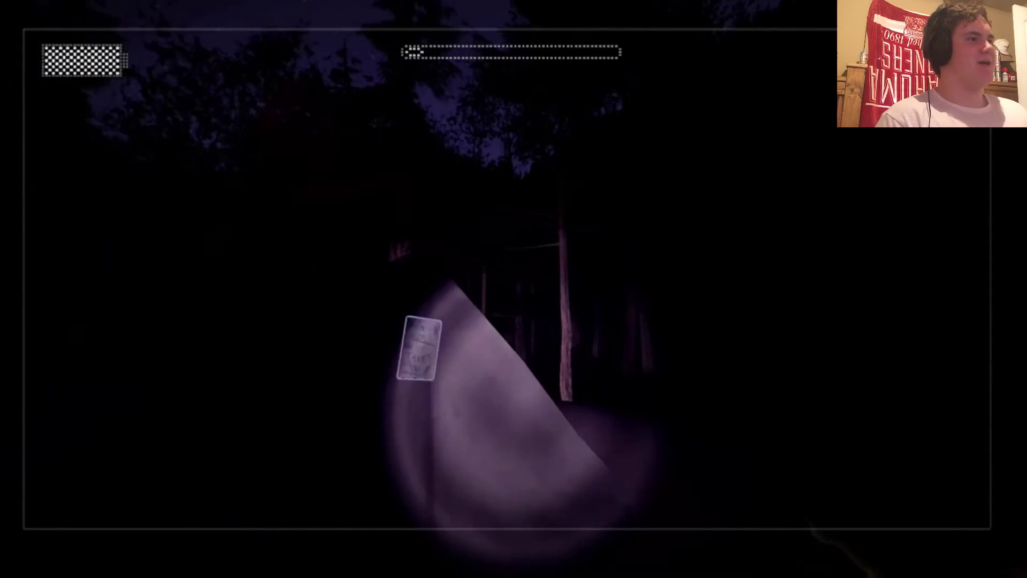
- Collect the page pinned to the tent, reaching 8 of 8 pages
{"action": "left_click", "coordinate": [514, 288]}
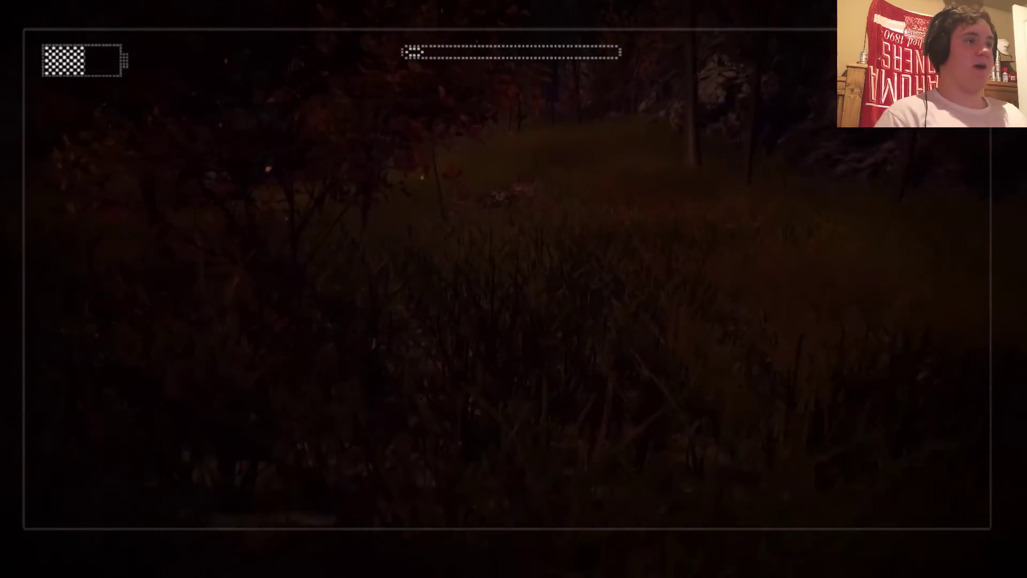
- Walk past the shed and push through the bushes into open grass
{"action": "key", "text": "w"}
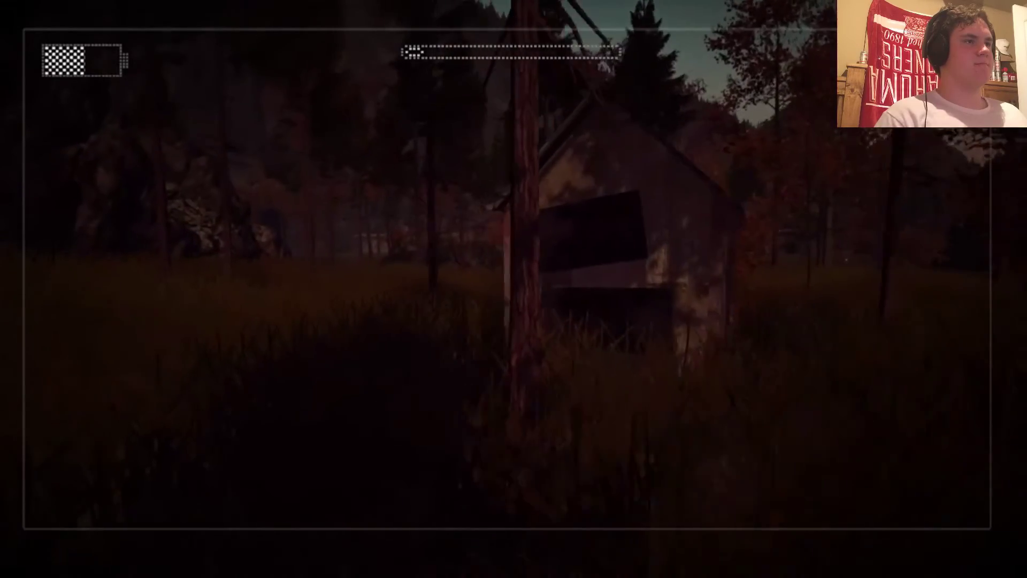
{"action": "key", "text": "w"}
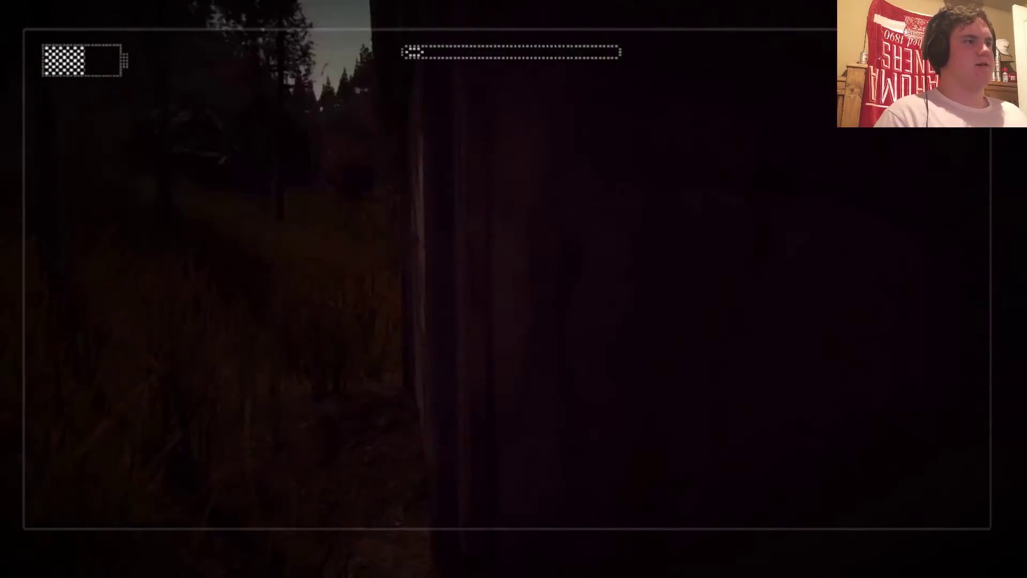
{"action": "key", "text": "w"}
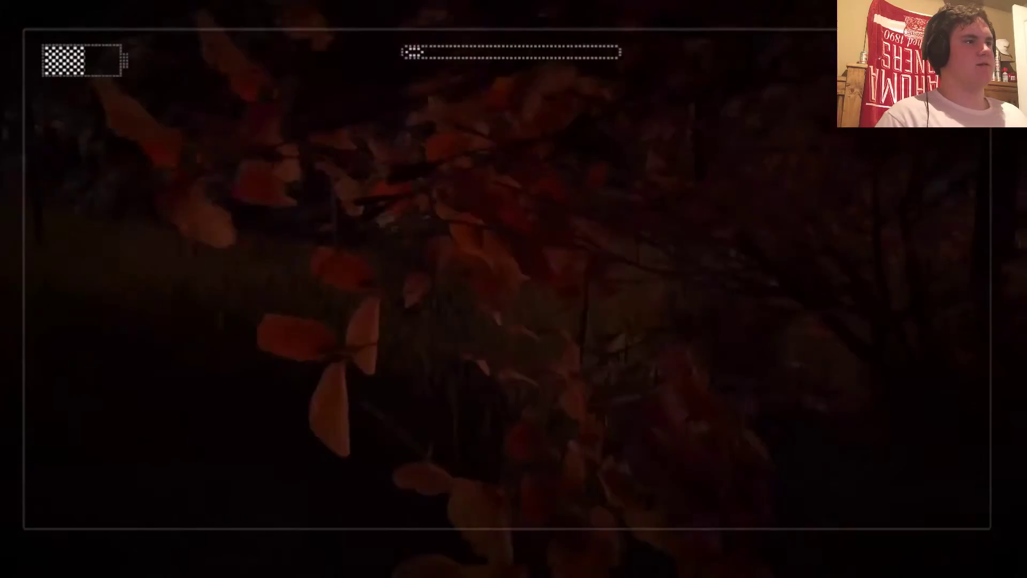
- Cross the tall grass field into the mine yard with the pipes and posts
{"action": "key", "text": "w"}
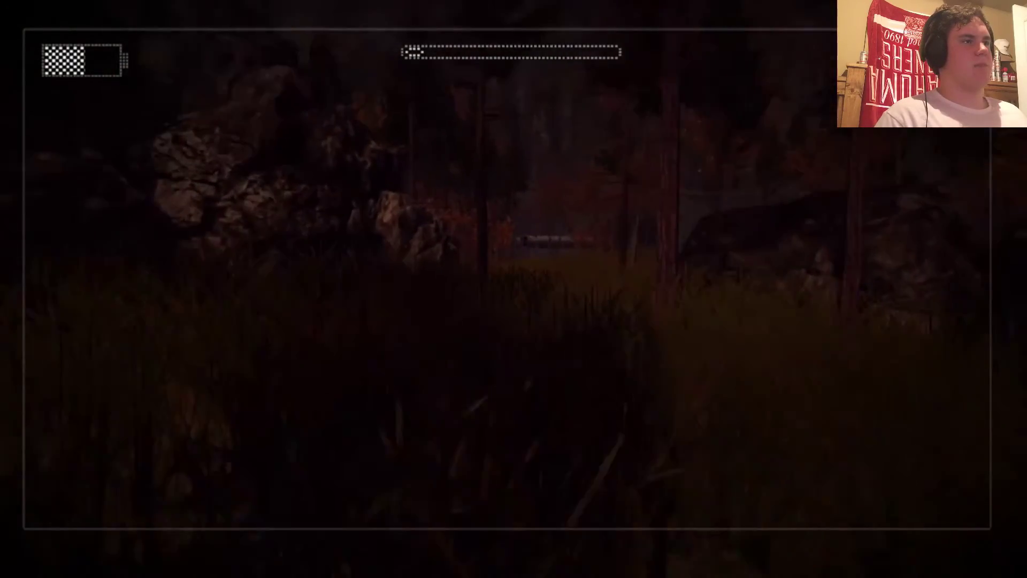
{"action": "key", "text": "w"}
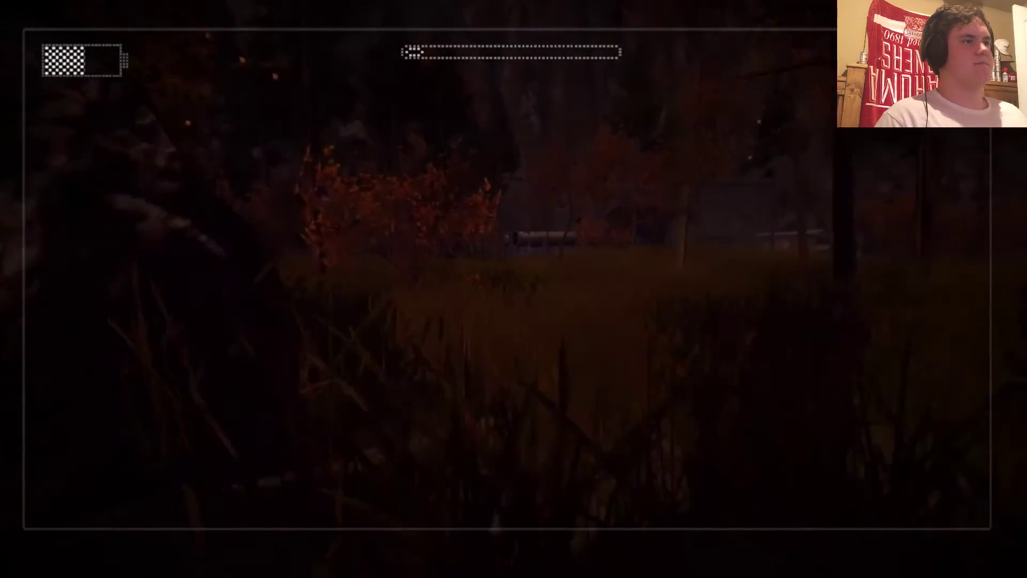
{"action": "key", "text": "w"}
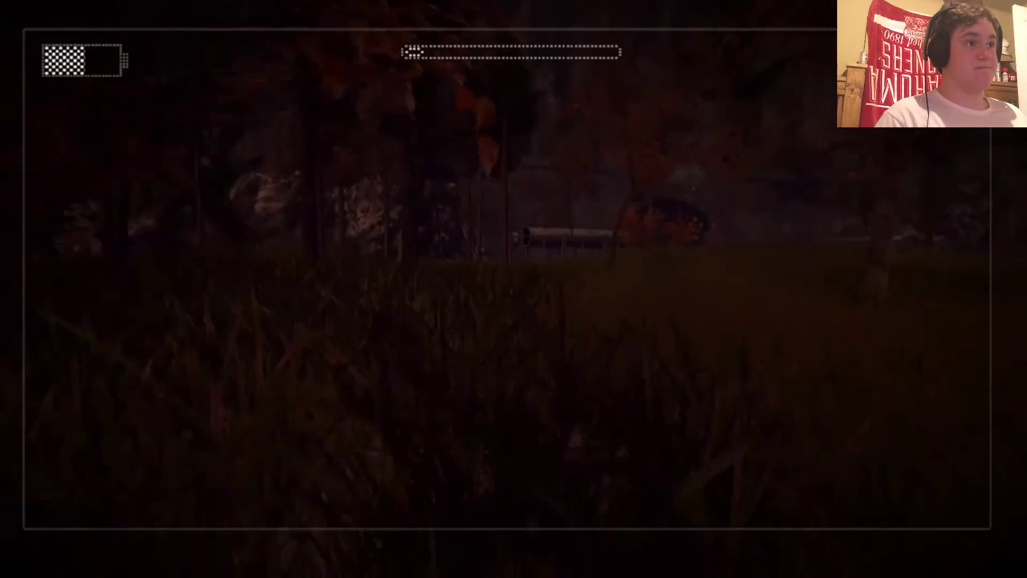
{"action": "key", "text": "w"}
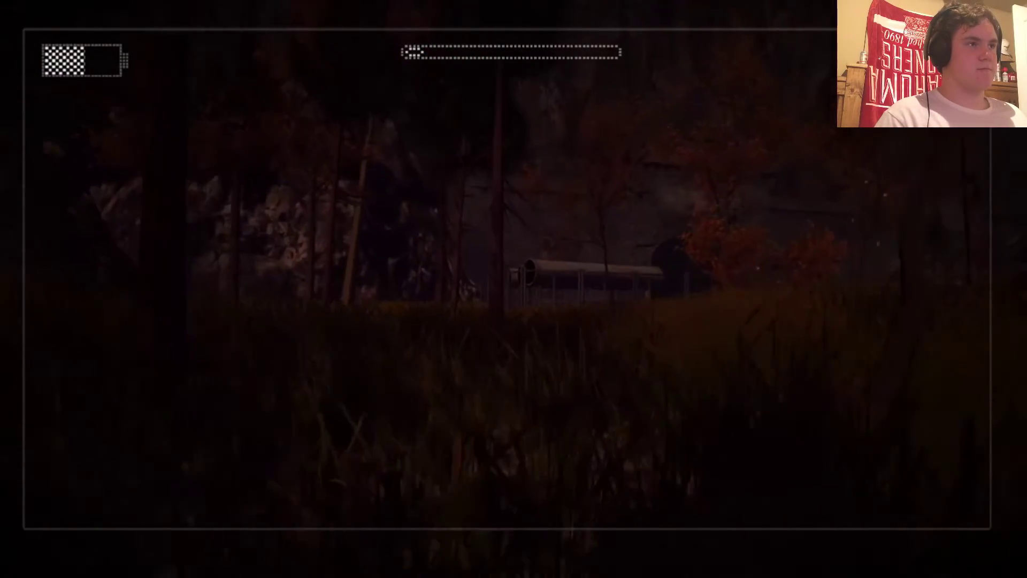
{"action": "key", "text": "w"}
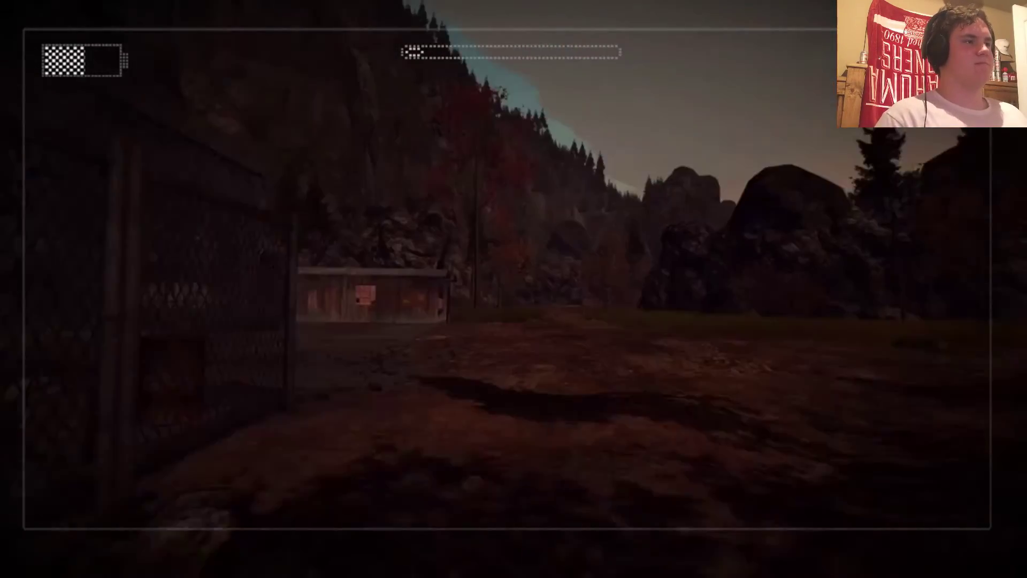
{"action": "key", "text": "w"}
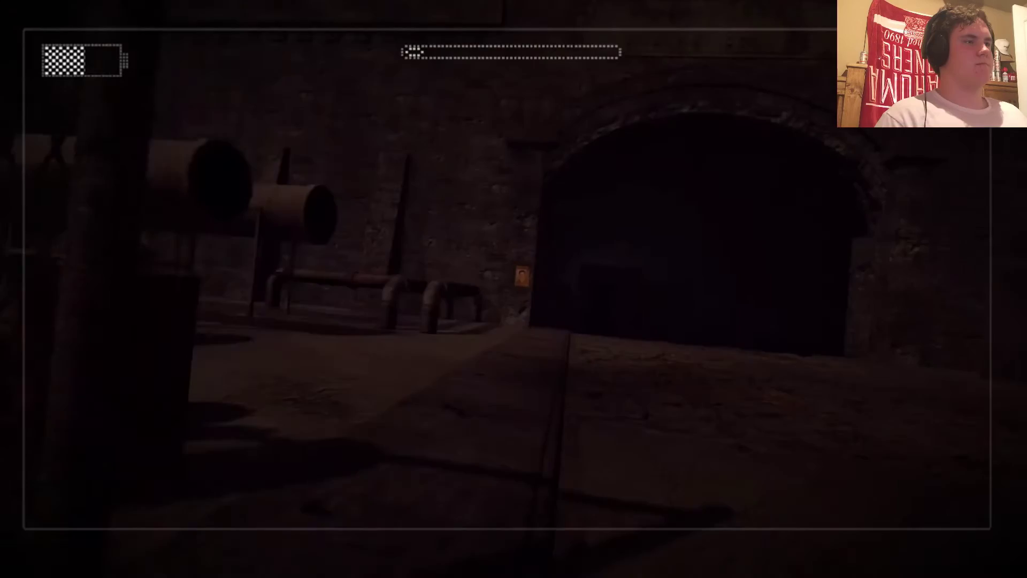
{"action": "key", "text": "w"}
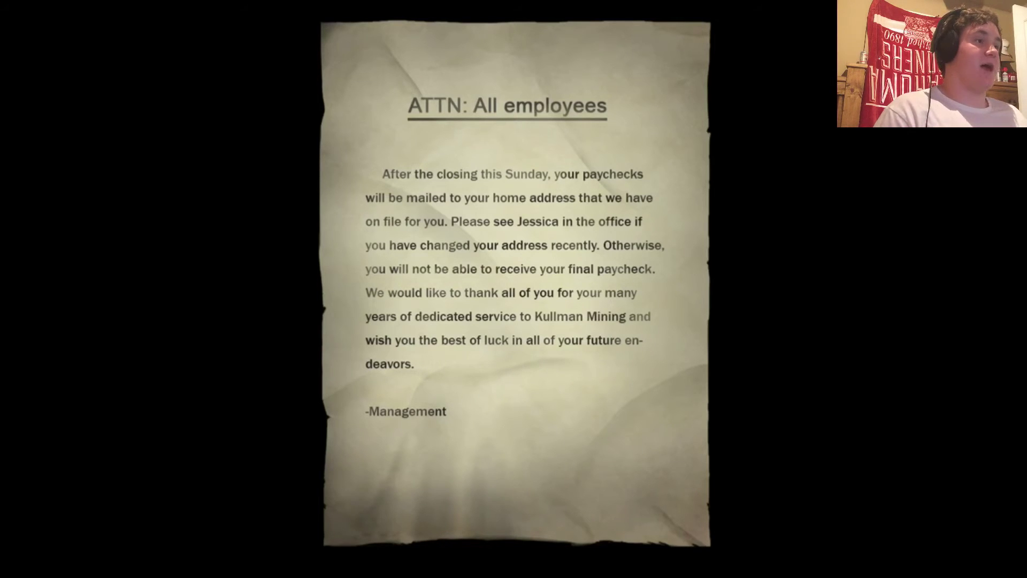
- Close the employees notice, then read note 6 and save it to the scrapbook
{"action": "left_click", "coordinate": [514, 290]}
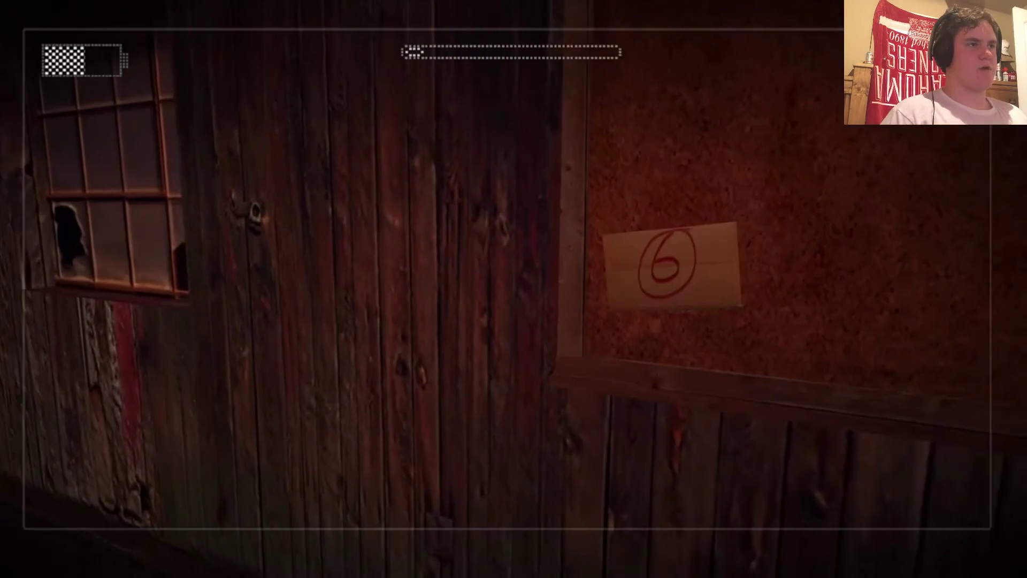
{"action": "left_click", "coordinate": [619, 275]}
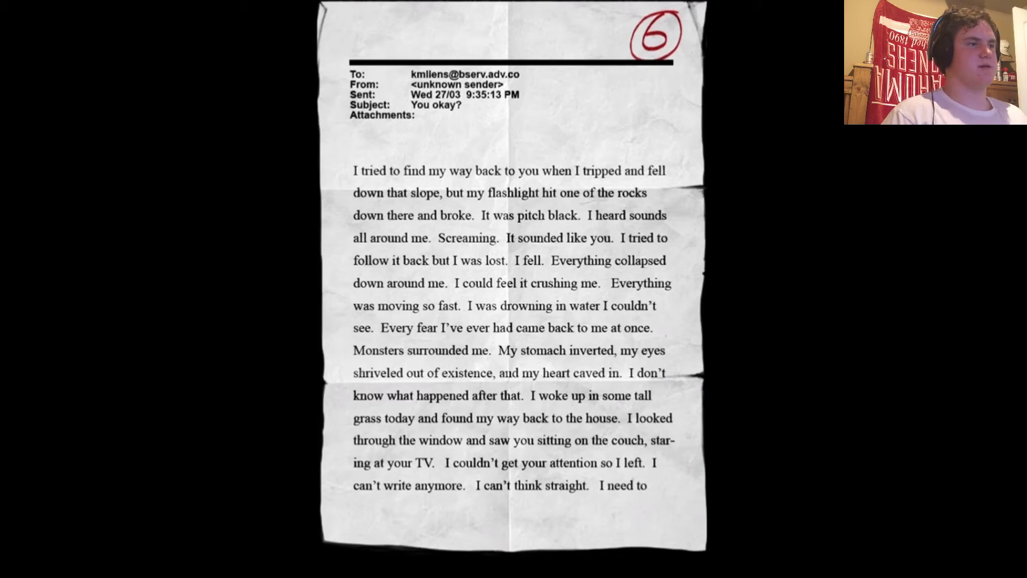
{"action": "key", "text": "e"}
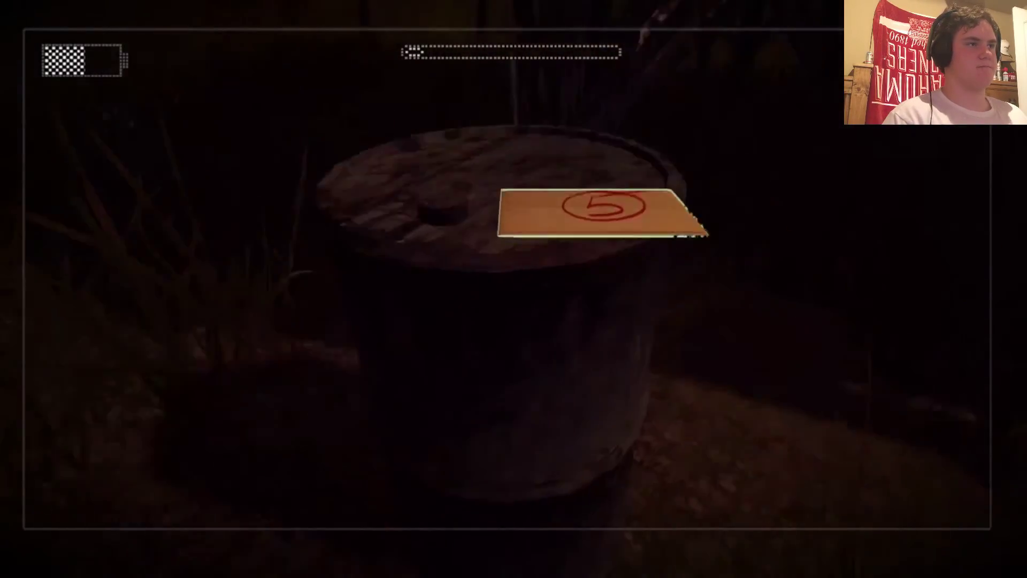
- Read page 5 on the barrel and close it so it is saved to the scrapbook
{"action": "left_click", "coordinate": [514, 289]}
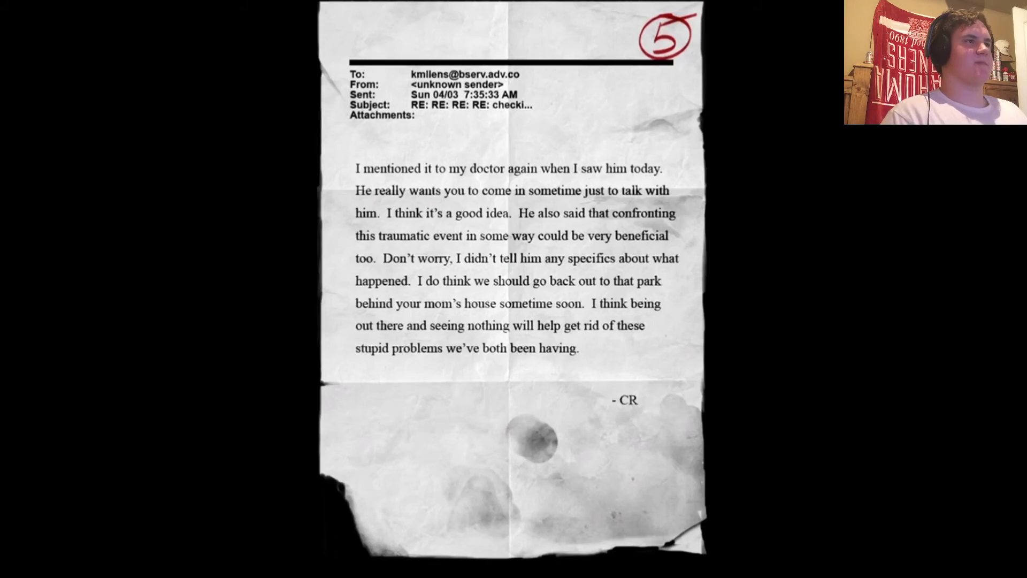
{"action": "left_click", "coordinate": [514, 289]}
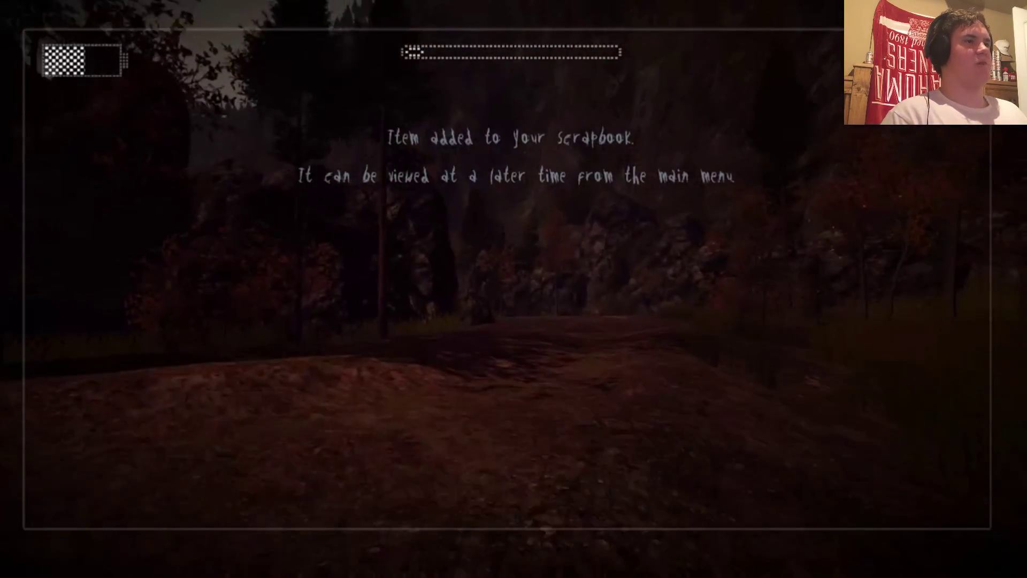
- Walk along the dirt path toward the trees and cliffs by the mine
{"action": "key", "text": "w"}
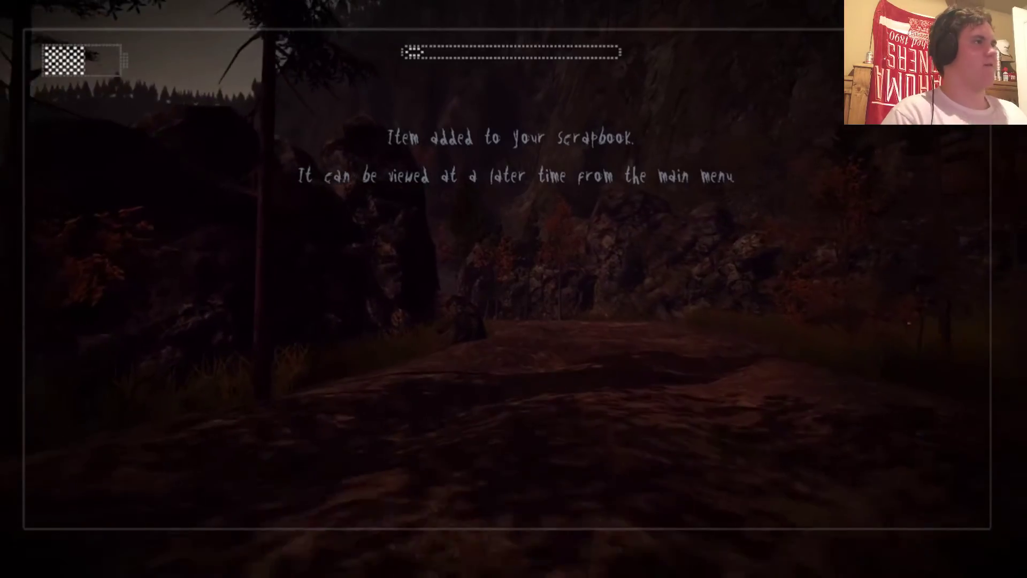
{"action": "key", "text": "w"}
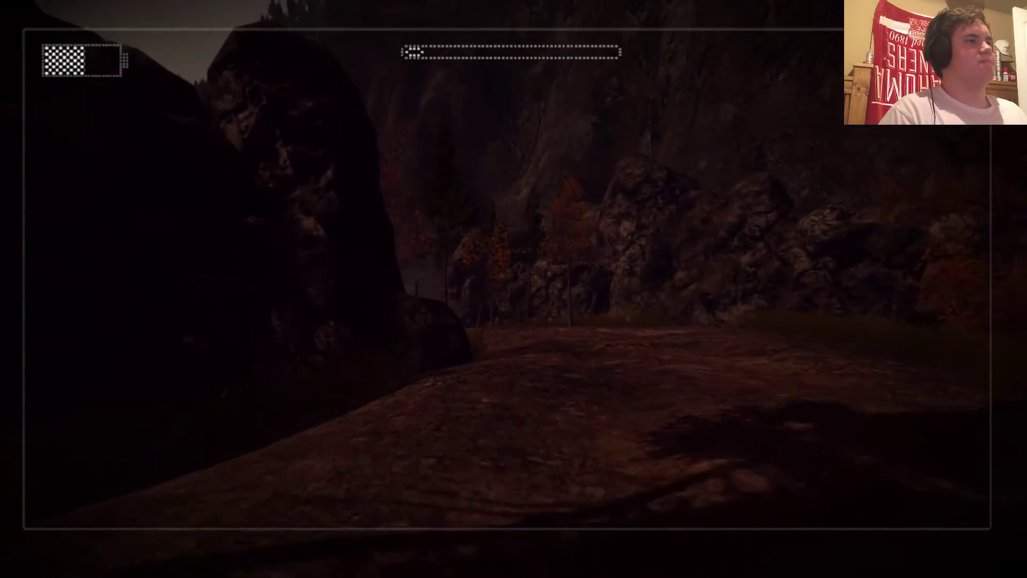
{"action": "key", "text": "w"}
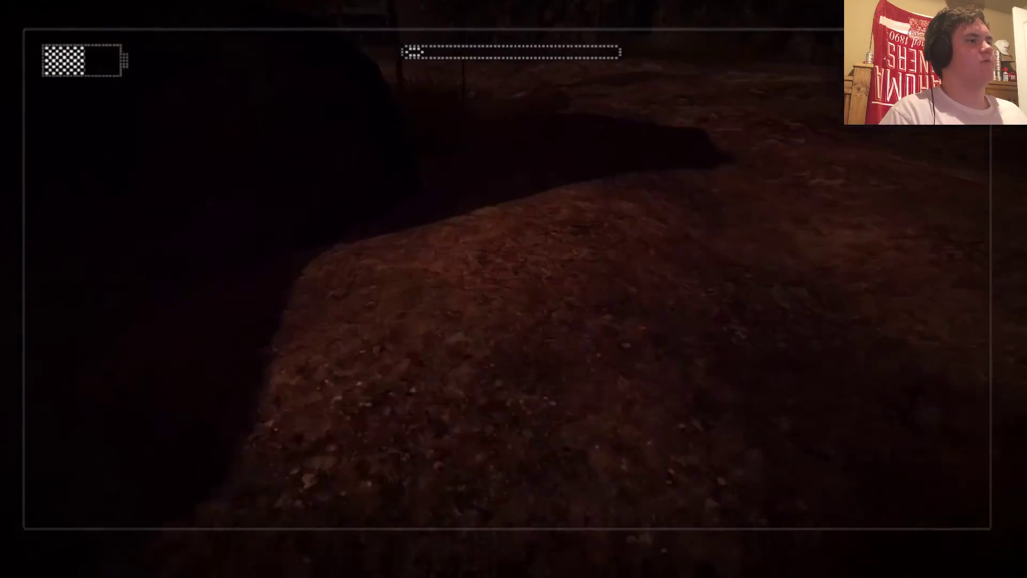
{"action": "key", "text": "w"}
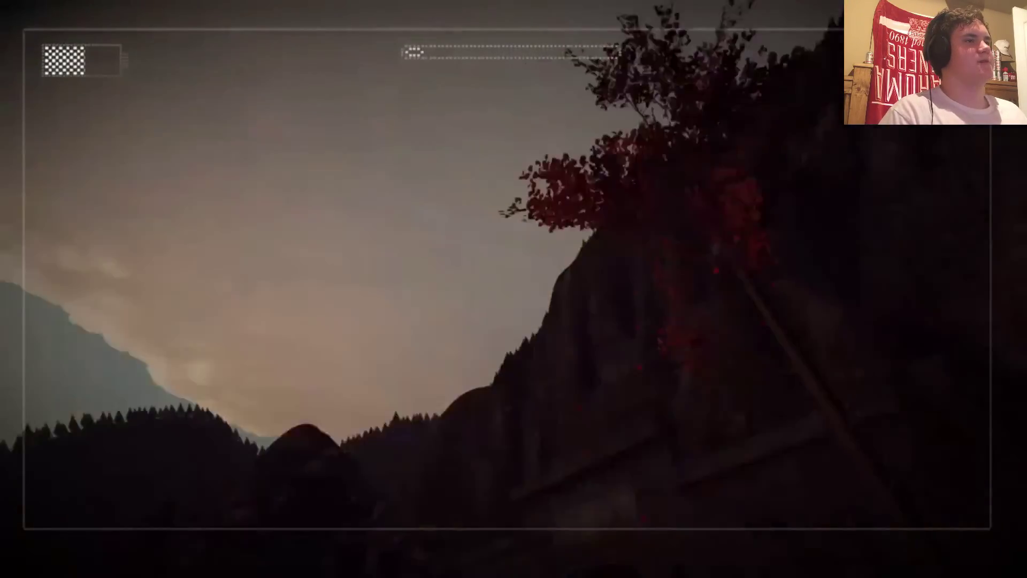
- Cross the mine yard past the sheds and pipes into the dark tunnel entrance
{"action": "key", "text": "w"}
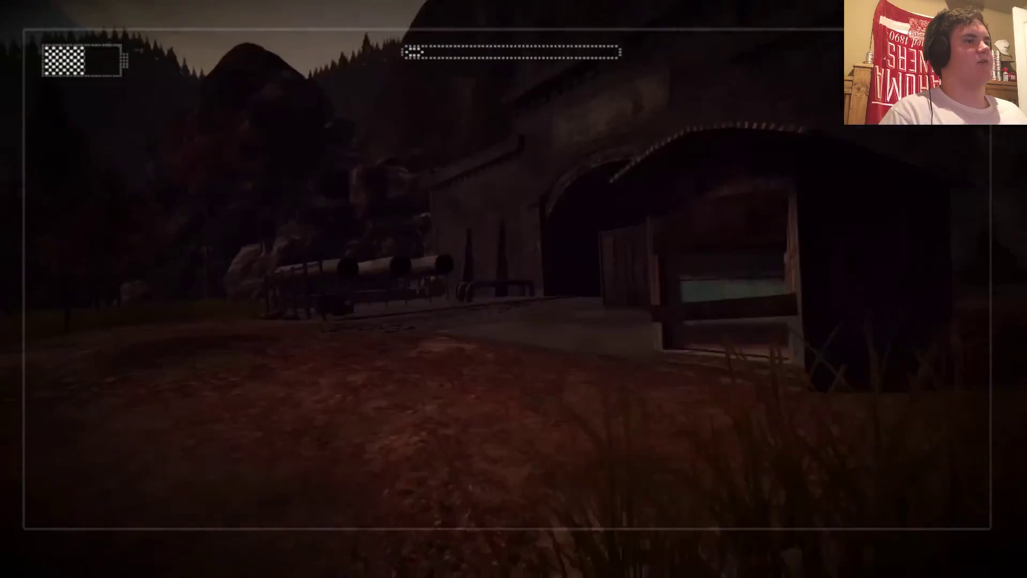
{"action": "key", "text": "w"}
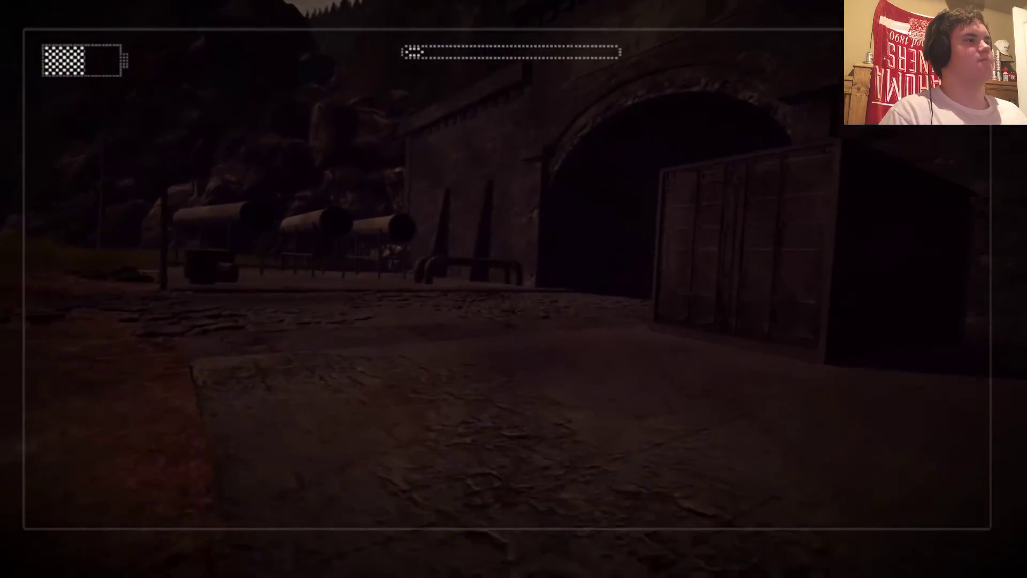
{"action": "key", "text": "w"}
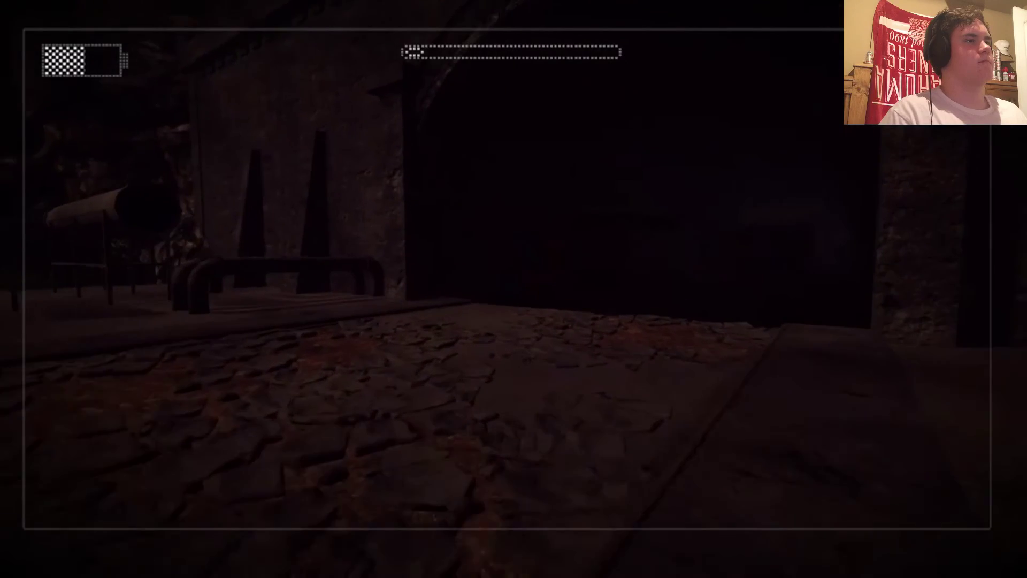
{"action": "key", "text": "w"}
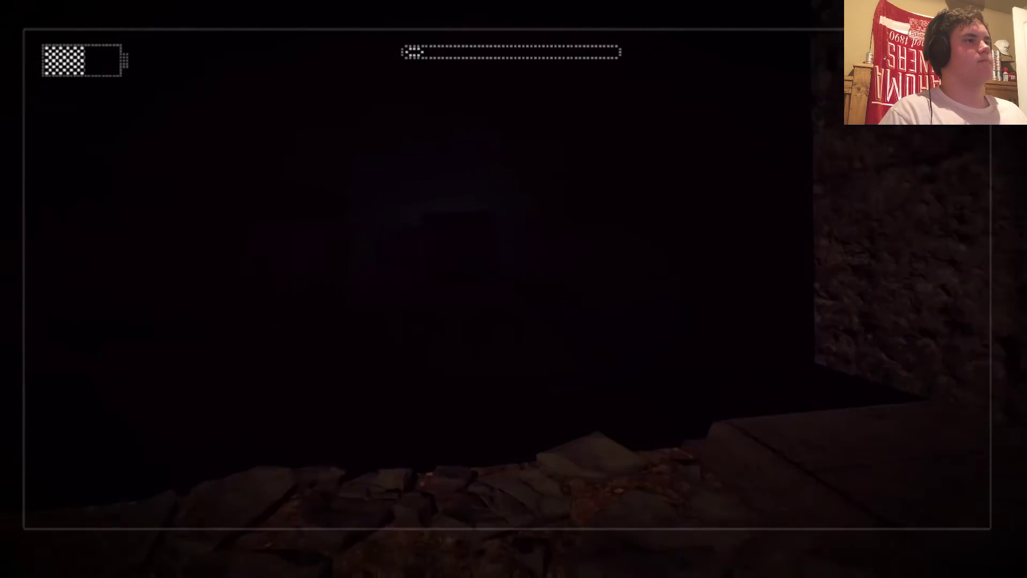
- Switch on the flashlight and walk down the tunnel past the containers, barrels and cage
{"action": "key", "text": "w"}
{"action": "key", "text": "f"}
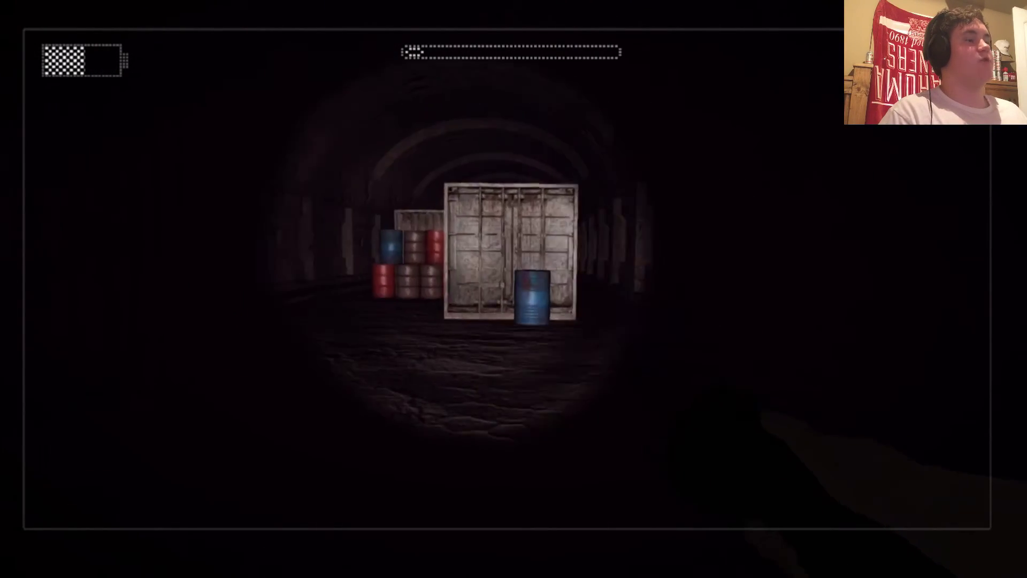
{"action": "key", "text": "w"}
{"action": "key", "text": "w"}
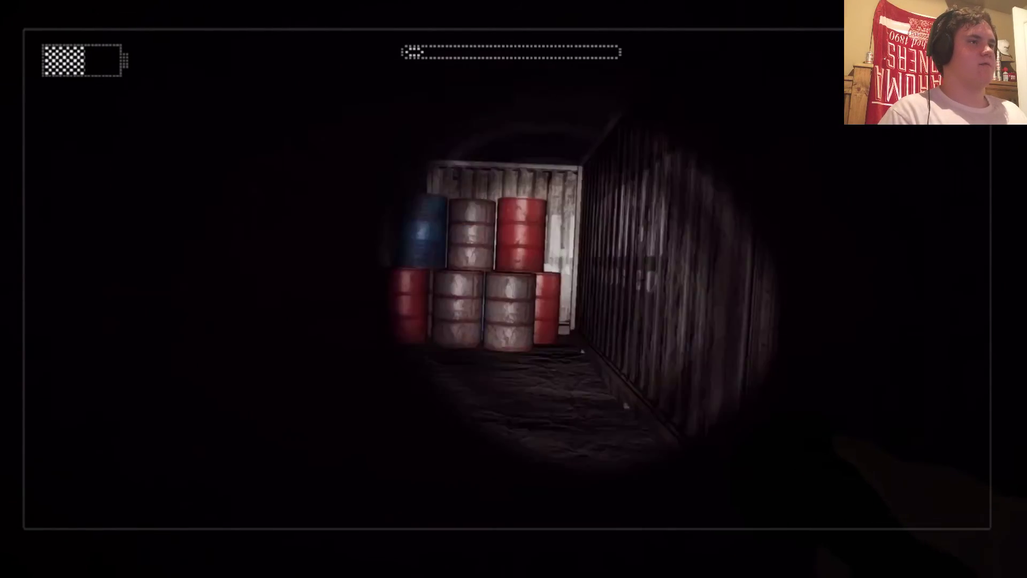
{"action": "key", "text": "w"}
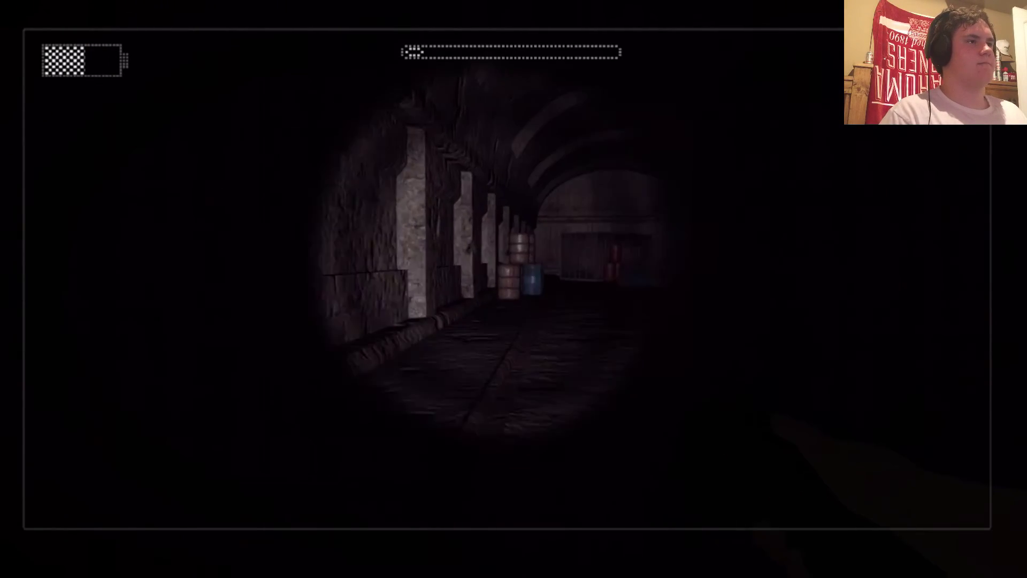
{"action": "key", "text": "w"}
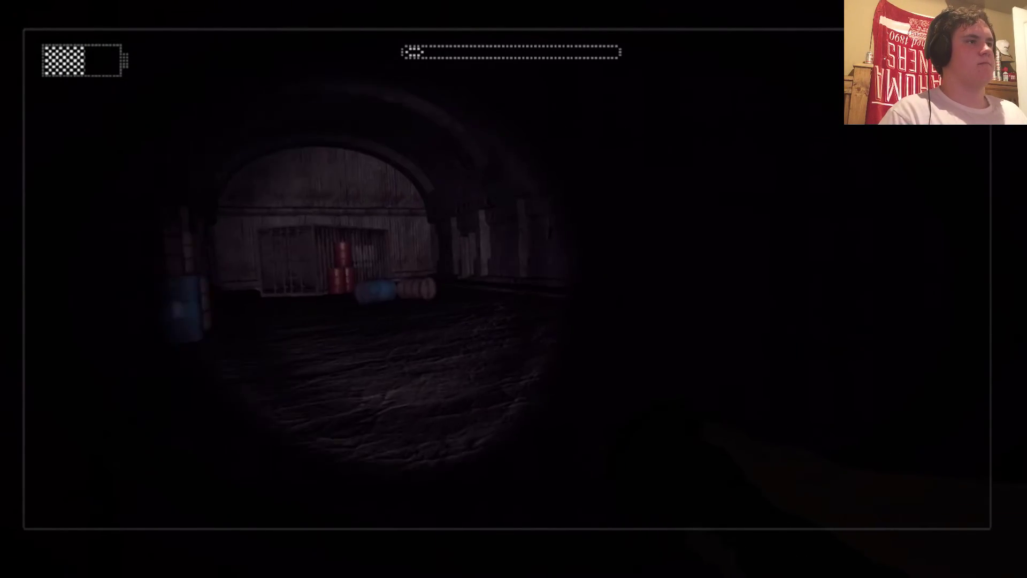
{"action": "key", "text": "w"}
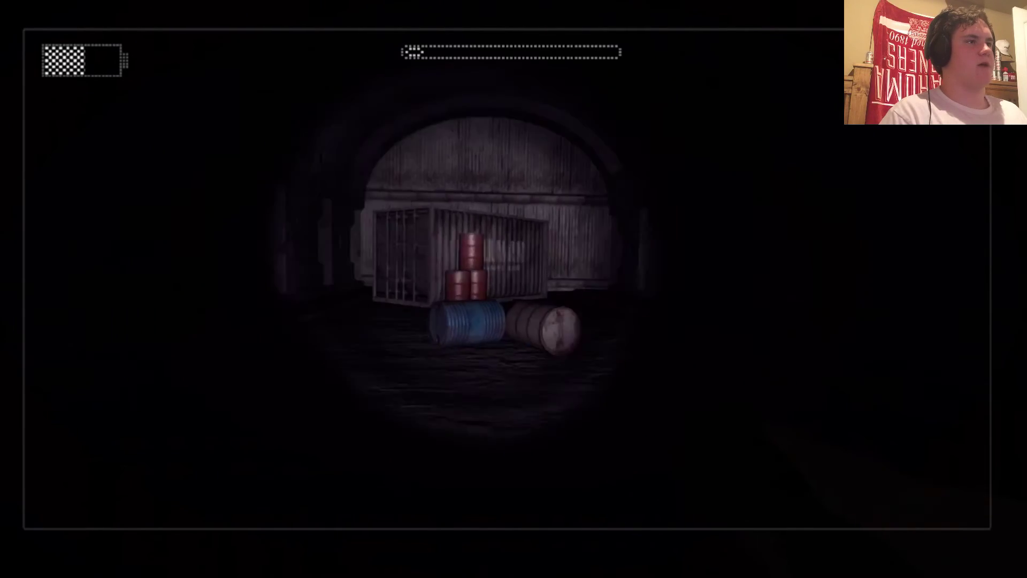
- Continue along the chain-link gate into the brick-walled locker room beside the door
{"action": "key", "text": "w"}
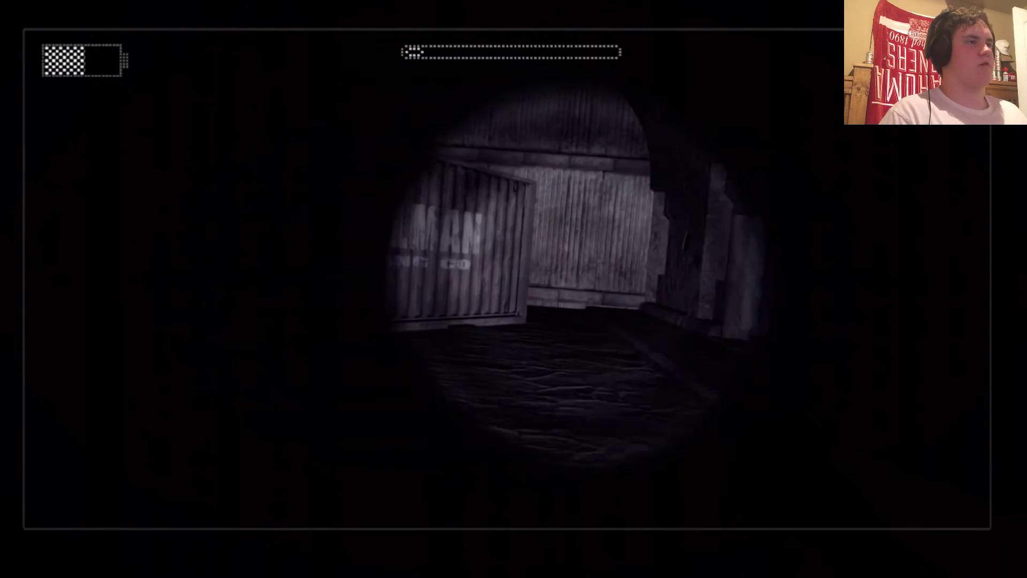
{"action": "key", "text": "w"}
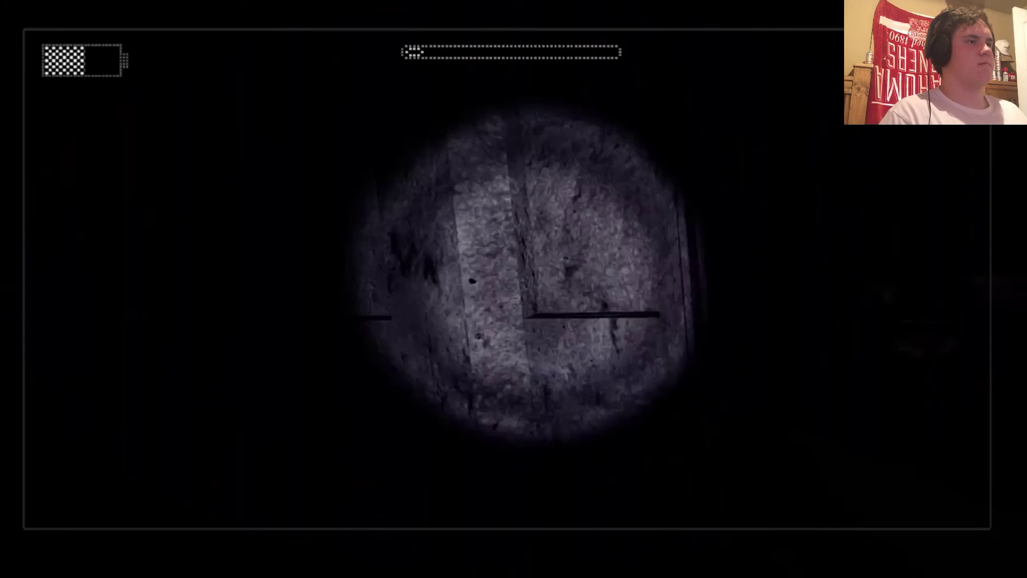
{"action": "key", "text": "w"}
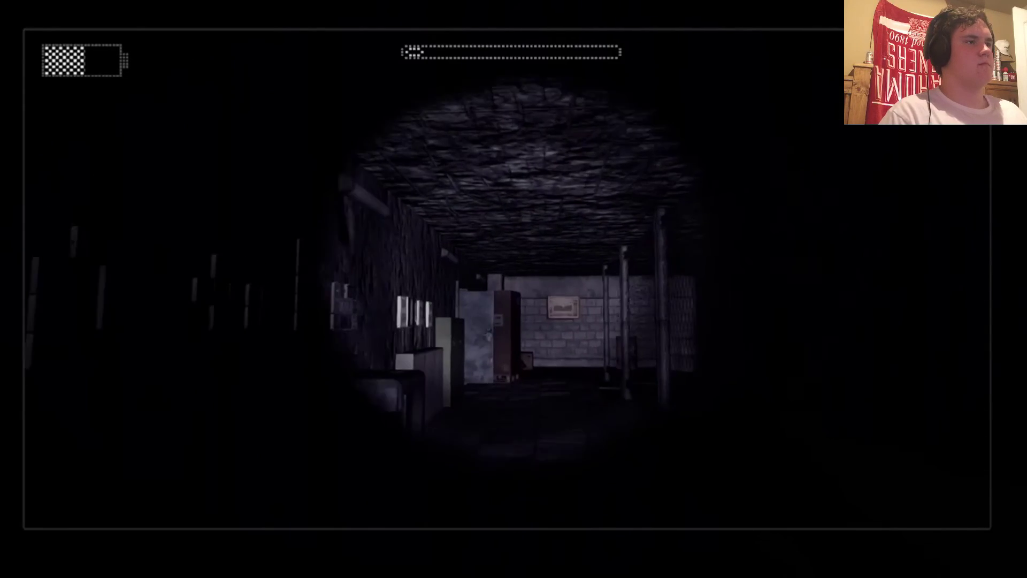
{"action": "key", "text": "w"}
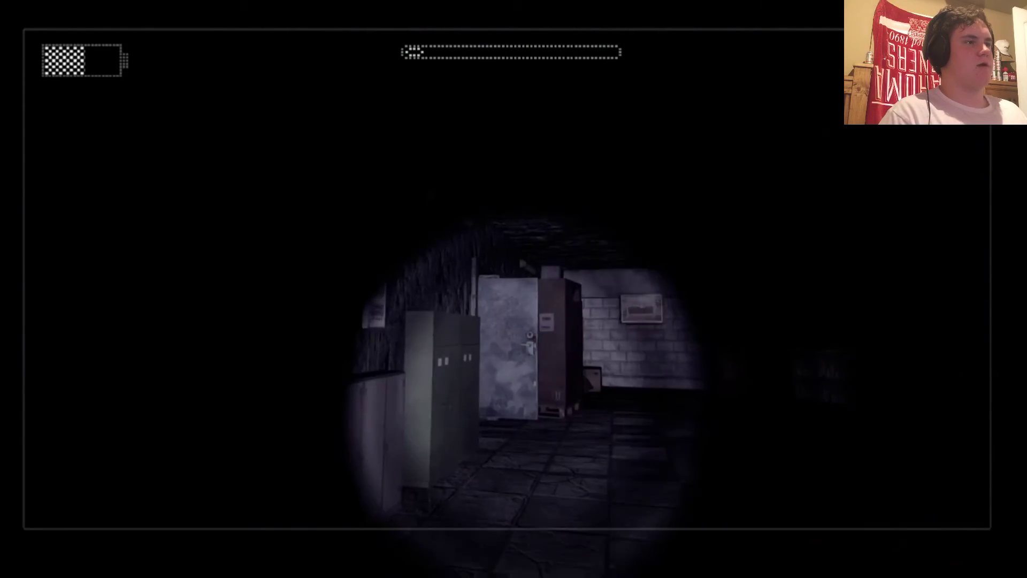
{"action": "key", "text": "w"}
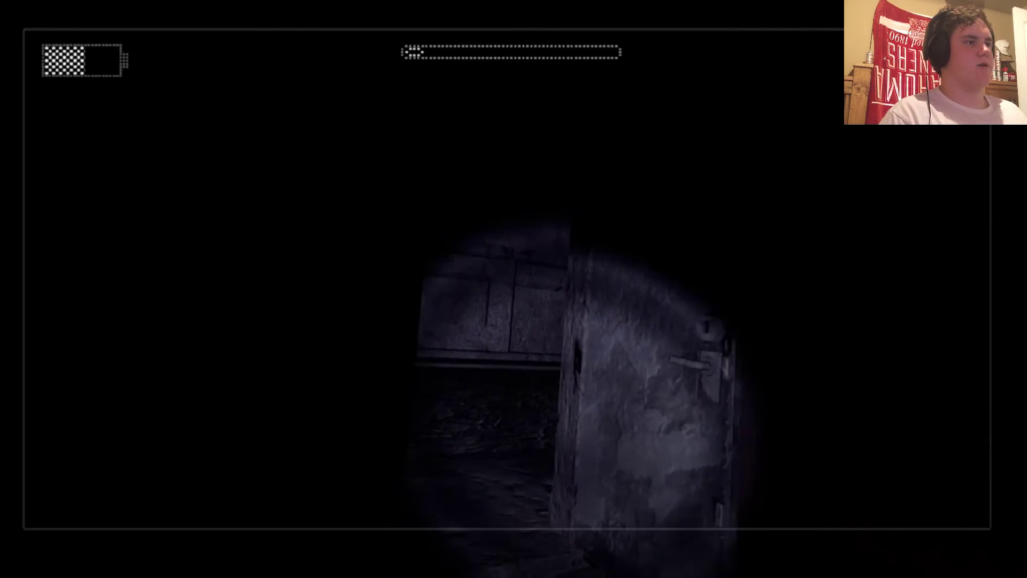
{"action": "key", "text": "w"}
- Pick up the Kullman Mining land-sale newspaper, add it to the scrapbook and resume exploring
{"action": "left_click", "coordinate": [514, 417]}
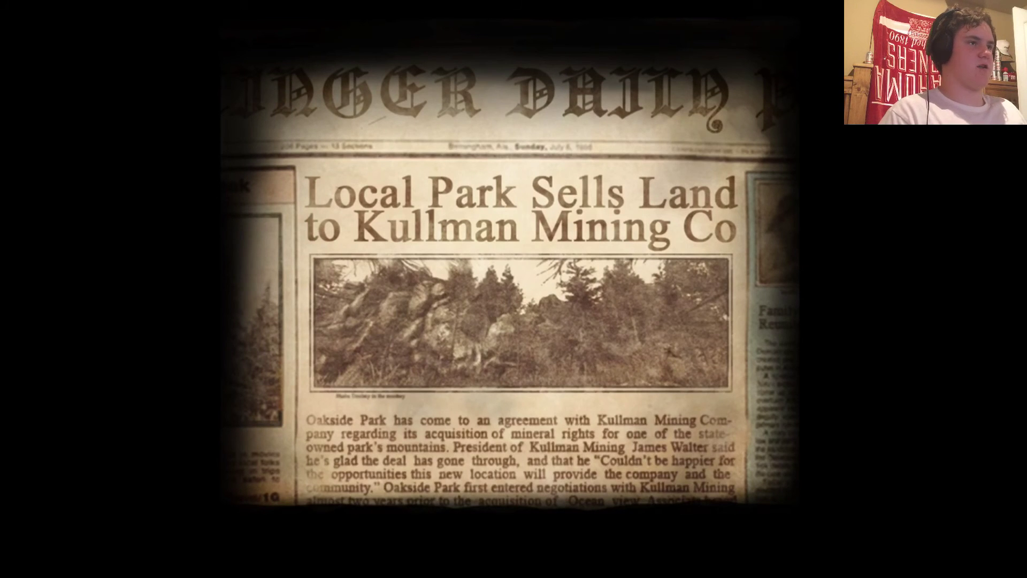
{"action": "left_click", "coordinate": [514, 289]}
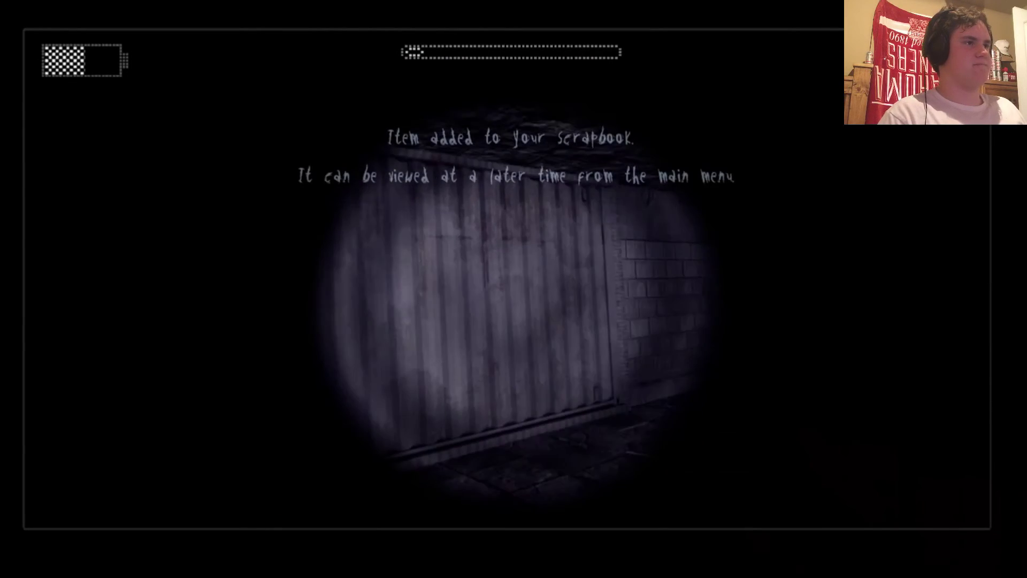
{"action": "key", "text": "w"}
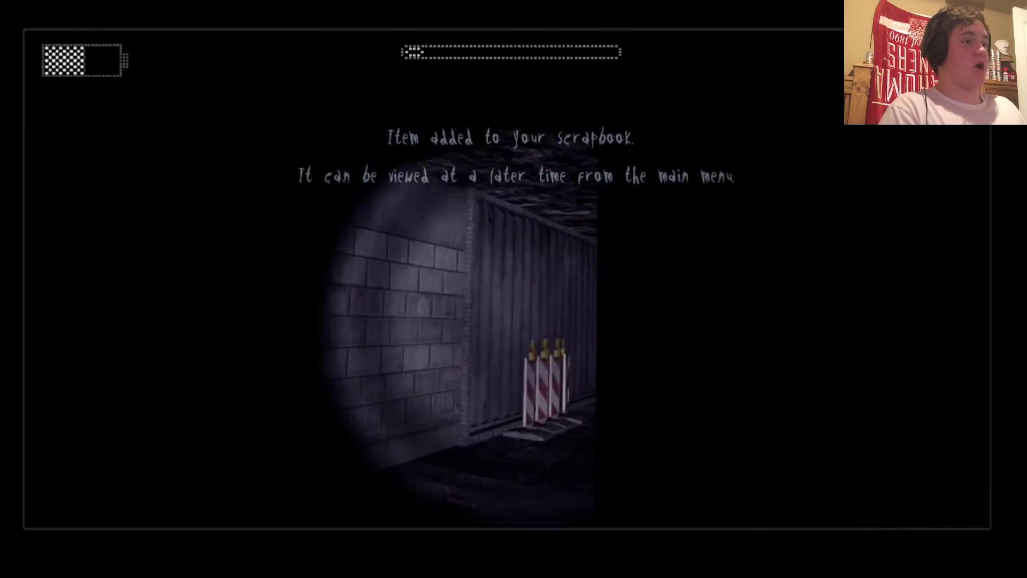
{"action": "key", "text": "w"}
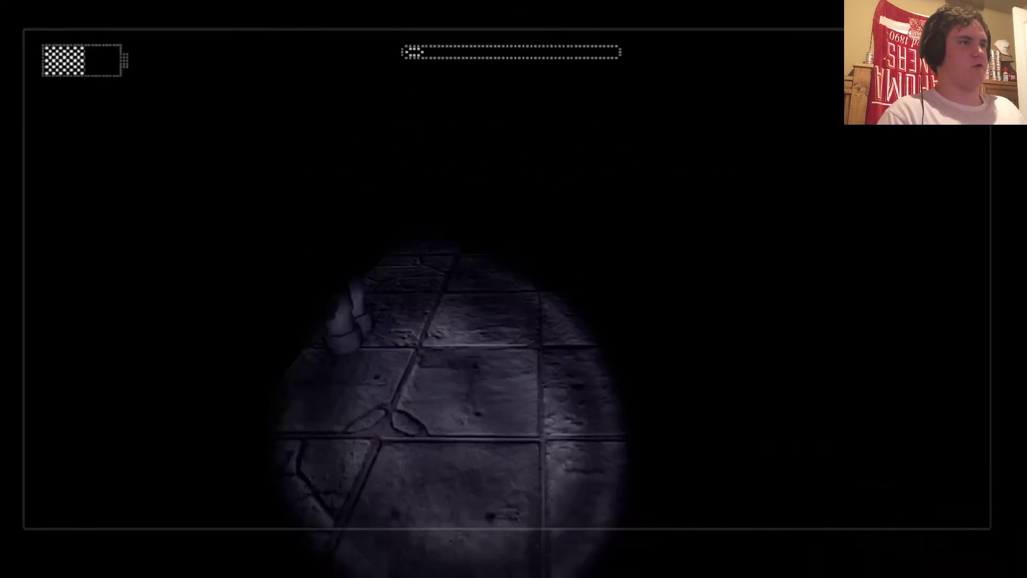
- Walk past the container and fence through the locker-room door into the dark corridor
{"action": "key", "text": "w"}
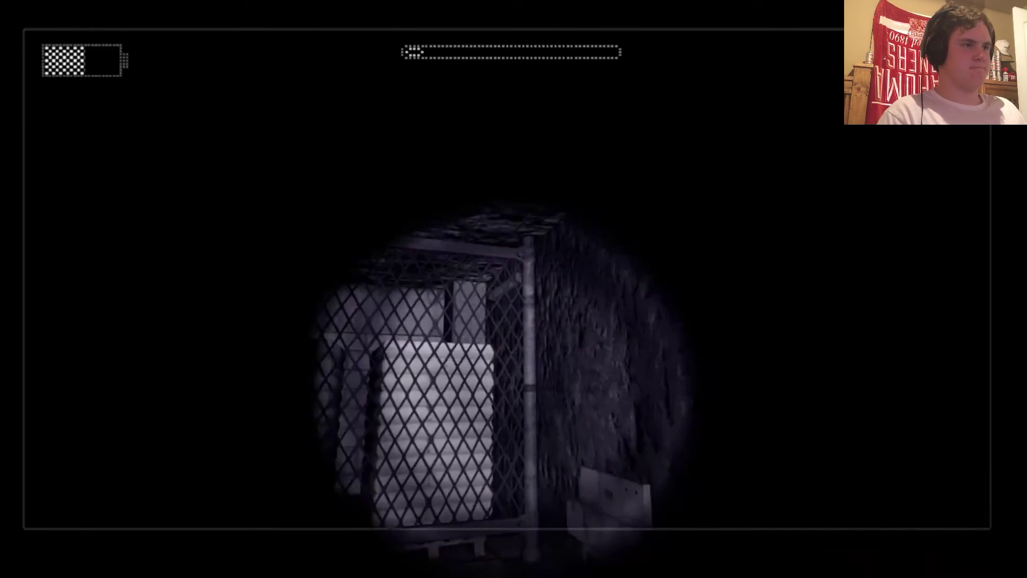
{"action": "key", "text": "w"}
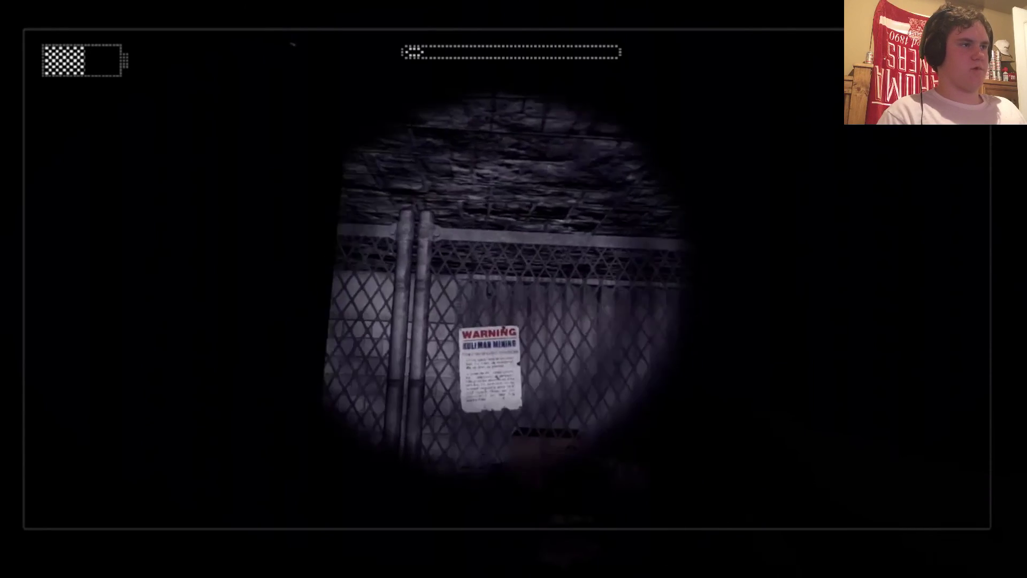
{"action": "key", "text": "w"}
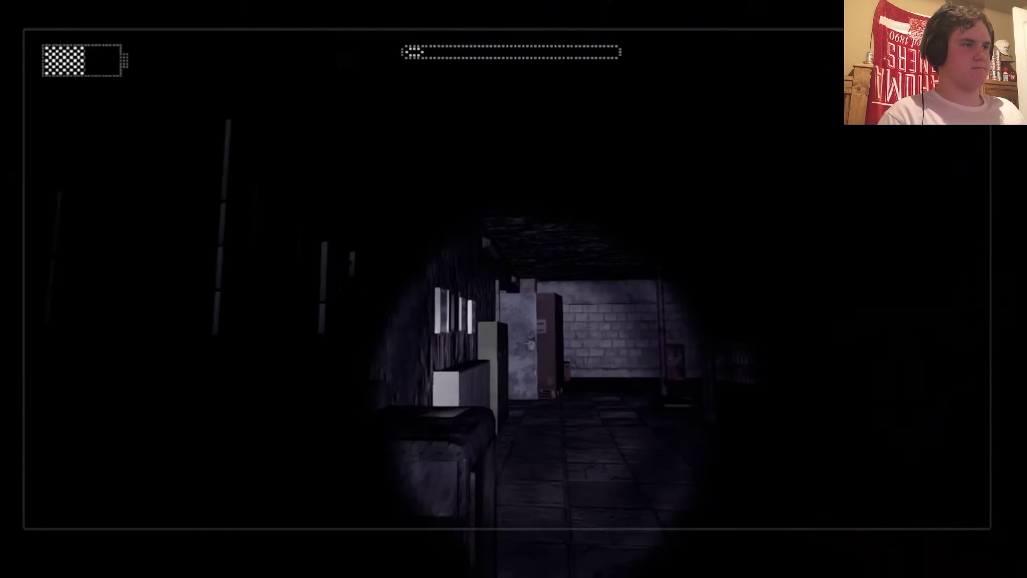
{"action": "key", "text": "w"}
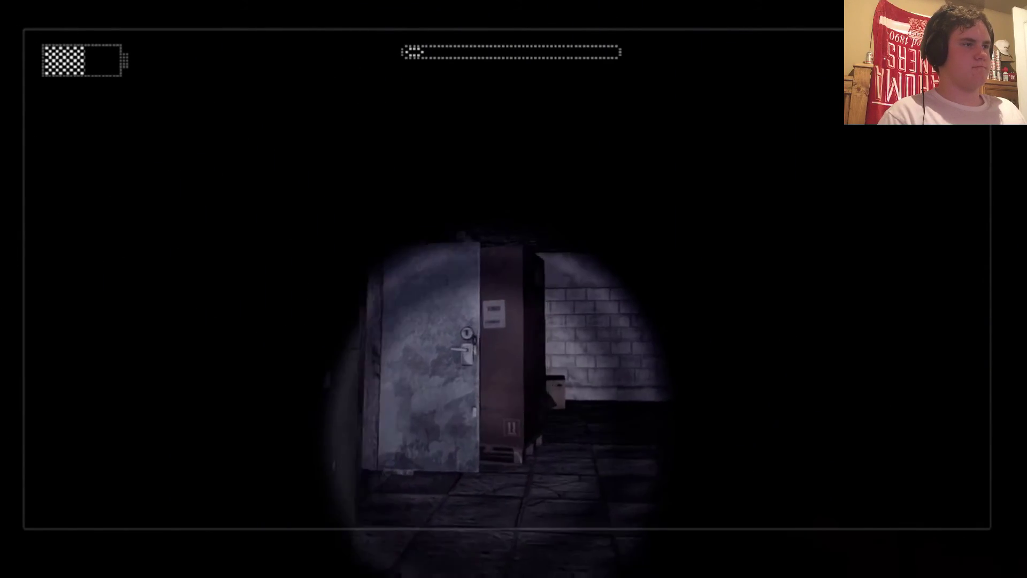
{"action": "key", "text": "w"}
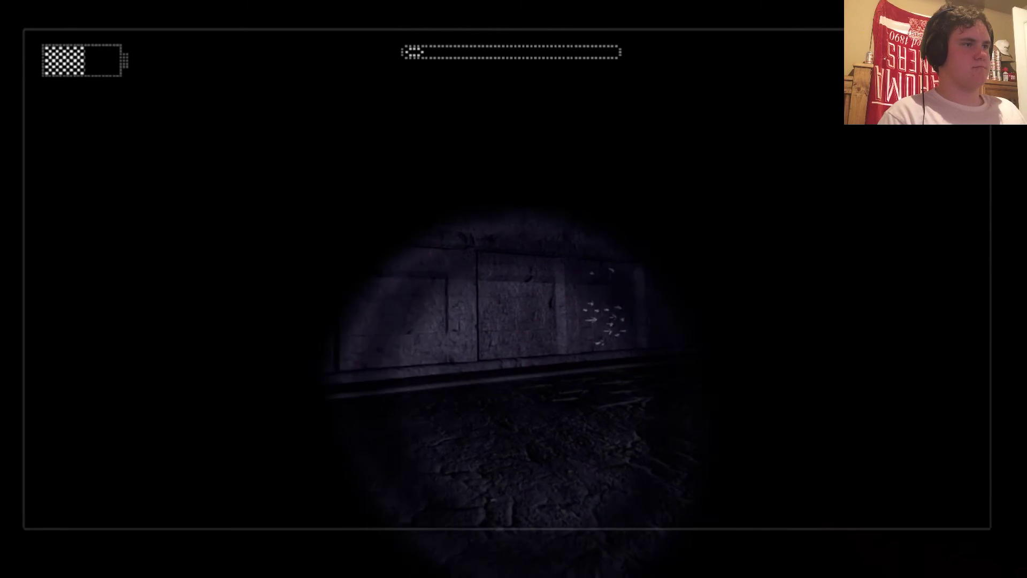
- Follow the floor arrows through the gated archway up to the yellow vehicle
{"action": "key", "text": "w"}
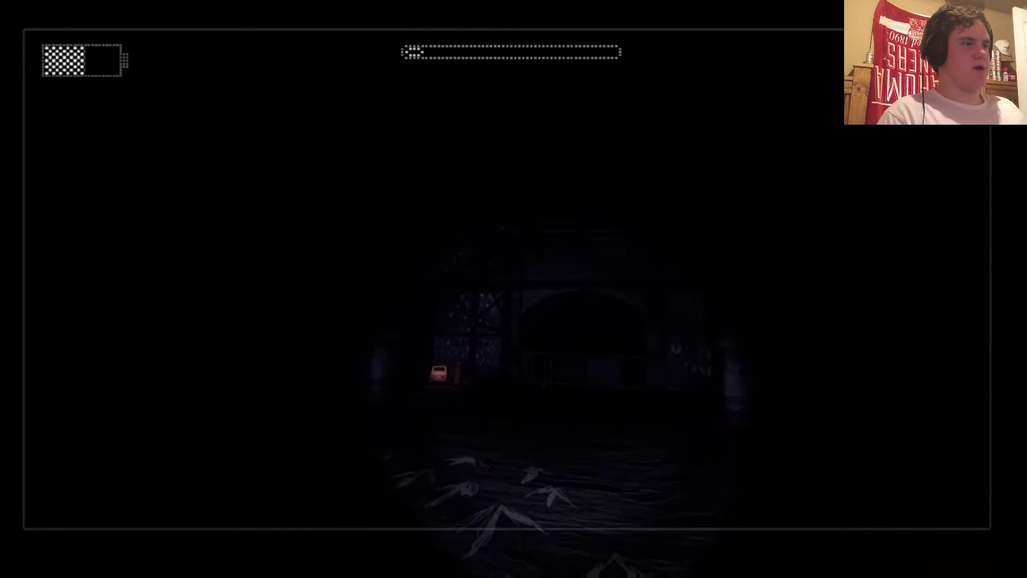
{"action": "key", "text": "w"}
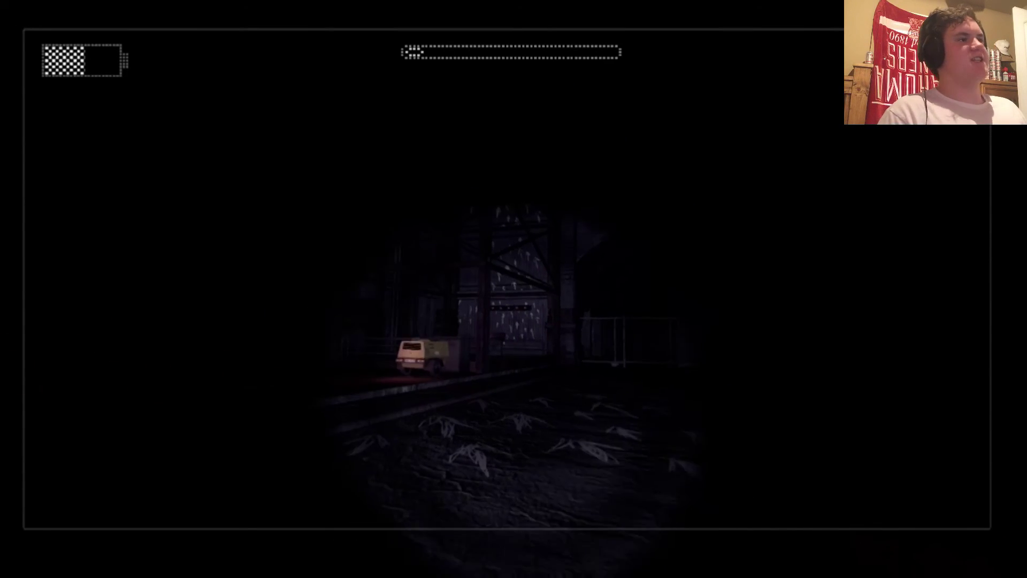
{"action": "key", "text": "w"}
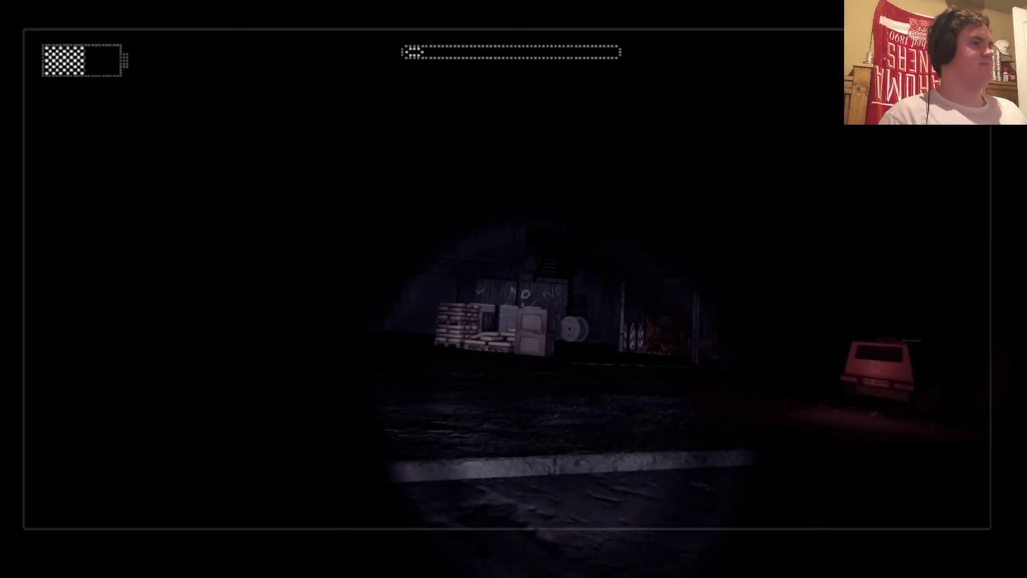
{"action": "key", "text": "w"}
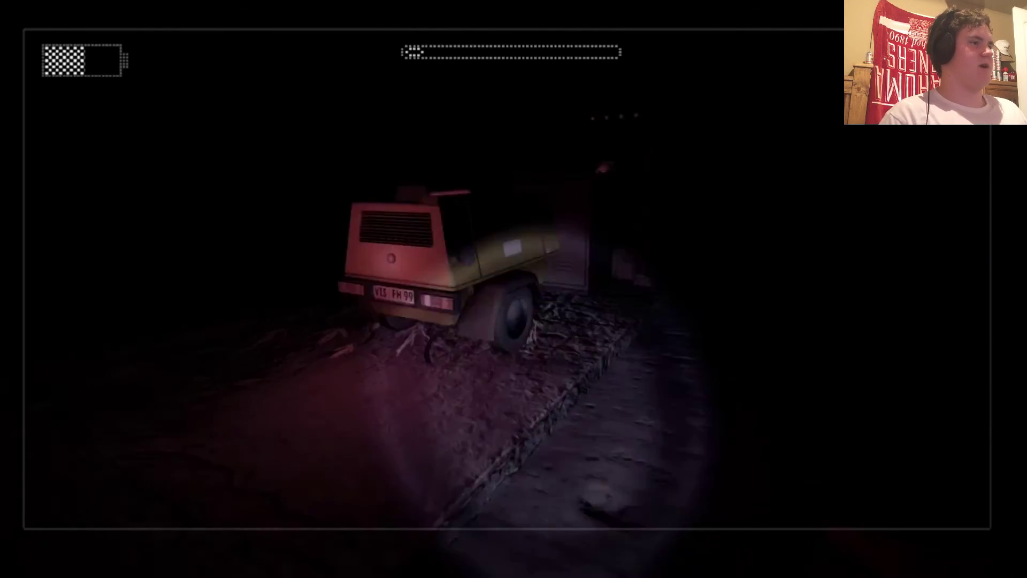
{"action": "key", "text": "w"}
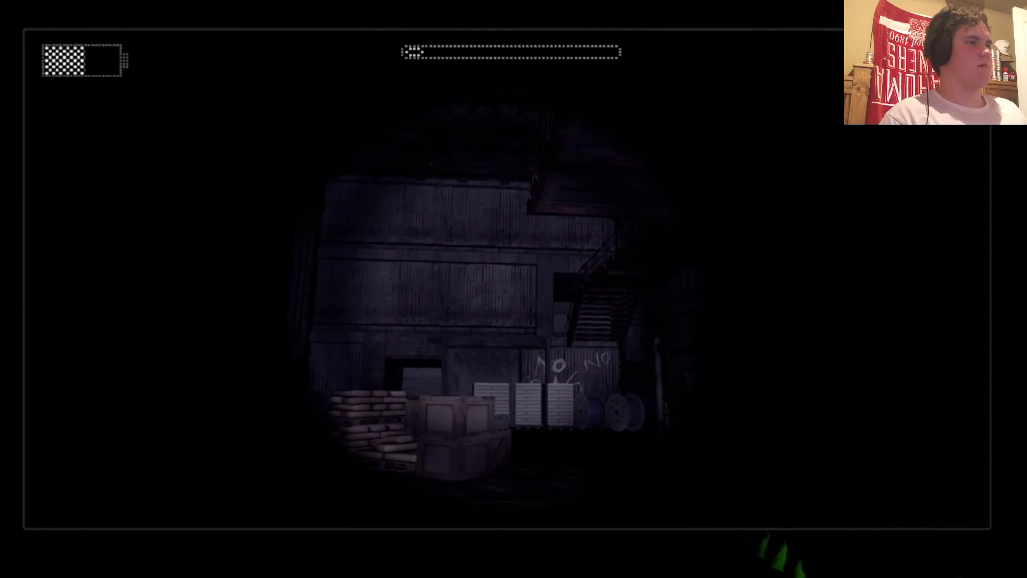
- Look around the warehouse at the 'Need to get out' graffiti and containers, then pause the game
{"action": "key", "text": "w"}
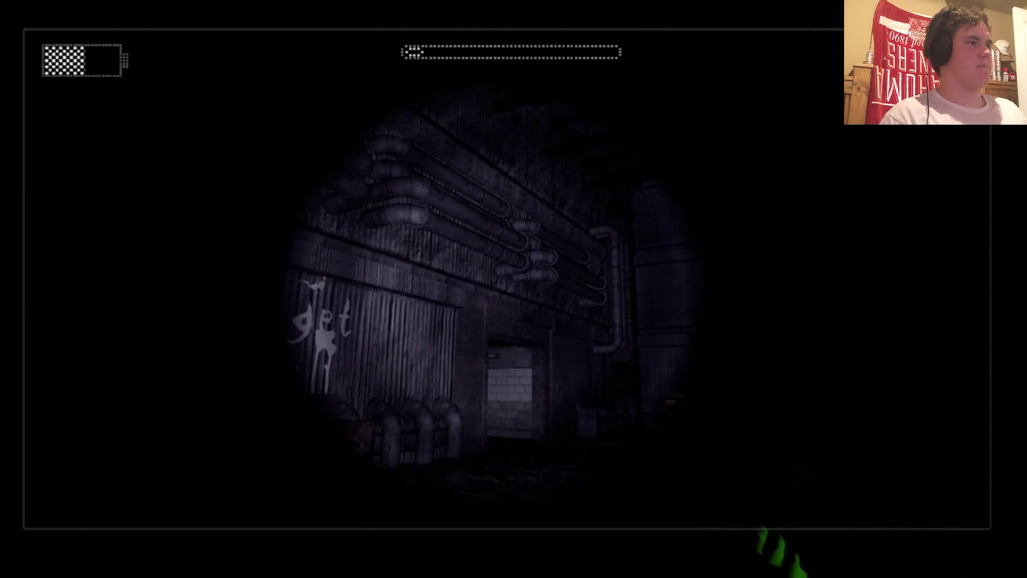
{"action": "key", "text": "w"}
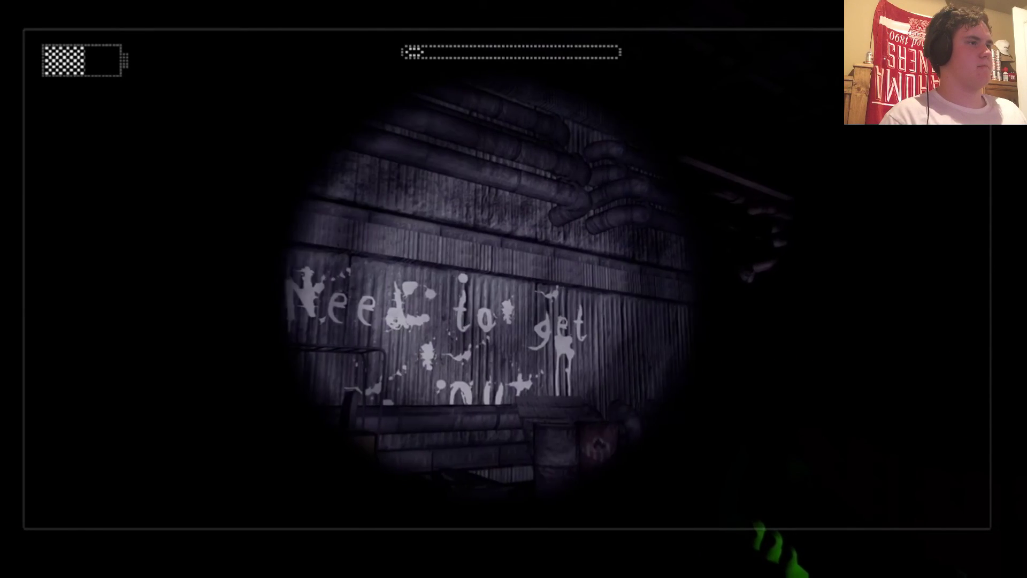
{"action": "key", "text": "w"}
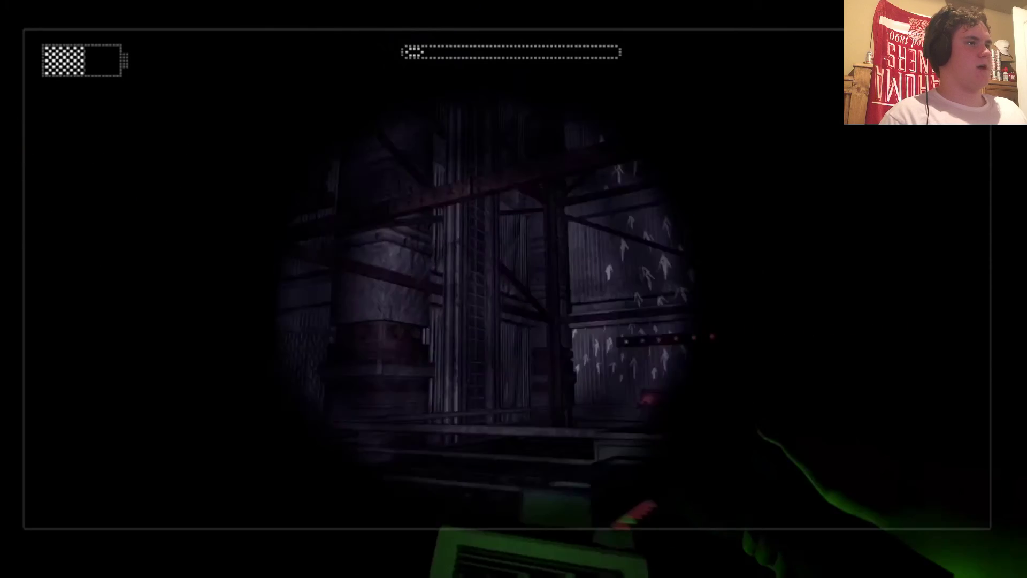
{"action": "key", "text": "w"}
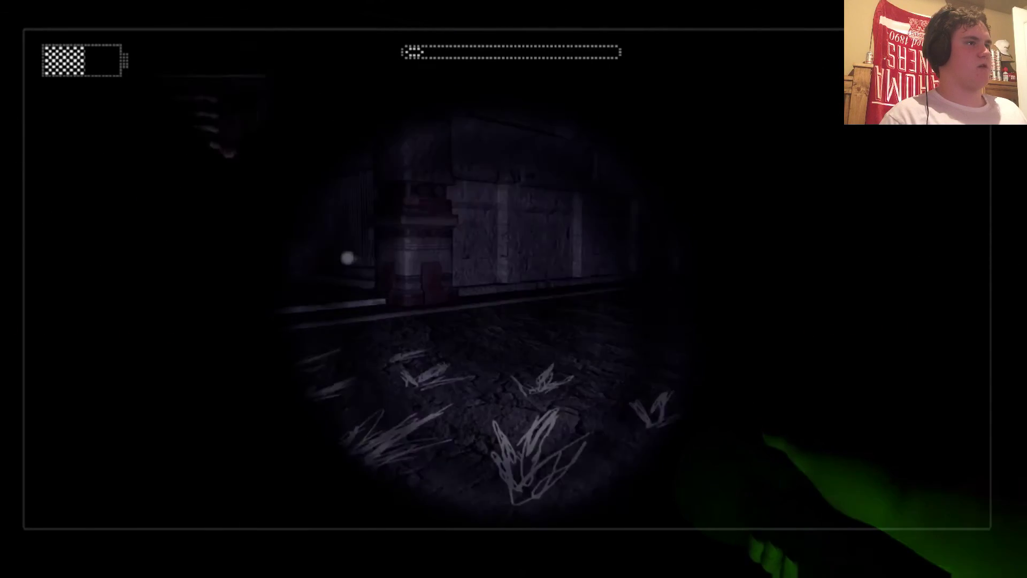
{"action": "key", "text": "w"}
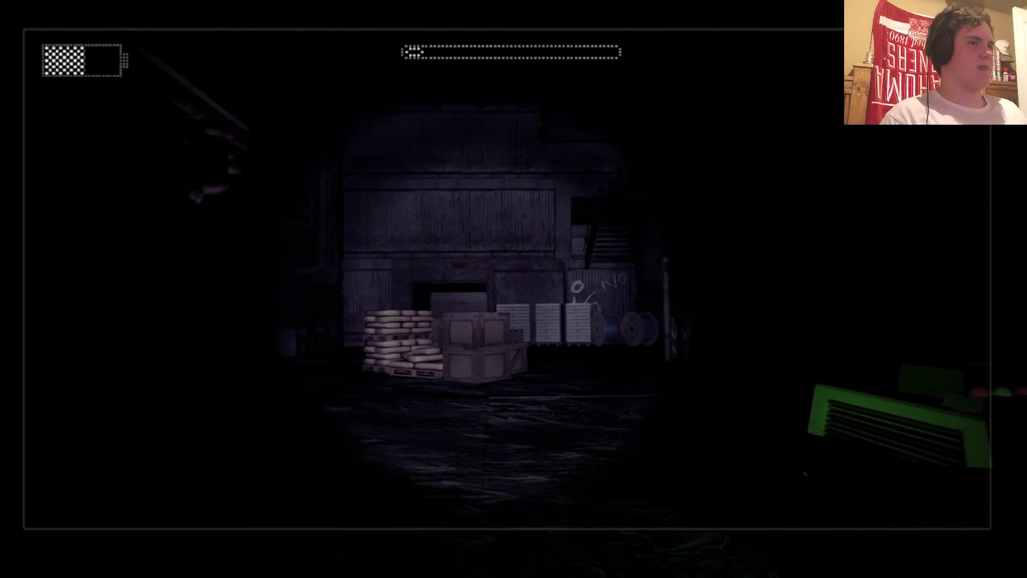
{"action": "key", "text": "Escape"}
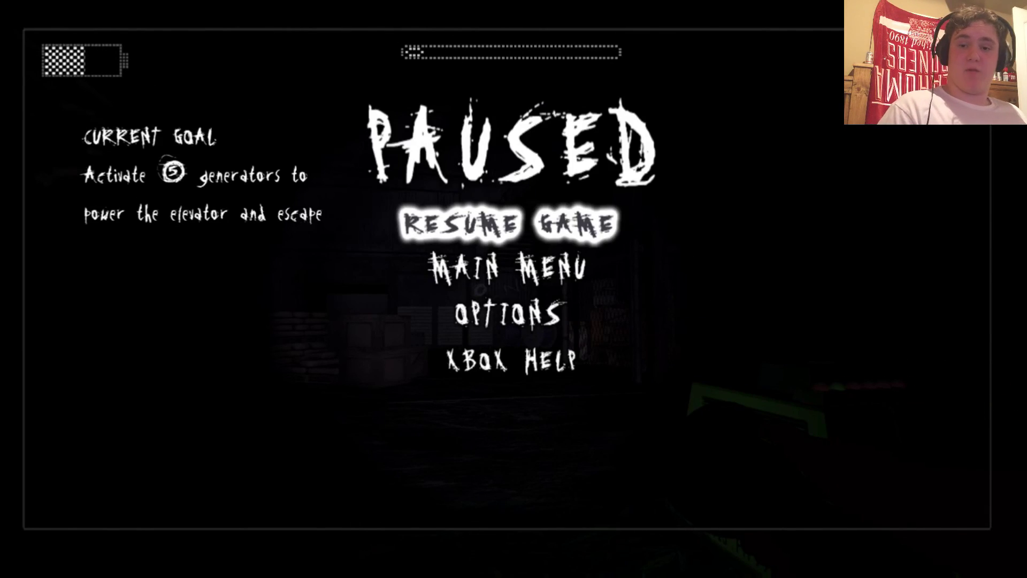